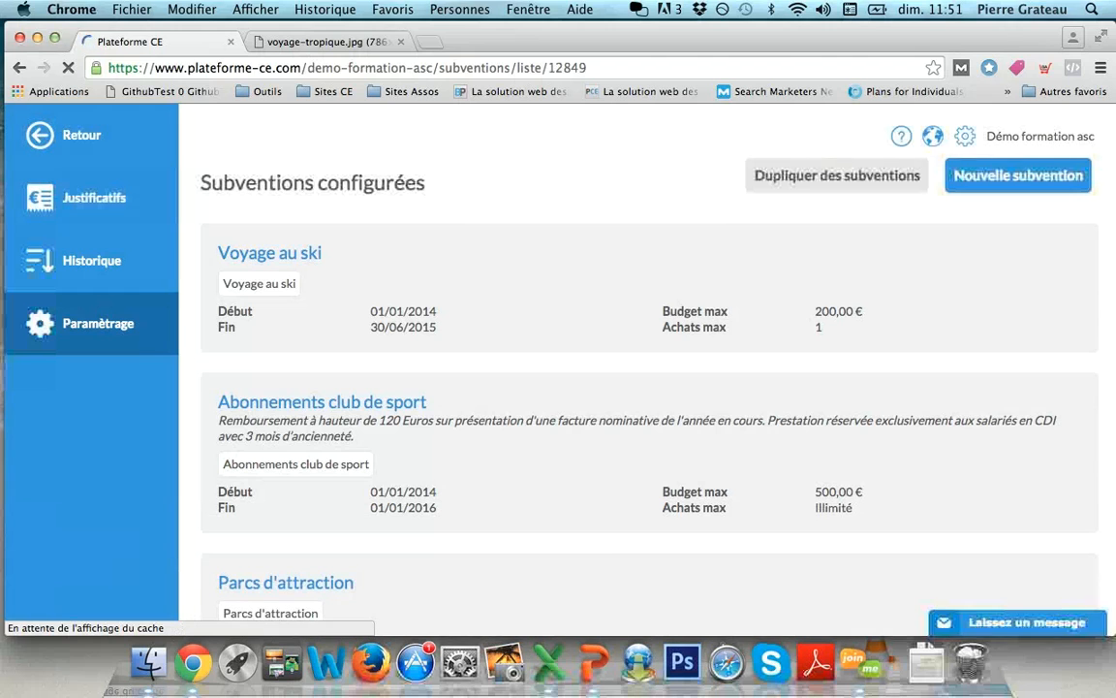
- Create a new subsidy titled 'Remboursement sport'
left_click(1017, 175)
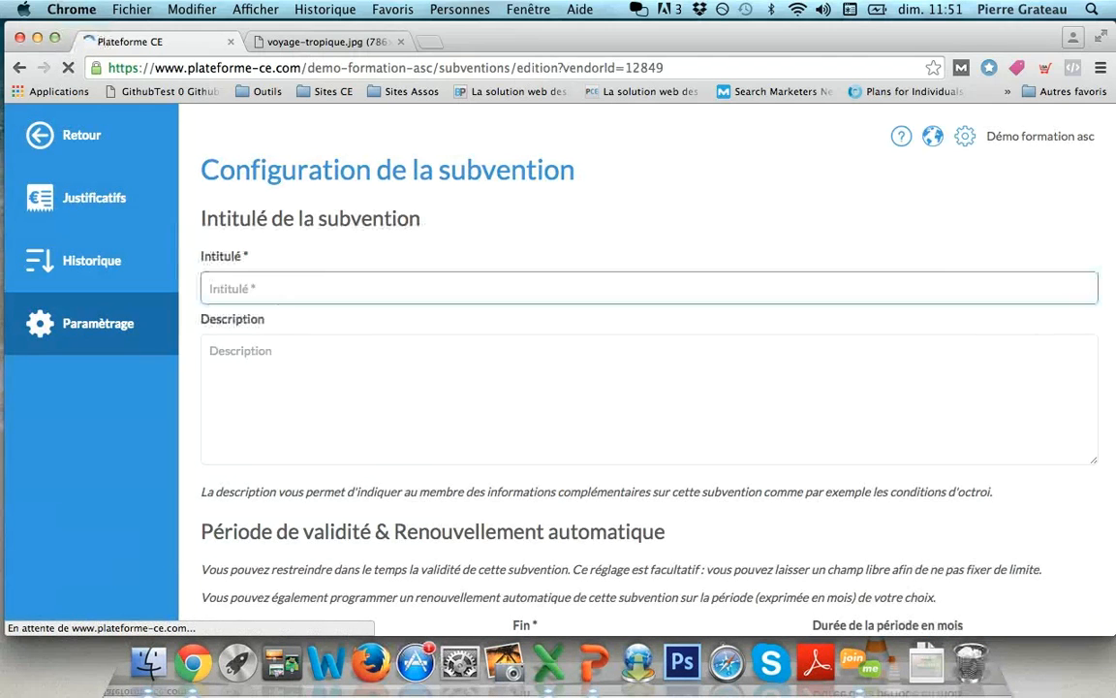
type("Remboursement sport")
key("Tab")
scroll(558, 388, "down", 3)
scroll(343, 424, "down", 3)
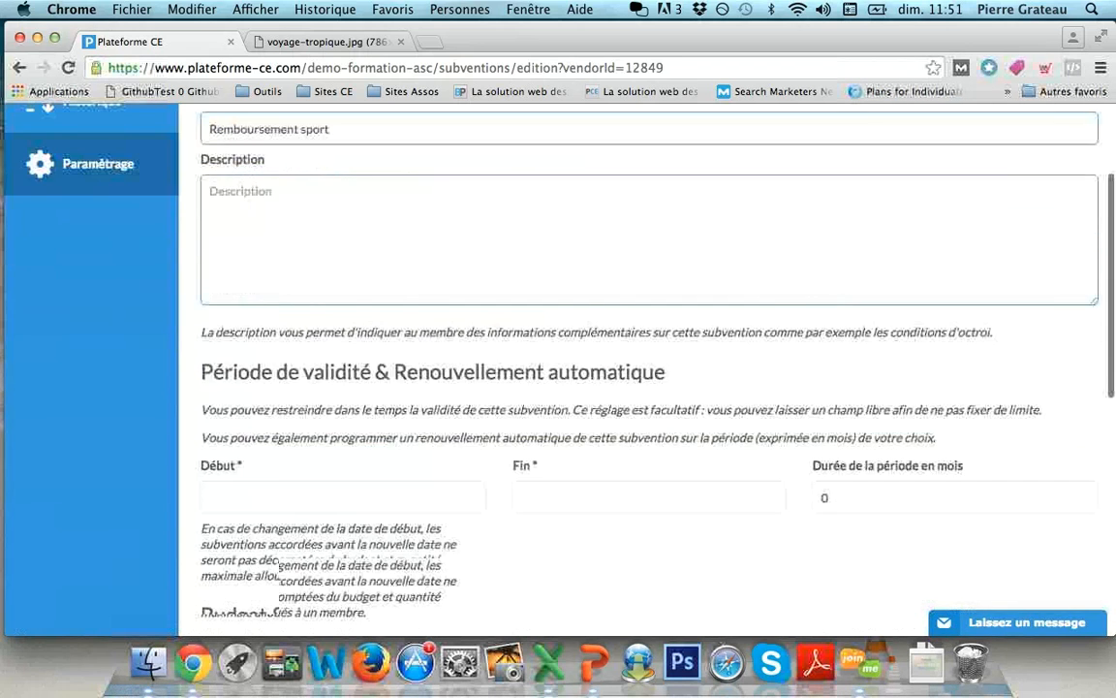
- Set the subsidy's validity from 01/01/2016 to 31/12/2016
left_click(343, 424)
left_click(286, 220)
left_click(275, 197)
left_click(367, 288)
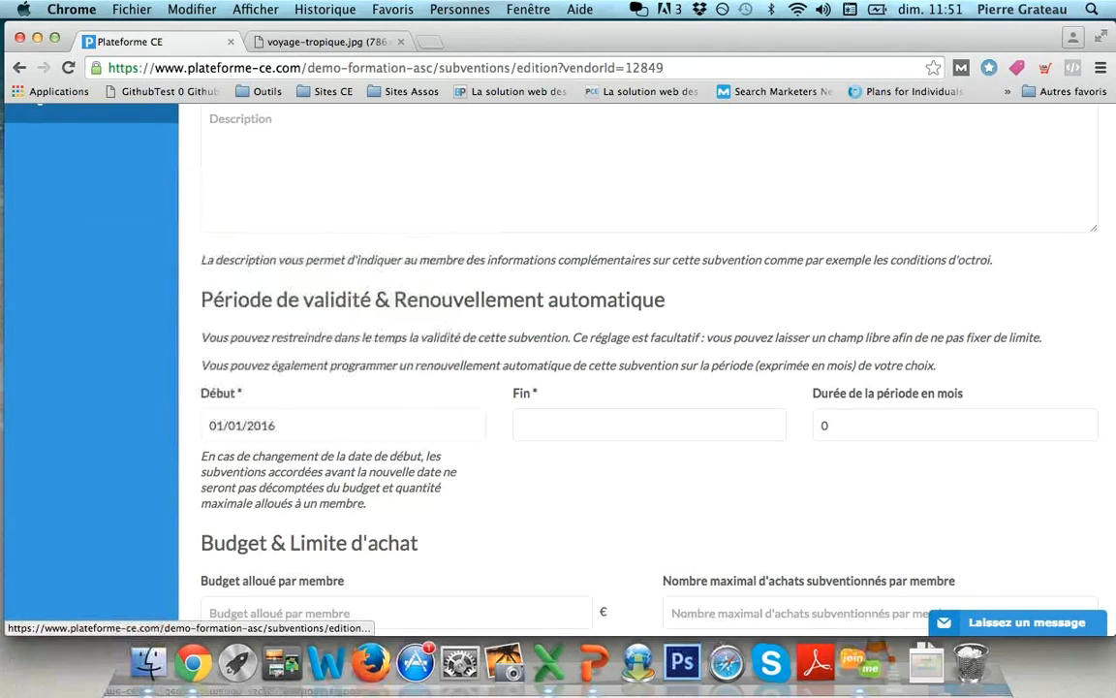
left_click(649, 425)
left_click(597, 220)
left_click(586, 391)
left_click(710, 388)
scroll(710, 388, "down", 6)
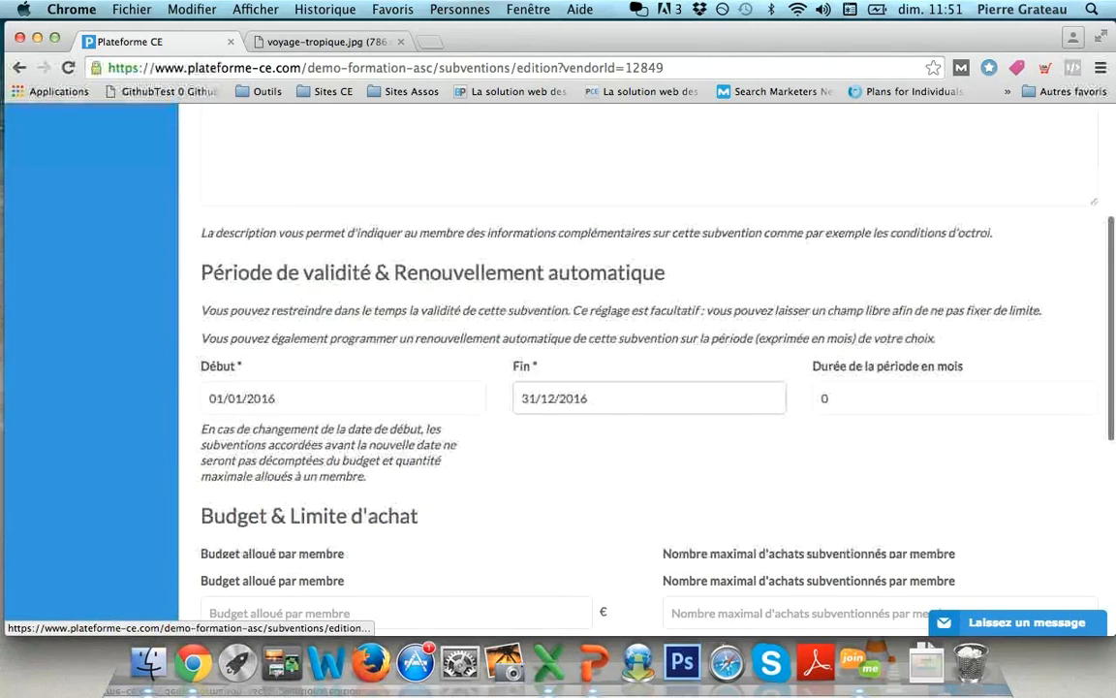
scroll(640, 388, "down", 1)
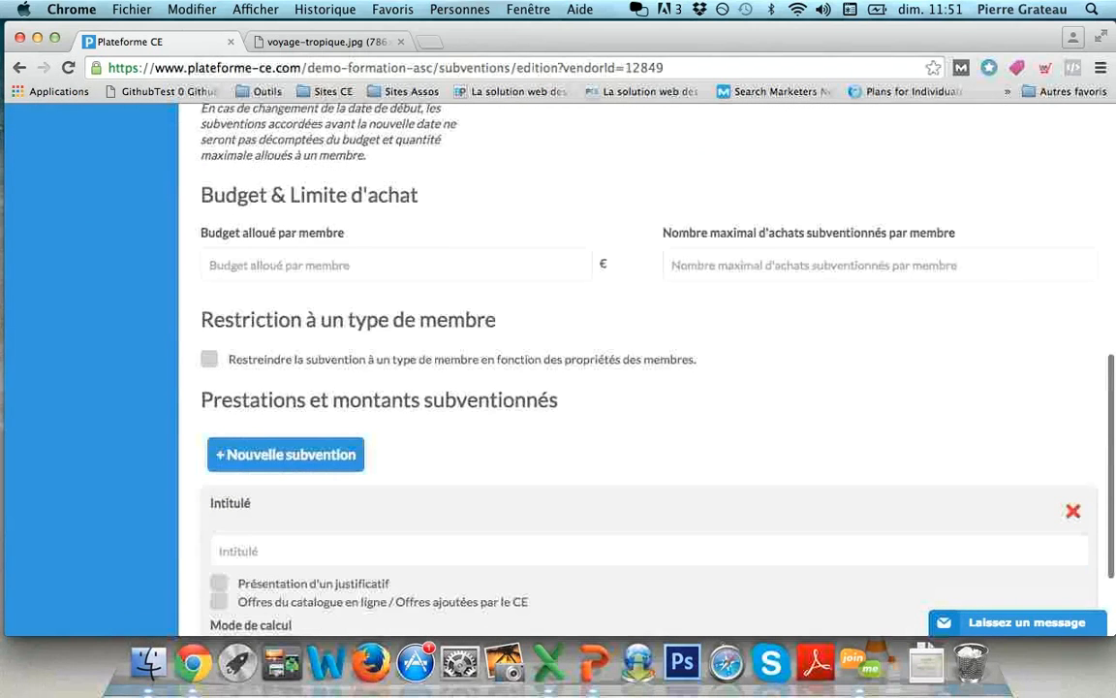
scroll(639, 387, "down", 1)
scroll(640, 388, "down", 1)
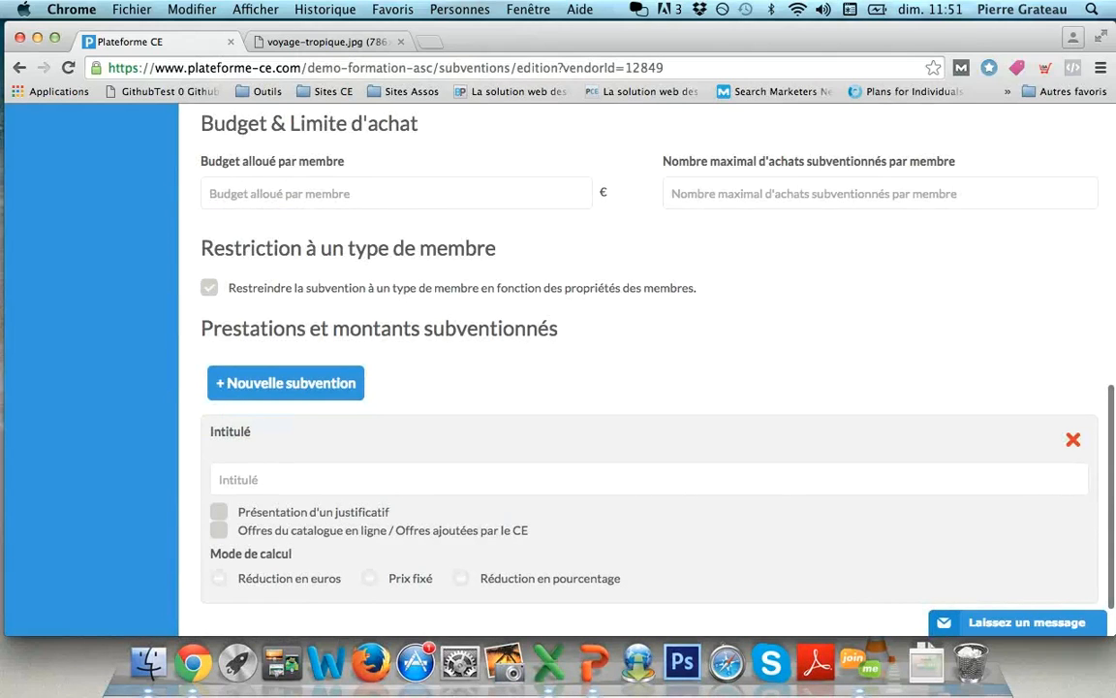
- Restrict the subsidy to members meeting any one member condition
left_click(209, 287)
left_click(225, 306)
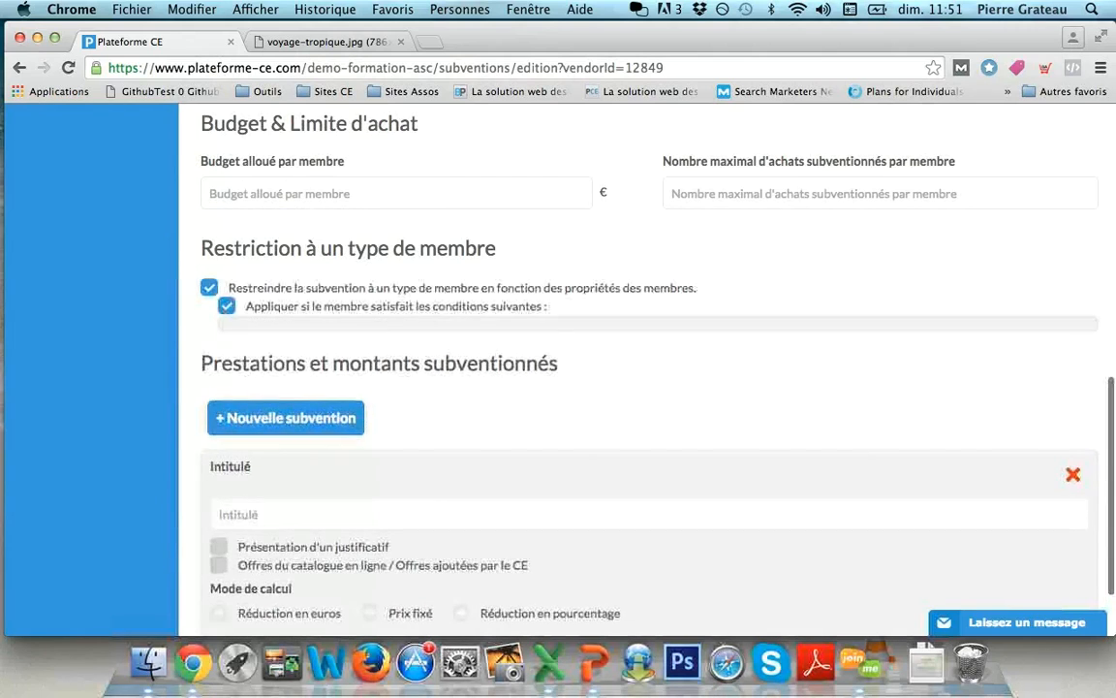
left_click(236, 463)
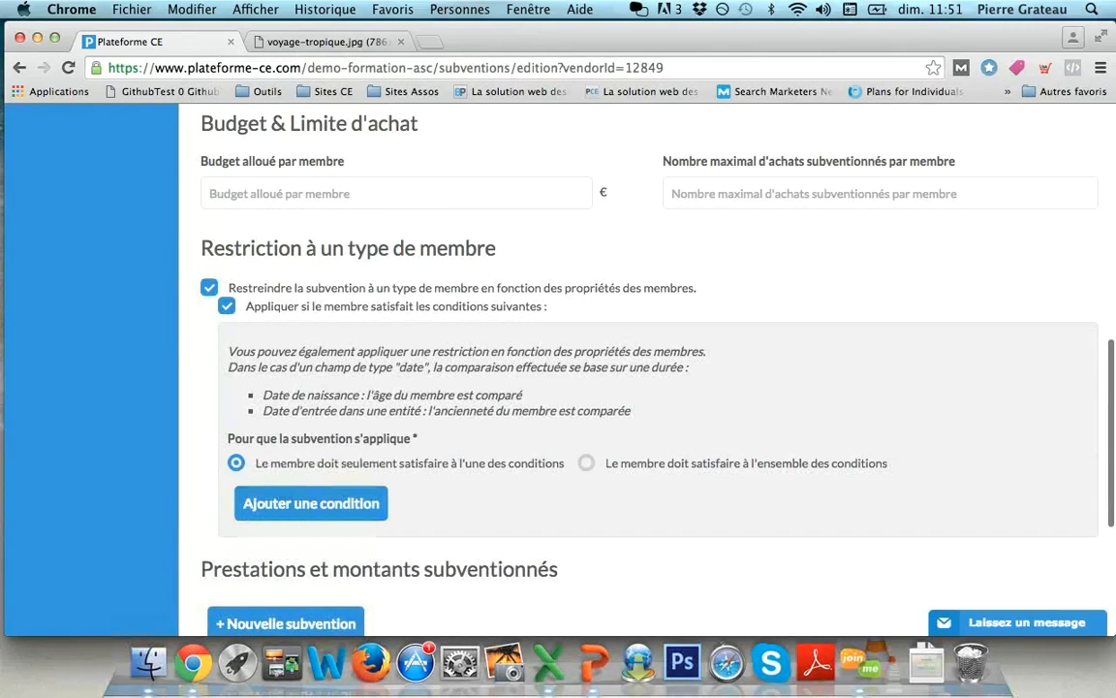
- Add the member condition Tranche Quotient Familial = 1
left_click(311, 503)
left_click(402, 444)
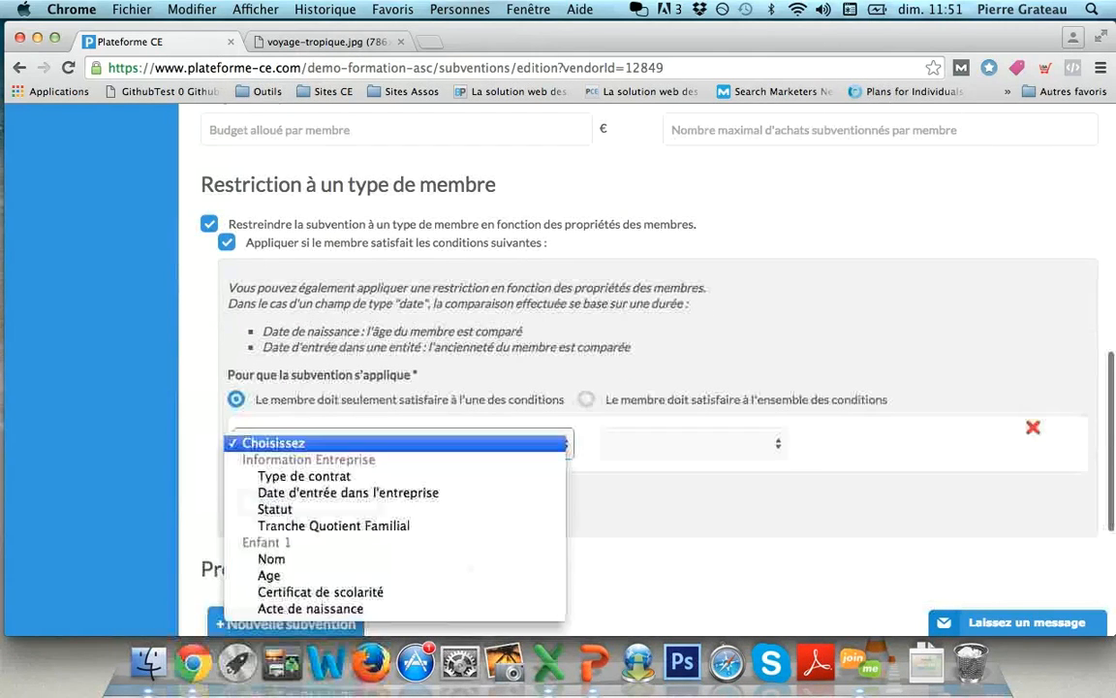
left_click(349, 523)
left_click(694, 444)
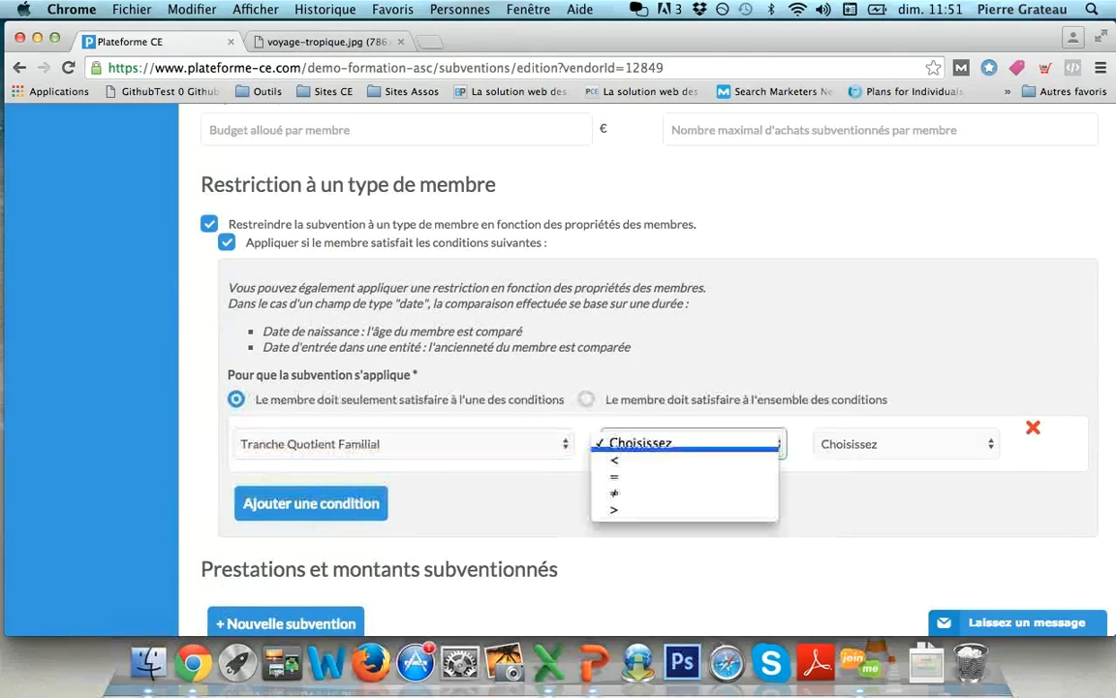
left_click(640, 476)
left_click(906, 443)
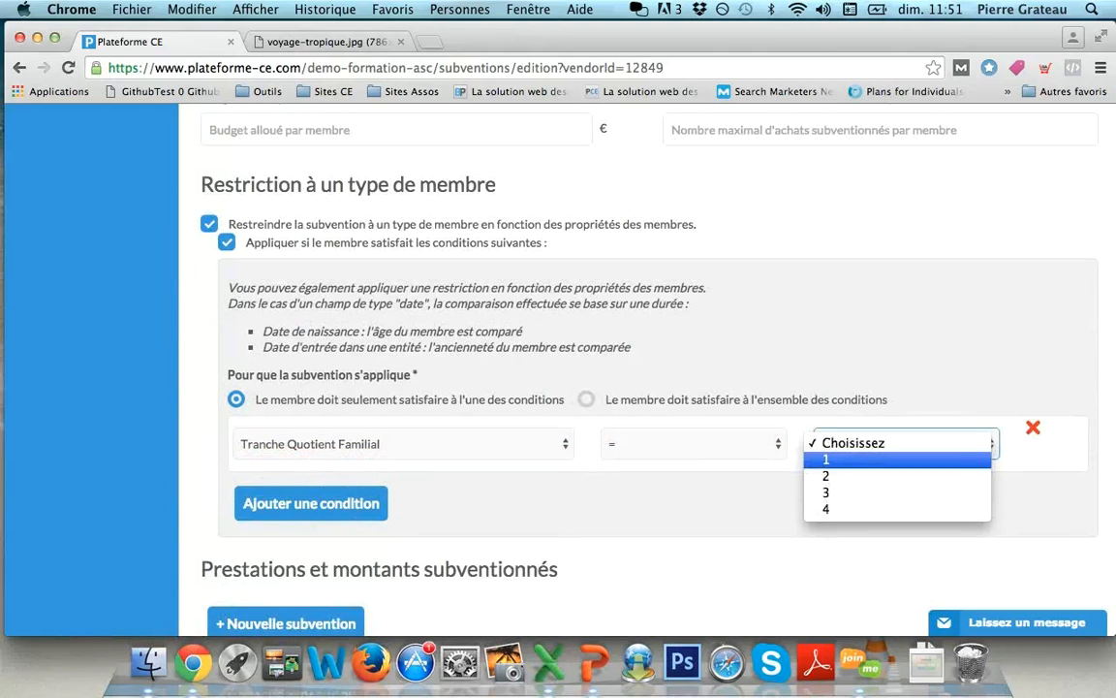
left_click(826, 460)
scroll(825, 459, "down", 3)
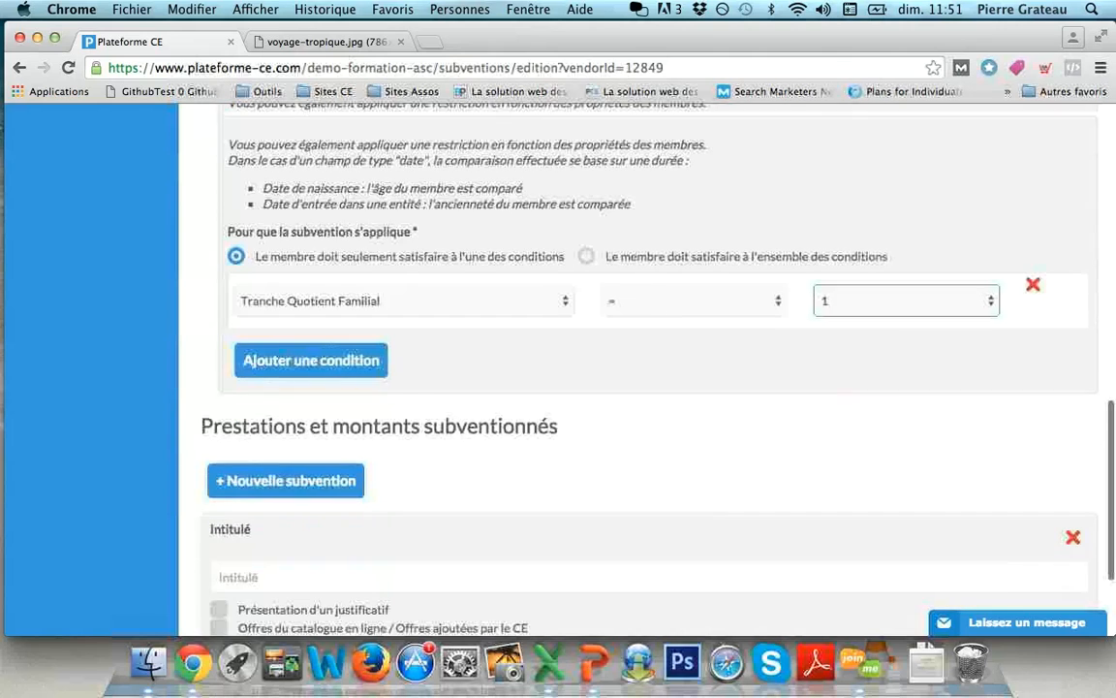
scroll(640, 387, "down", 3)
left_click(640, 422)
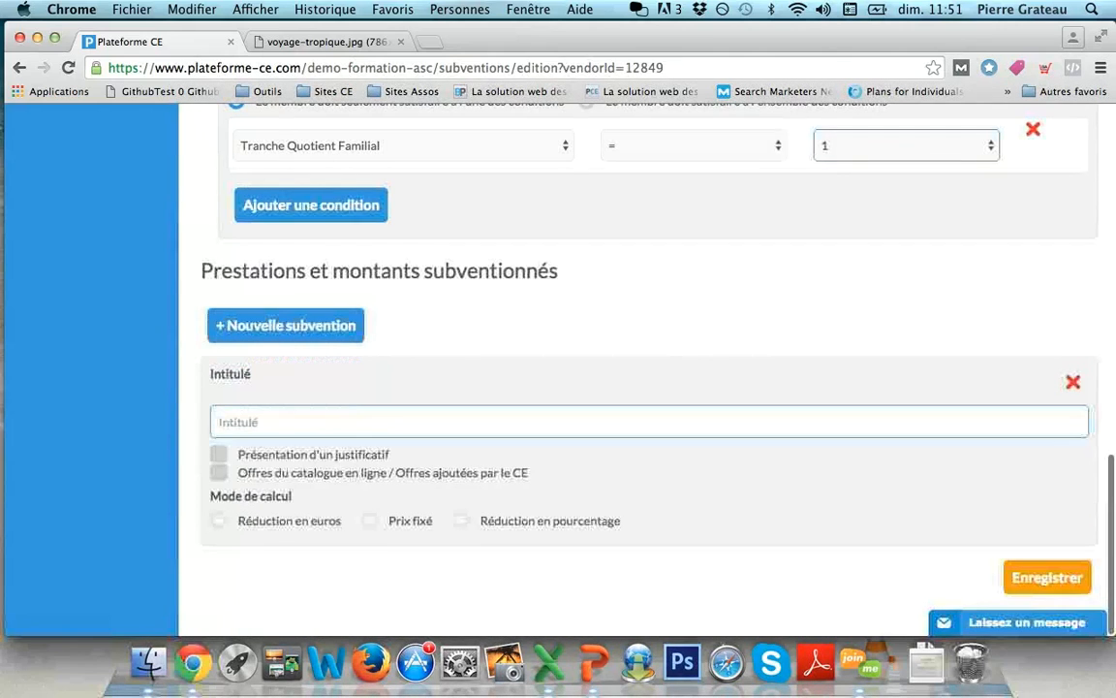
- Add a Sport benefit requiring a receipt, with a 50% reduction capped at 200 per unit
type("Sport")
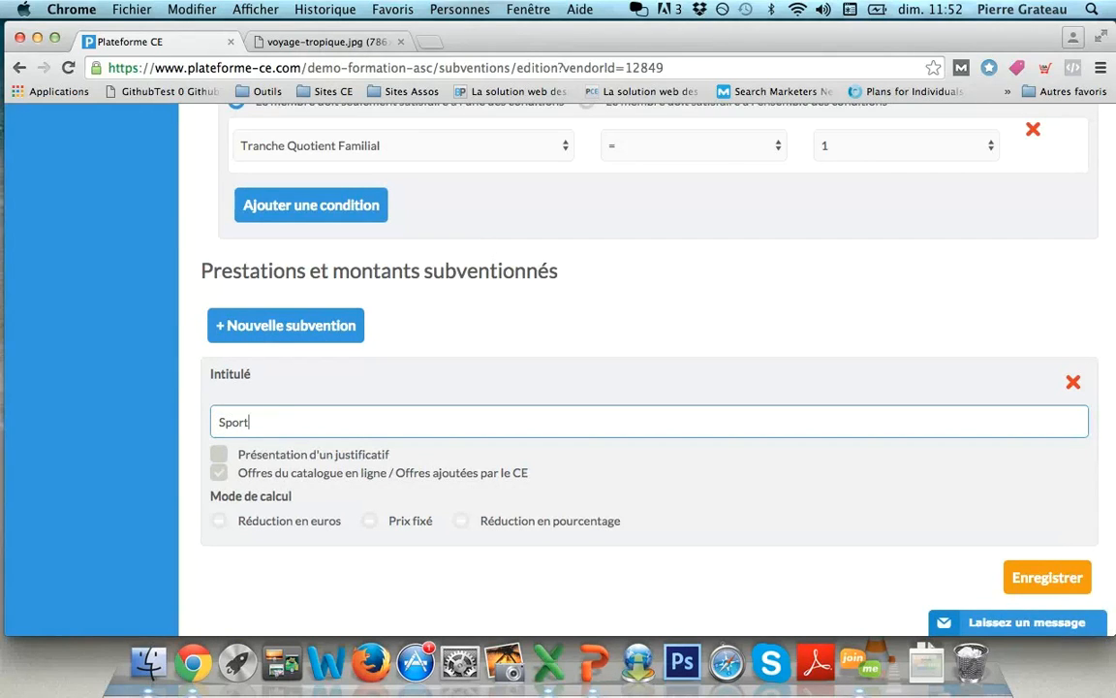
left_click(219, 455)
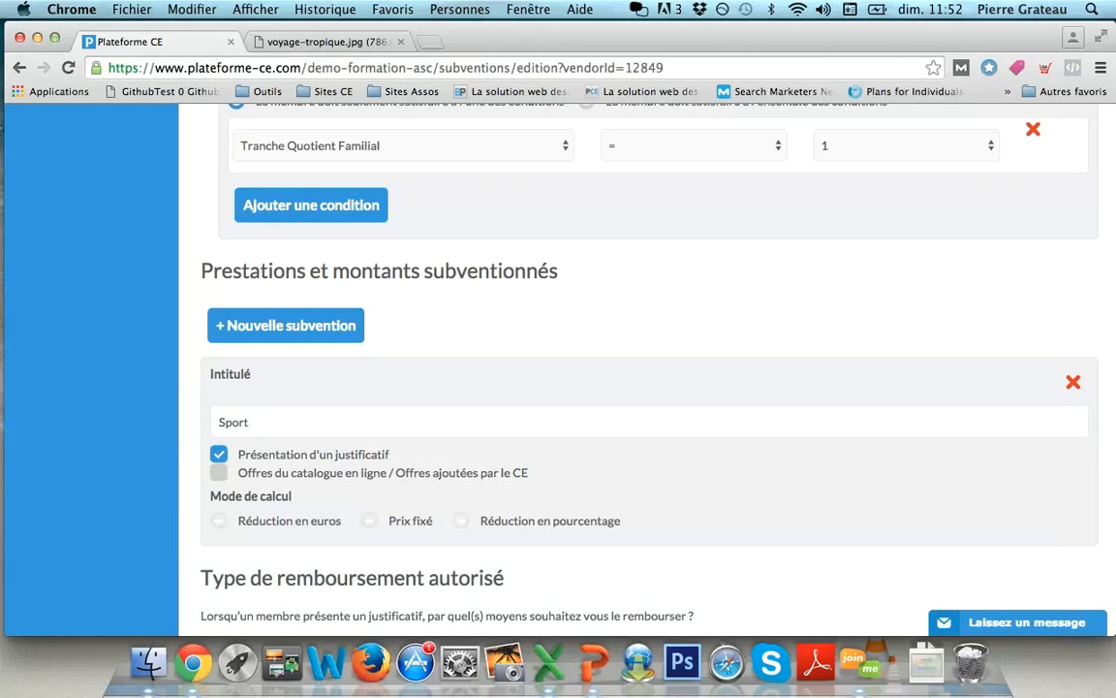
scroll(591, 368, "down", 3)
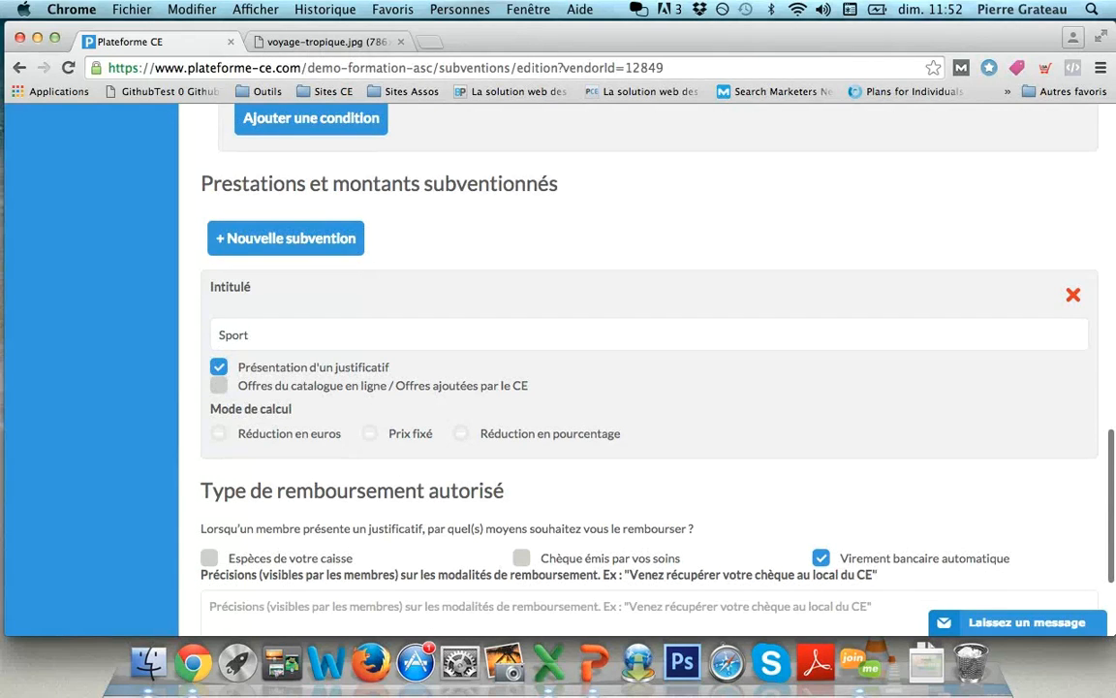
left_click(460, 433)
key("Tab")
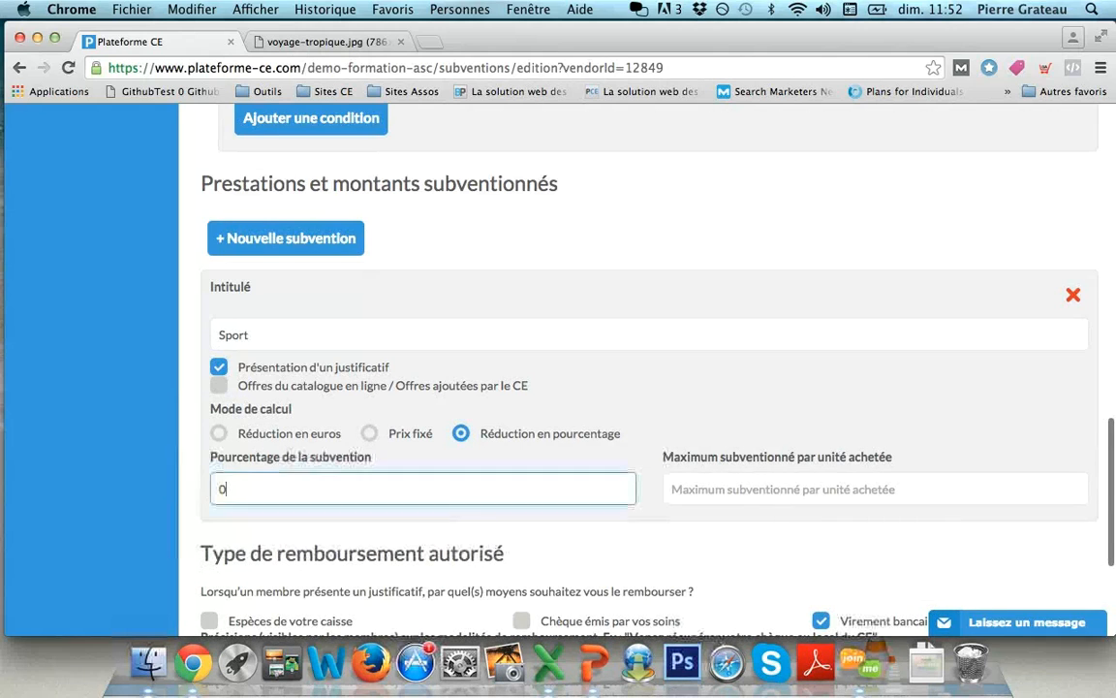
type("50")
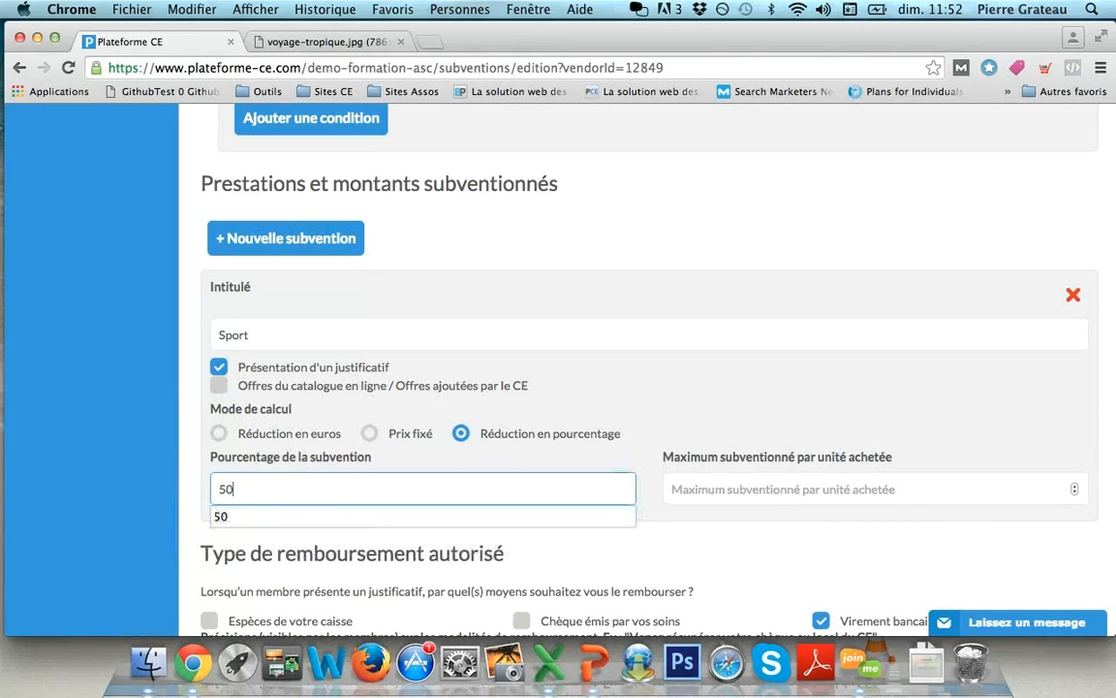
key("Tab")
type("2")
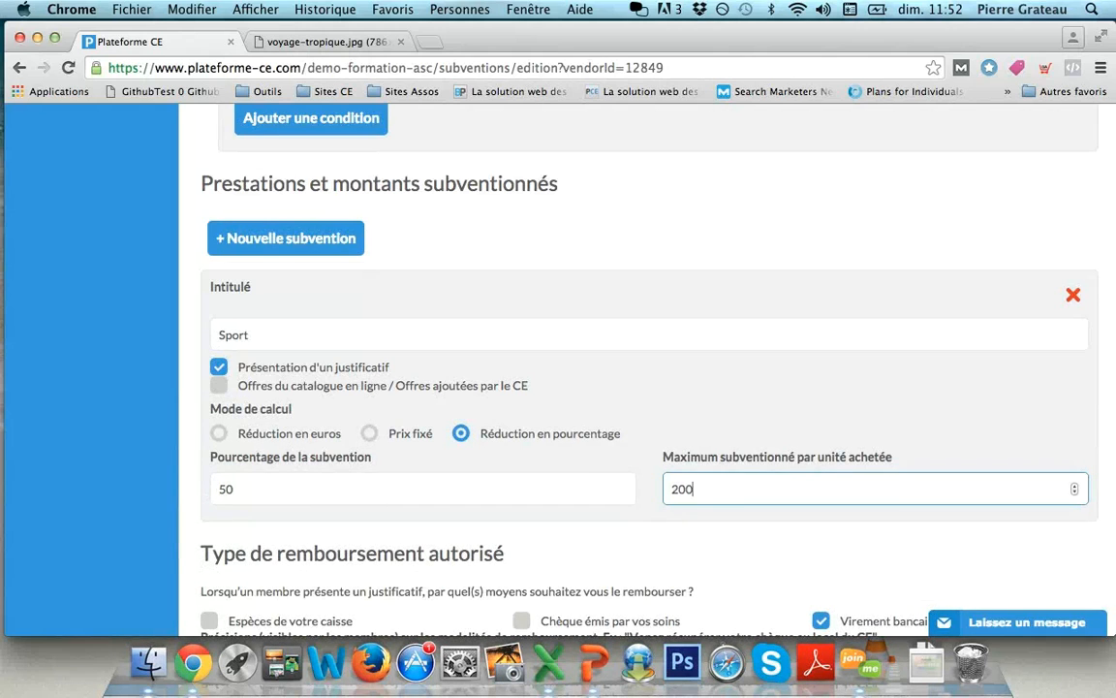
scroll(639, 387, "down", 3)
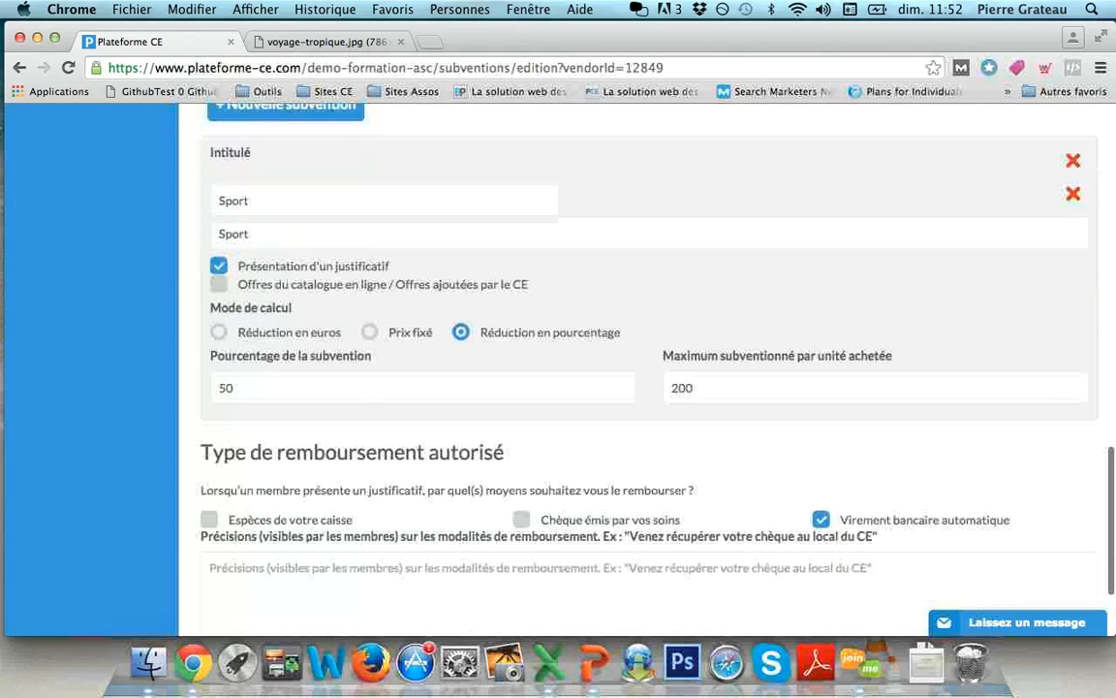
scroll(639, 387, "down", 3)
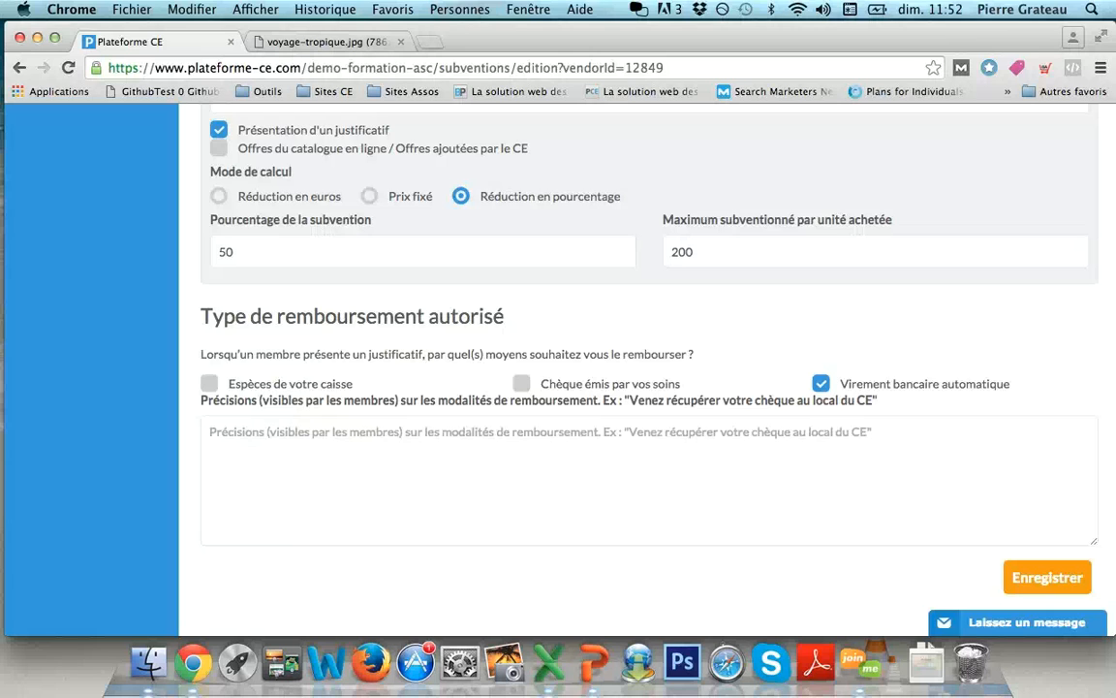
left_click(822, 384)
- Allow cheque reimbursement with the note 'Veuillez récupérer votre chèque auprès de CE'
left_click(522, 384)
left_click(528, 460)
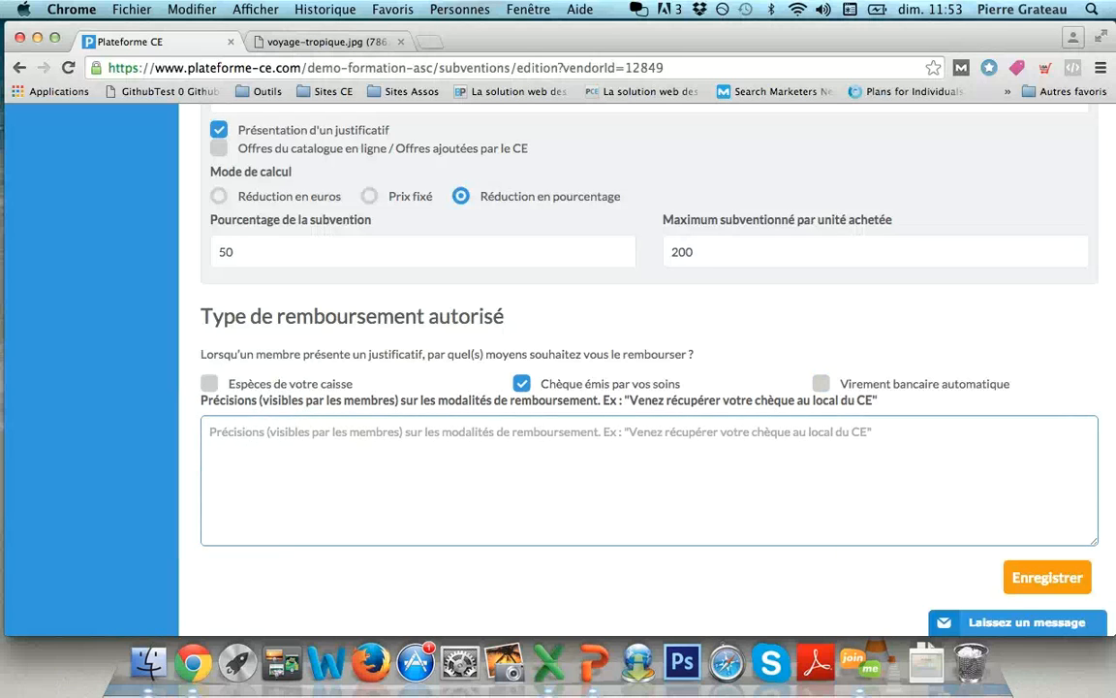
type("Veuillez récupérer v")
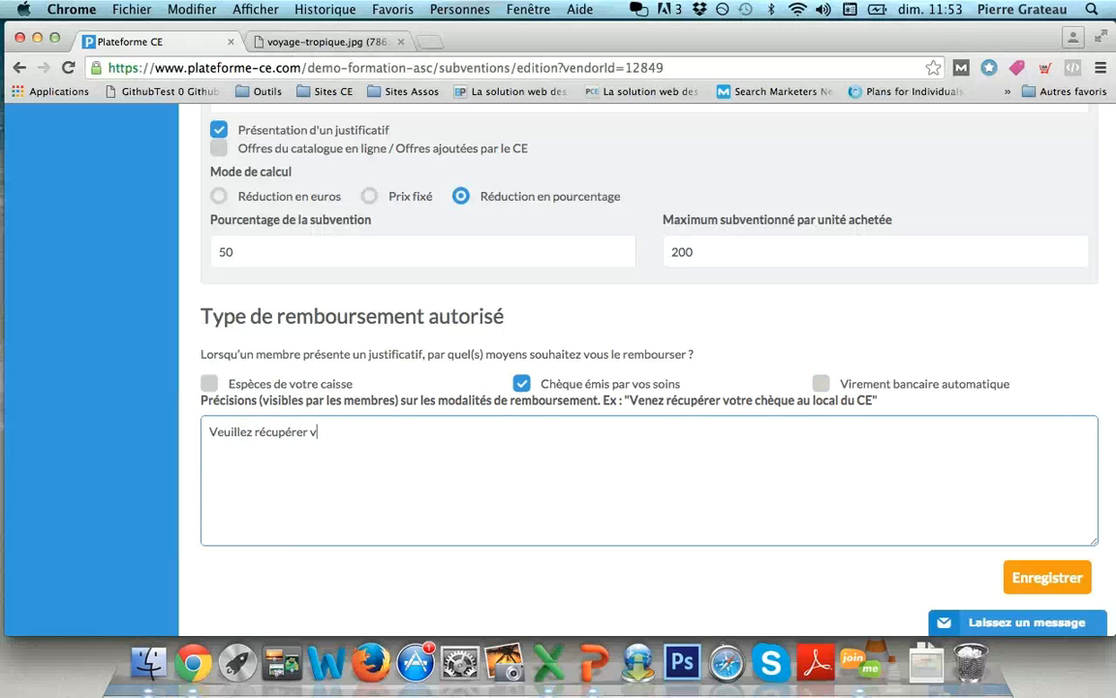
type("otre chèque auprès de CE")
- Remove the member-type restriction, save the subsidy, and review the configured subsidies list
scroll(649, 368, "up", 10)
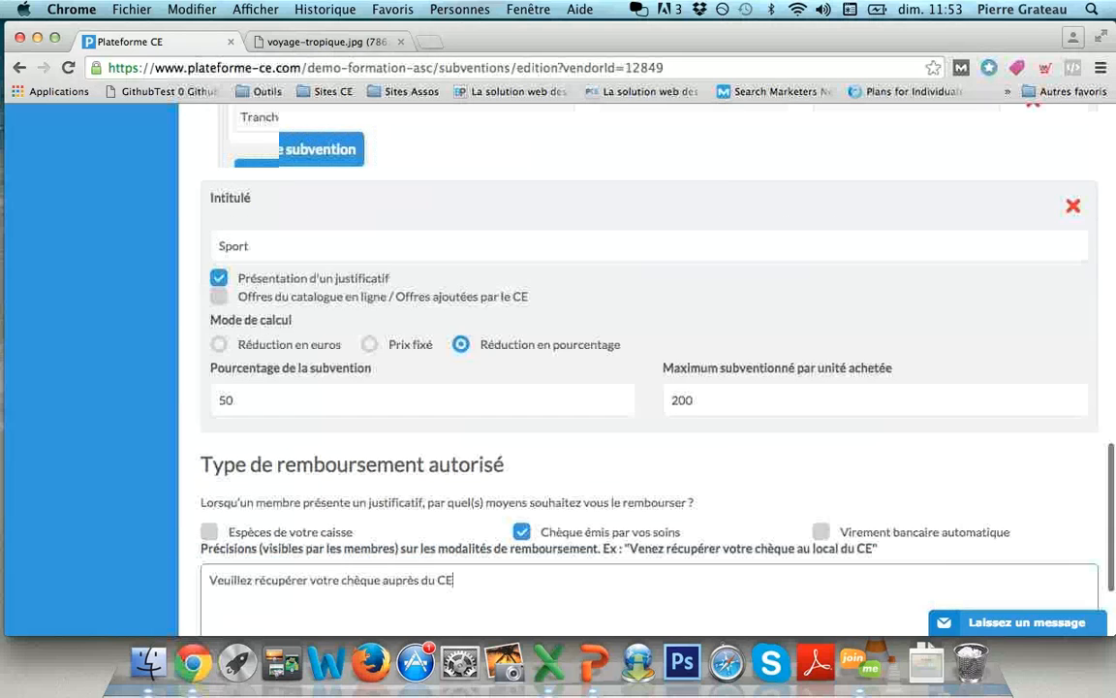
scroll(649, 368, "up", 3)
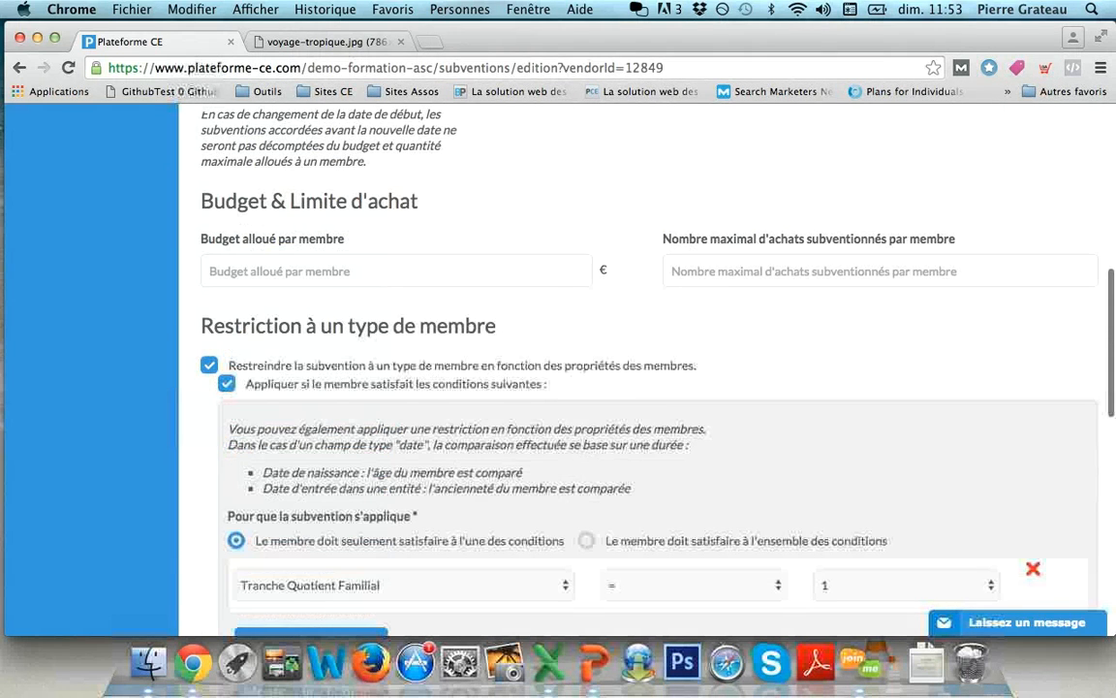
left_click(210, 396)
scroll(649, 368, "down", 10)
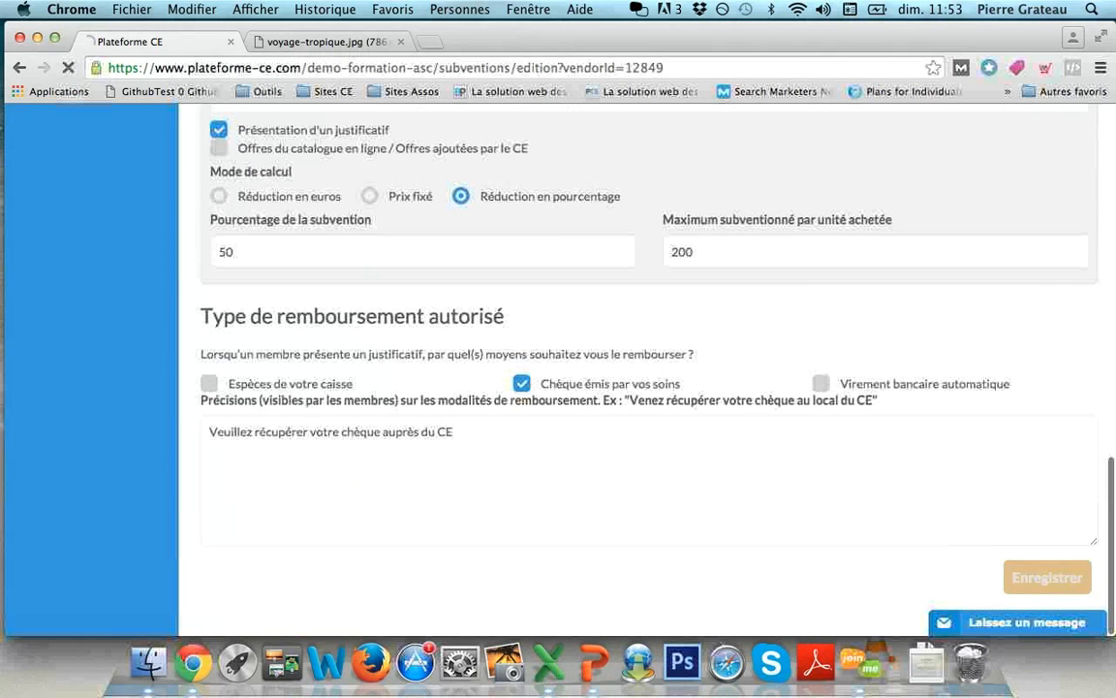
left_click(1050, 576)
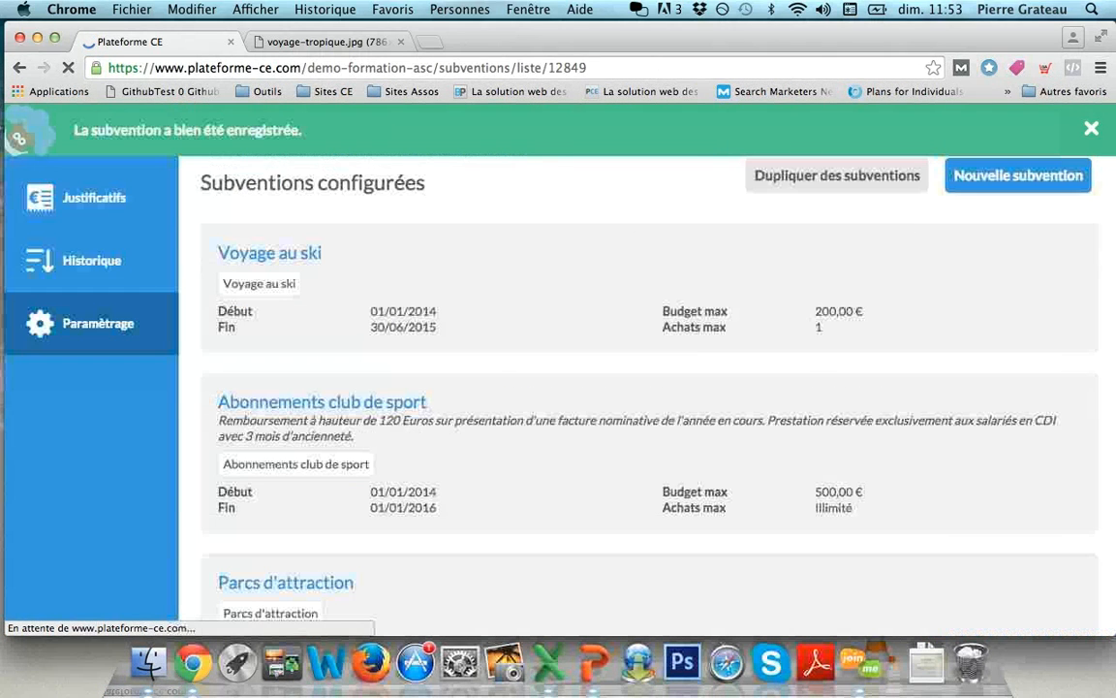
scroll(649, 388, "down", 5)
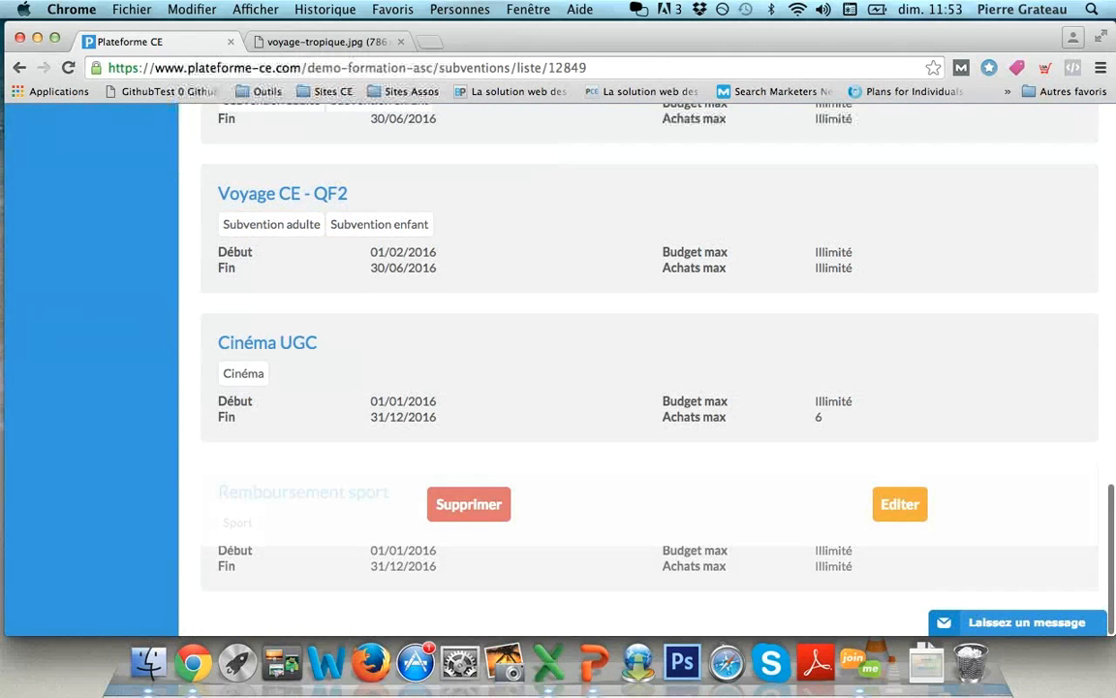
scroll(649, 387, "up", 8)
scroll(649, 388, "up", 10)
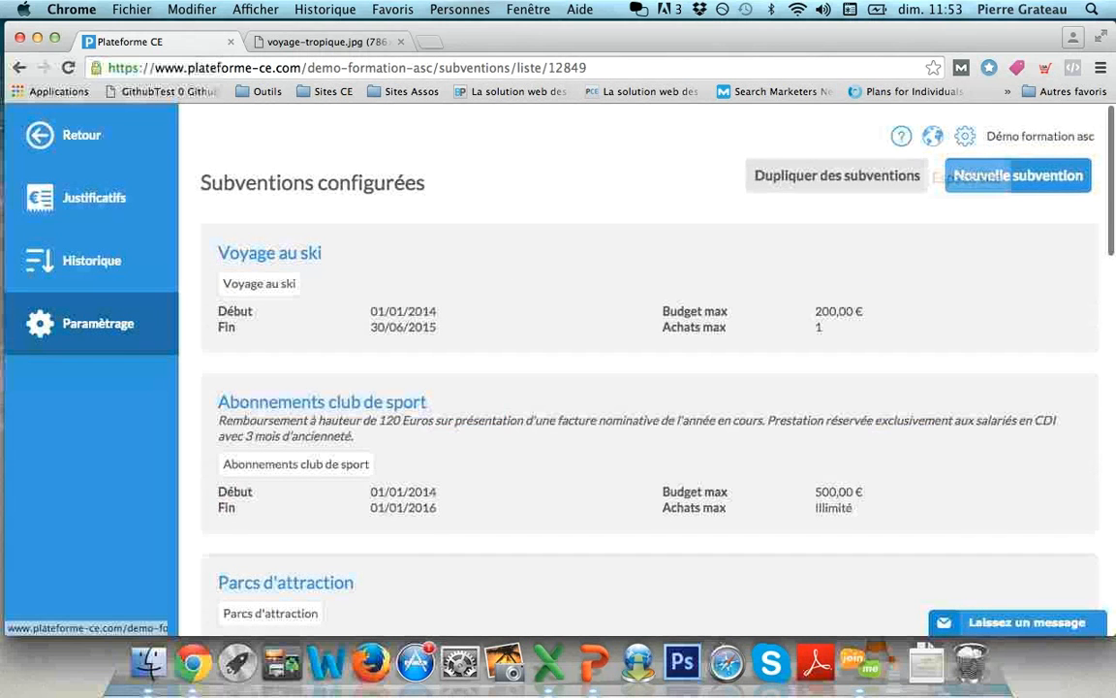
left_click(932, 136)
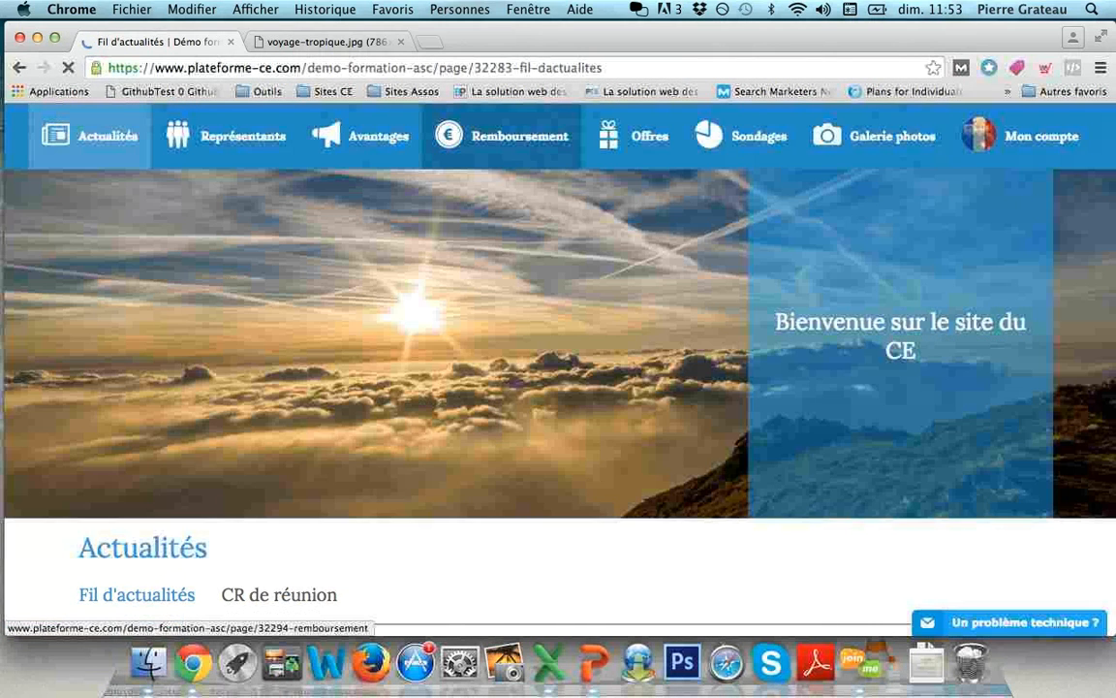
- Start a Sport reimbursement request with 300 as the total amount paid
left_click(504, 135)
scroll(558, 369, "down", 4)
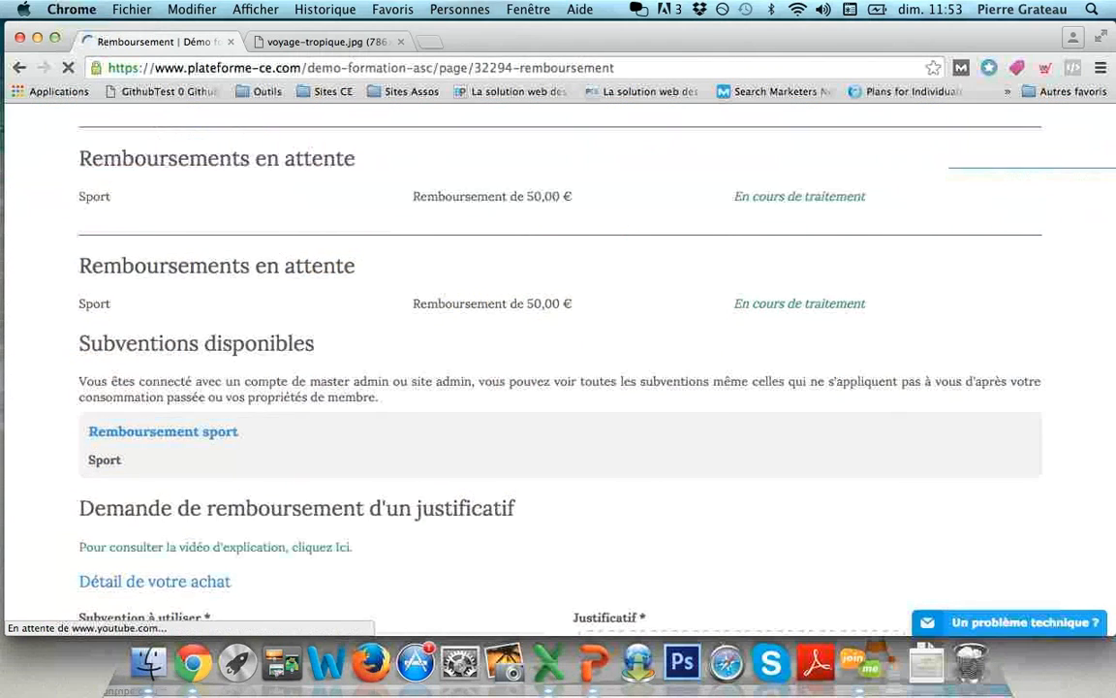
left_click(313, 403)
left_click(313, 402)
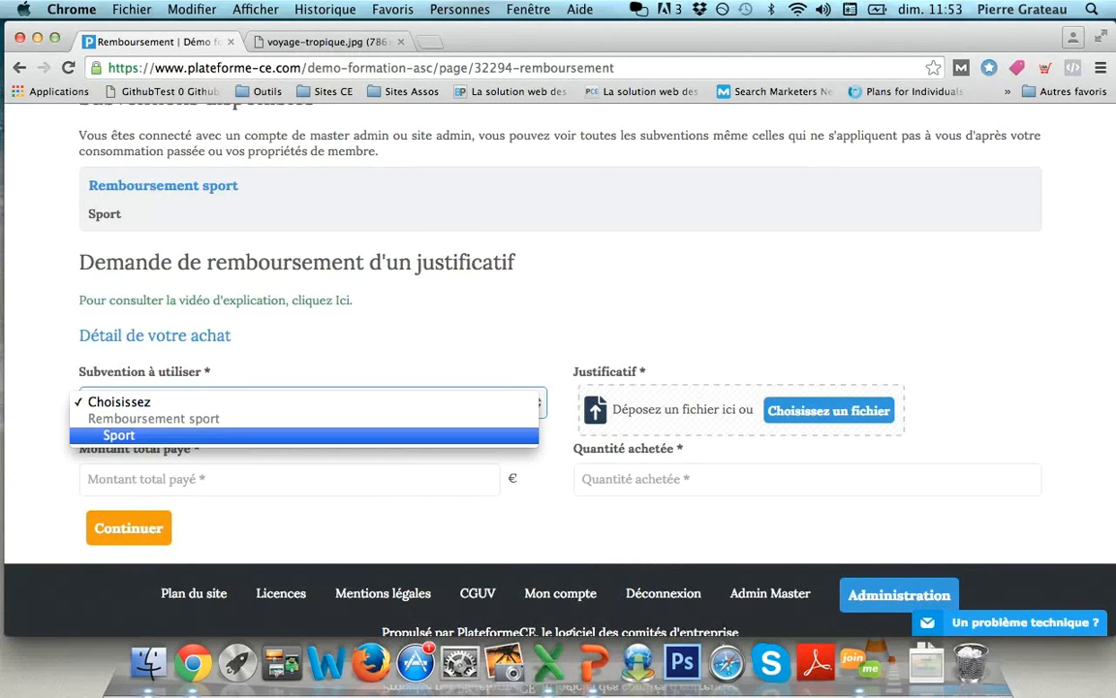
left_click(303, 435)
left_click(288, 478)
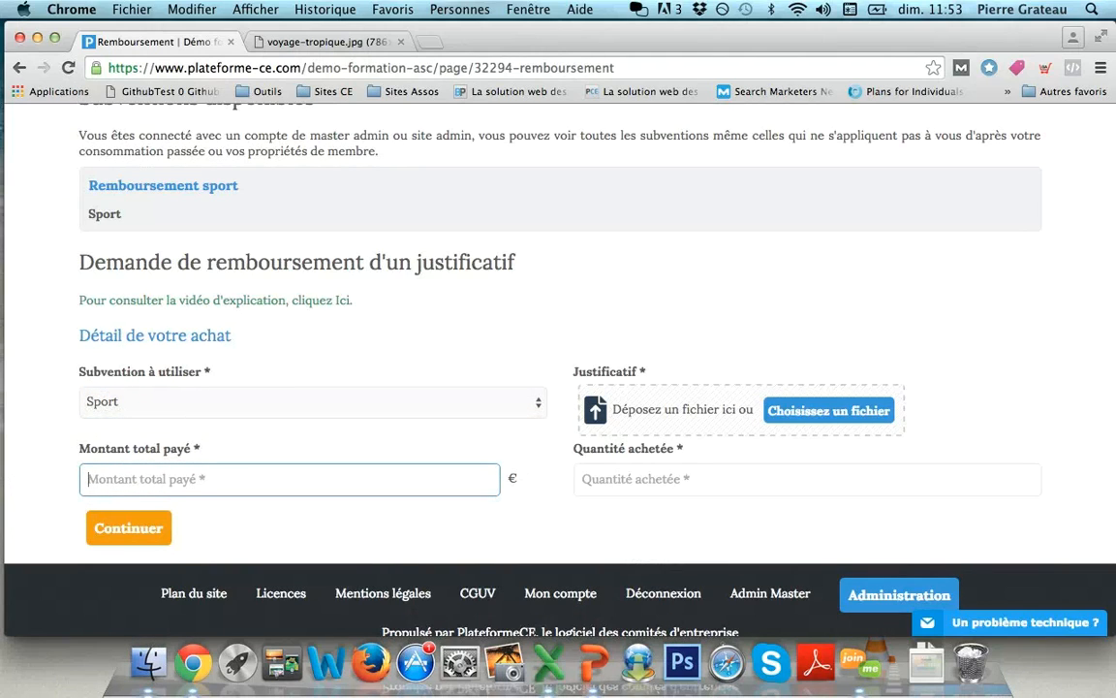
type("300")
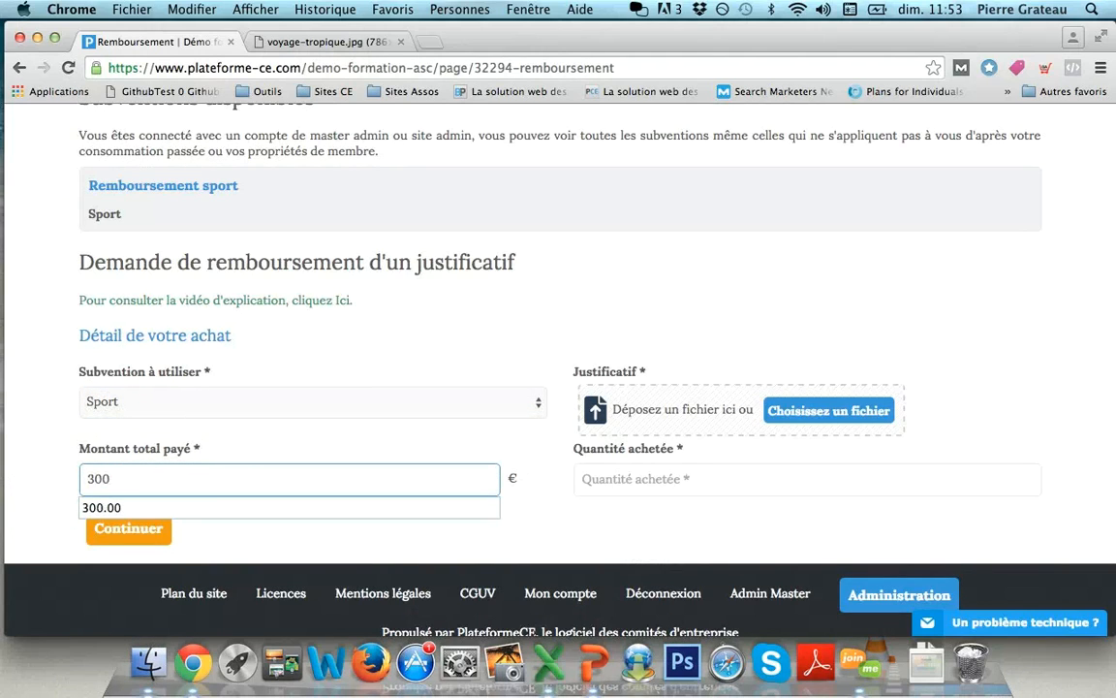
left_click(406, 351)
- Attach Justificatif.png as proof, set quantity 1, and submit the request
left_click(829, 411)
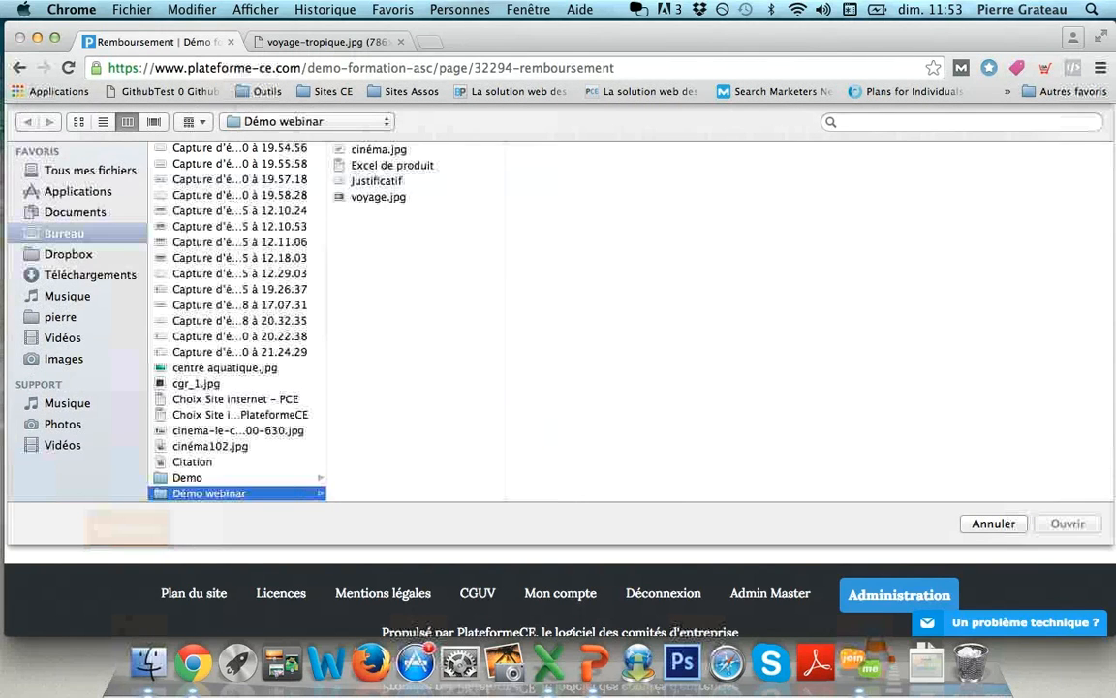
left_click(377, 182)
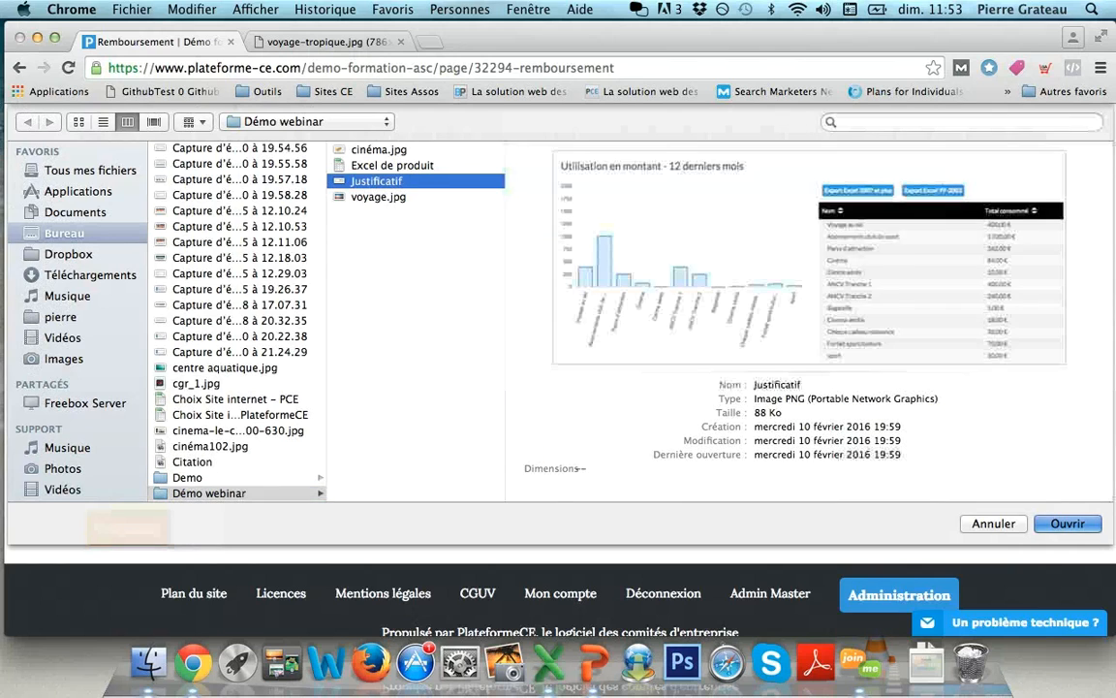
key("Return")
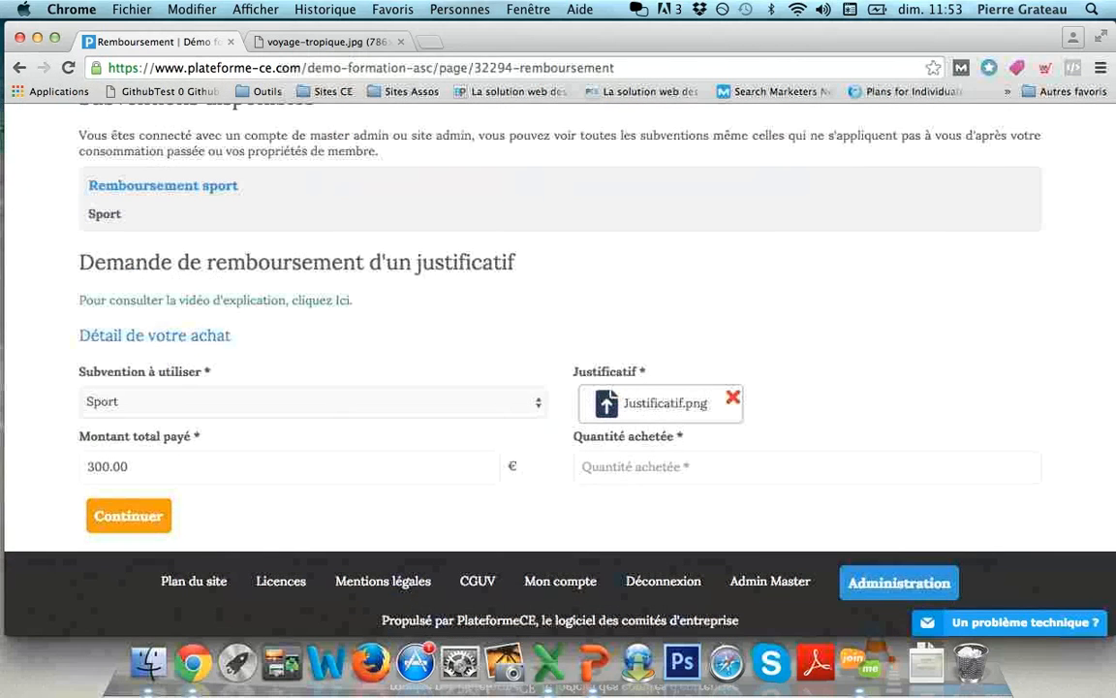
left_click(697, 467)
type("1")
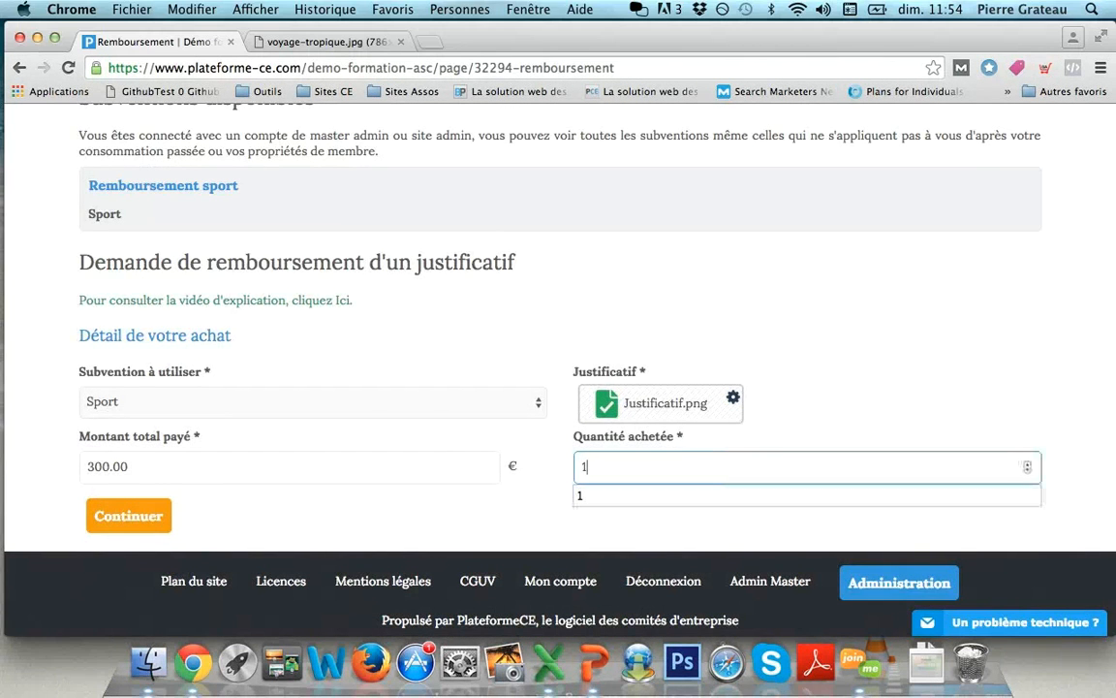
left_click(775, 528)
left_click(129, 515)
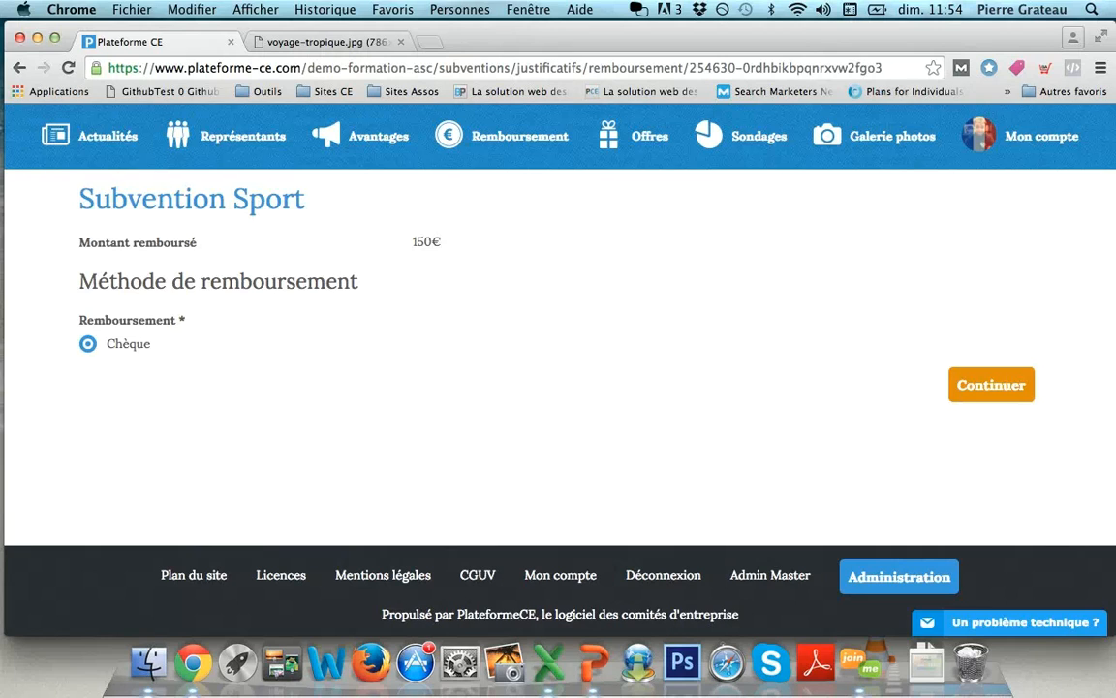
- Confirm the 150€ reimbursement by cheque and go to the administration dashboard
left_click(991, 384)
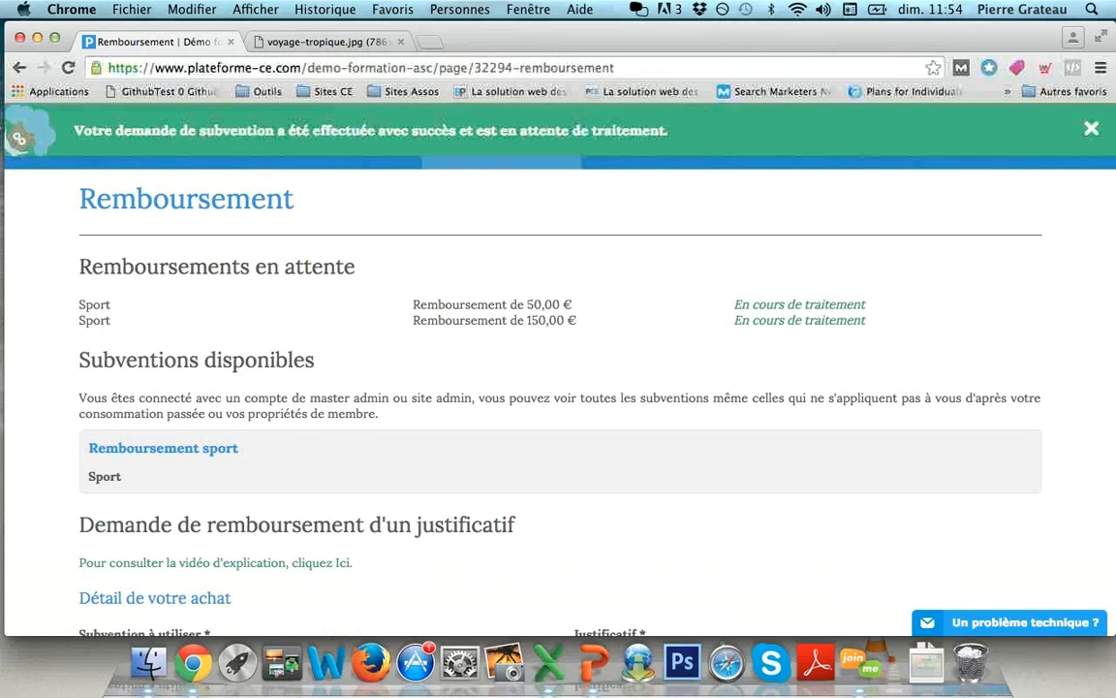
scroll(560, 368, "down", 3)
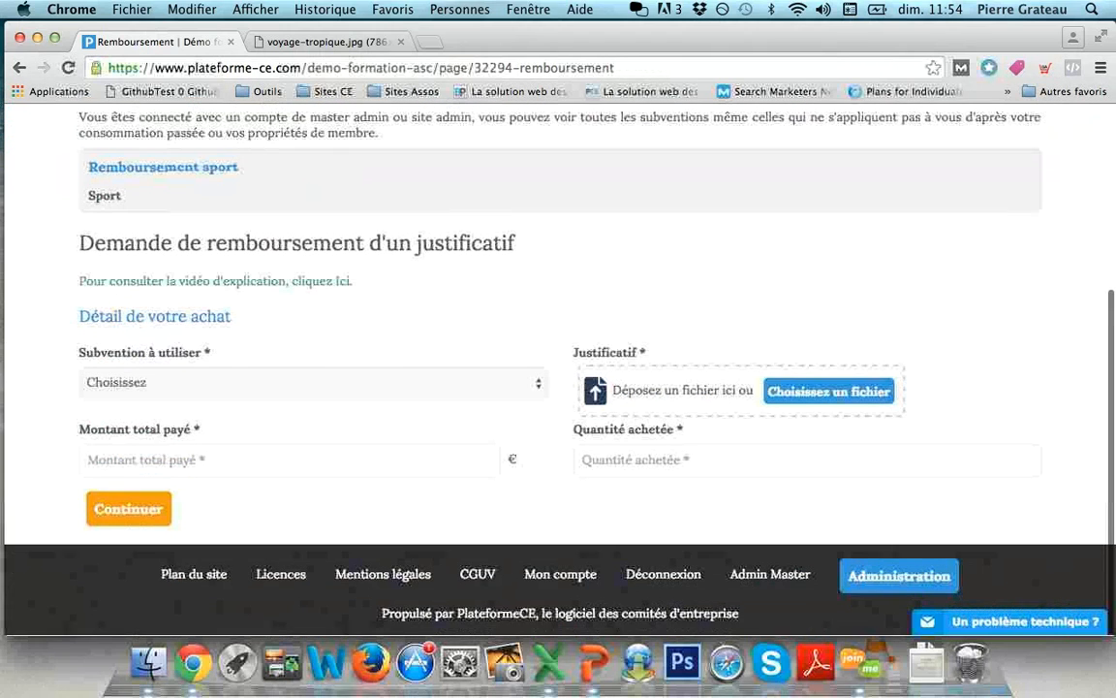
left_click(899, 586)
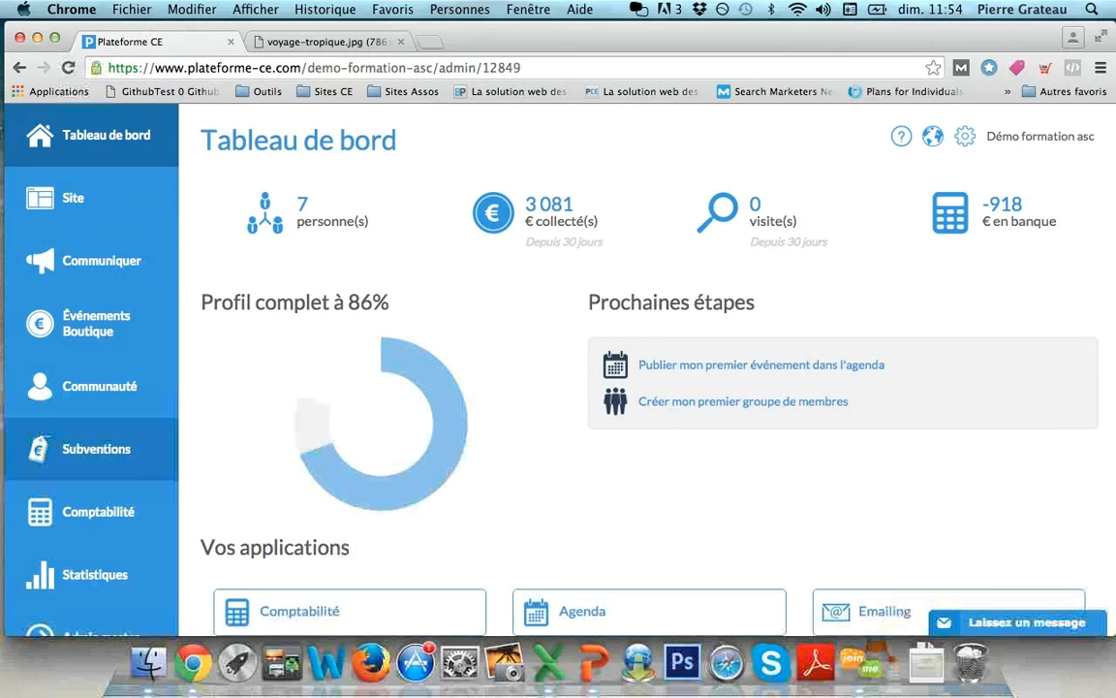
- Show the Subventions > Justificatifs awaiting review and view the Sport claim's attached proof
left_click(96, 448)
left_click(94, 198)
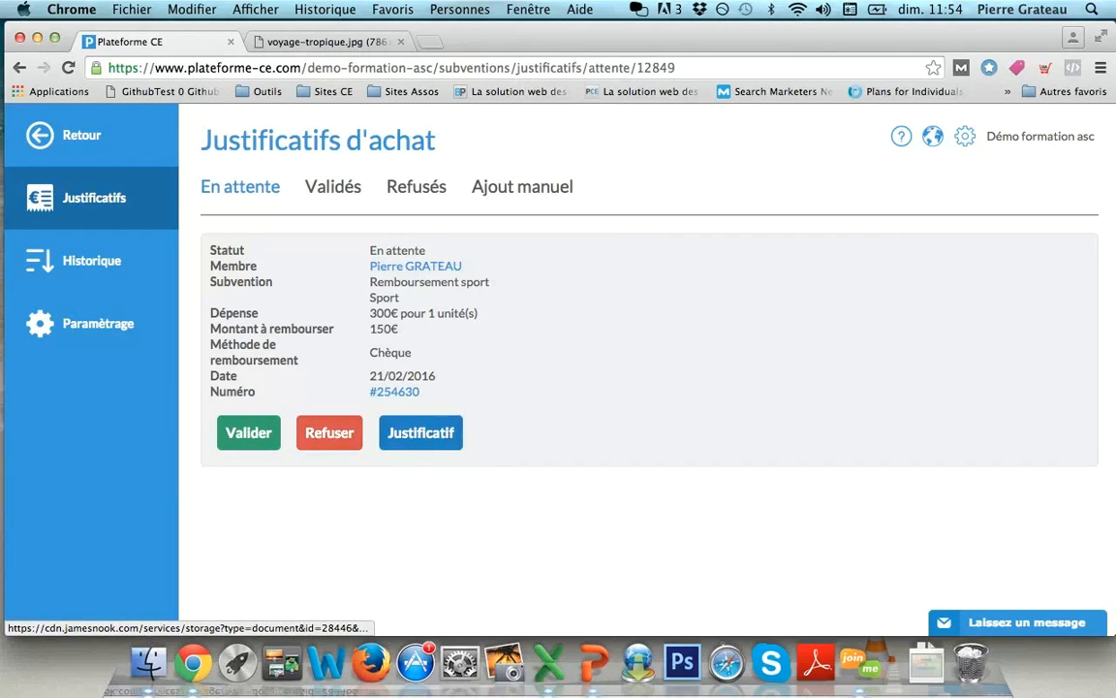
left_click(421, 433, "super")
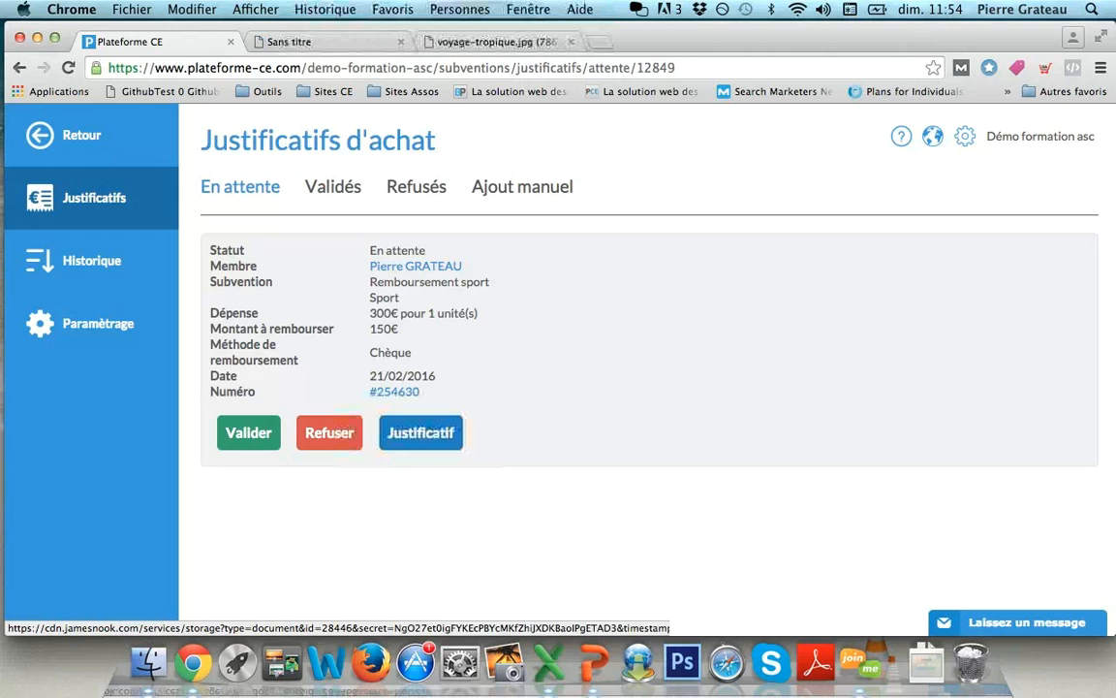
left_click(314, 42)
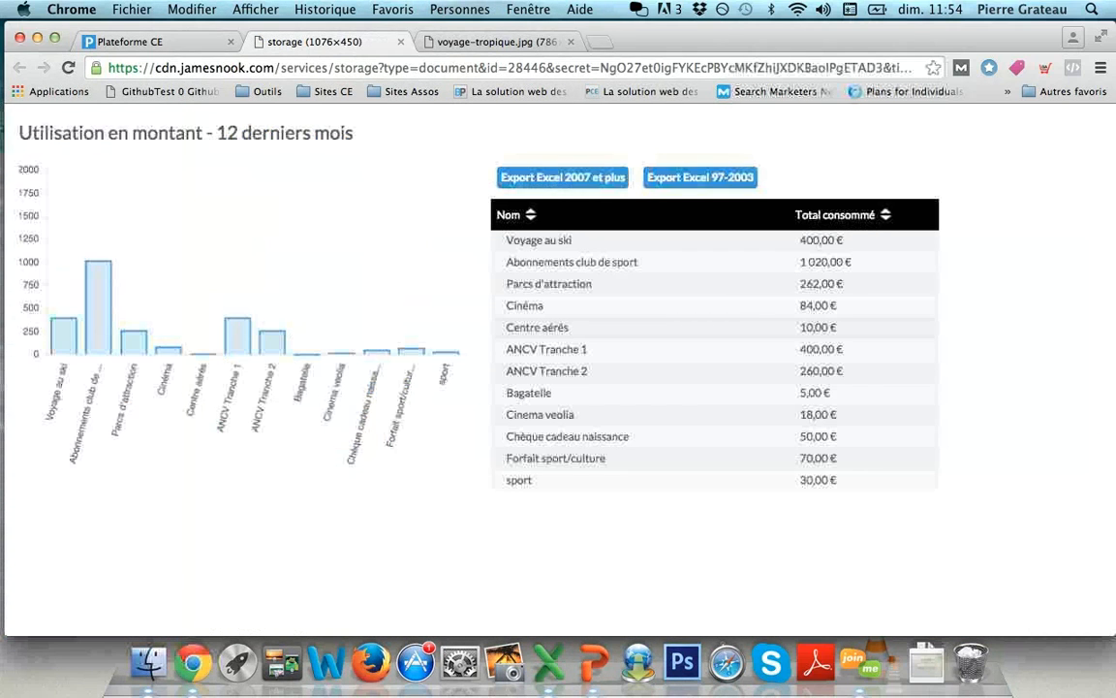
left_click(131, 41)
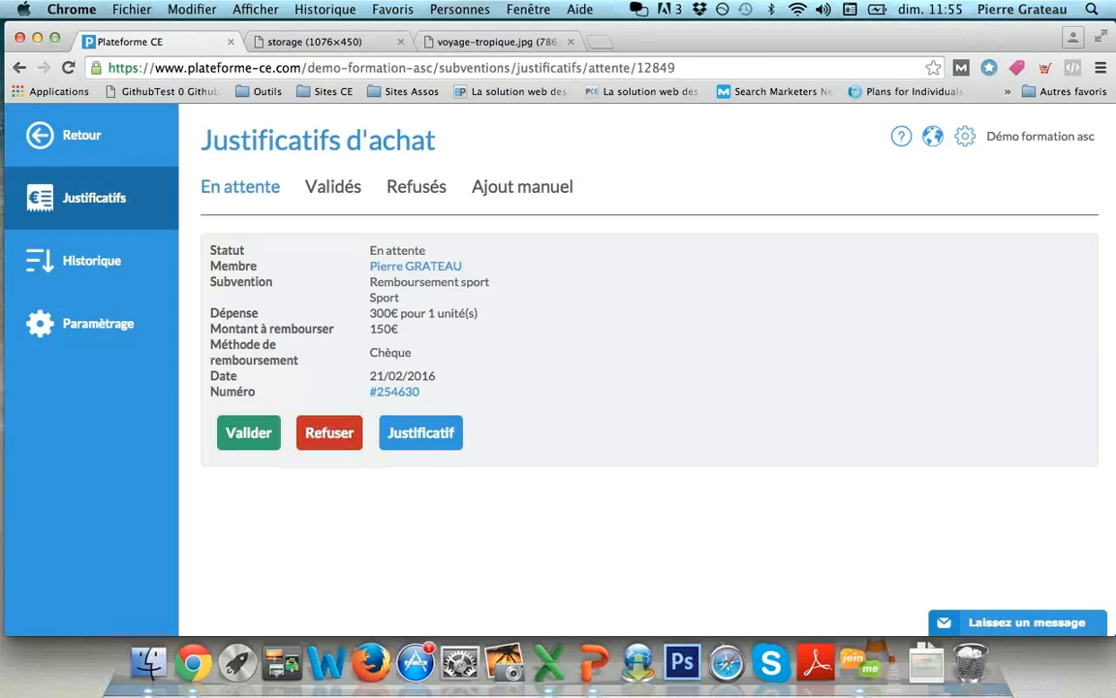
left_click(329, 433)
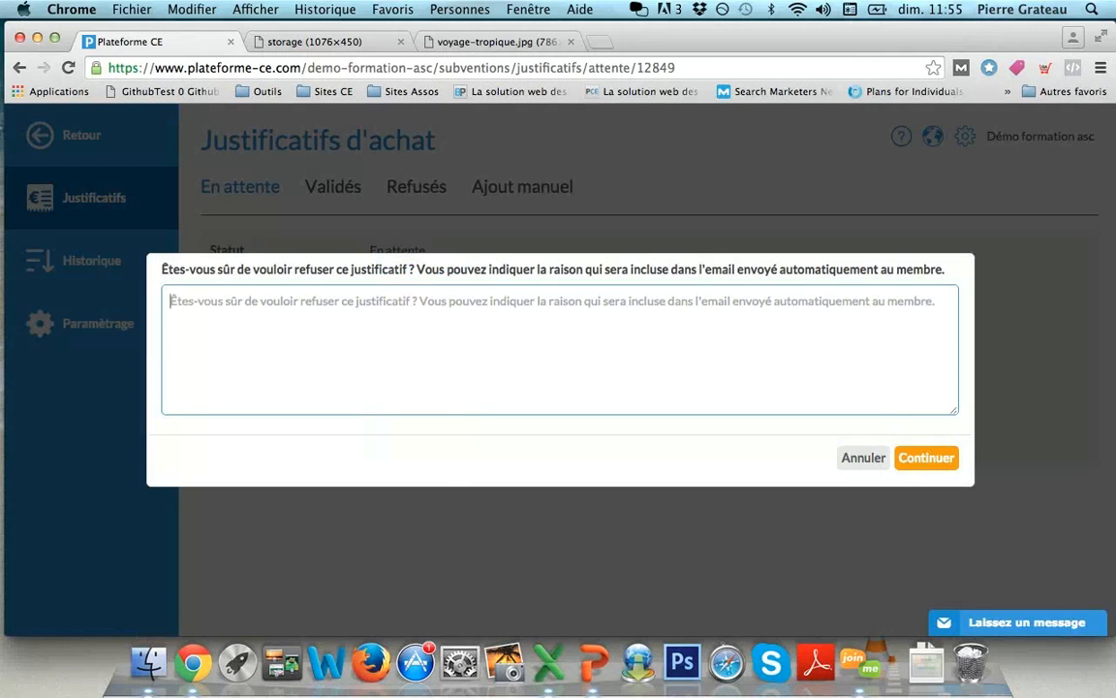
type("Il")
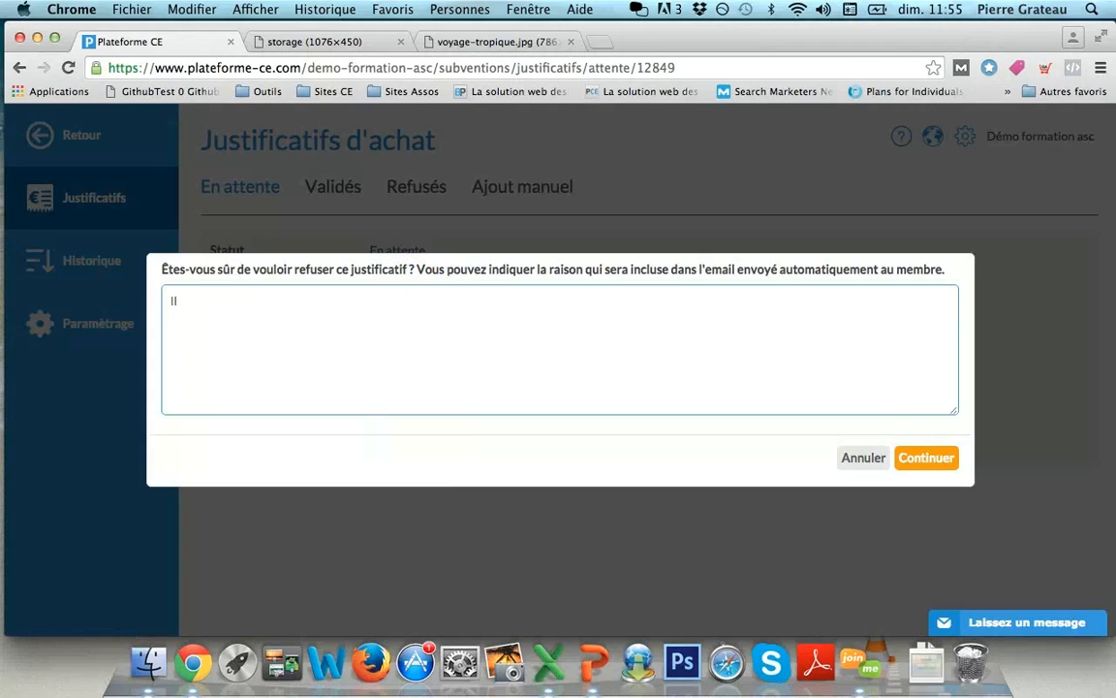
type("  n'y a pas le nom et le prénom")
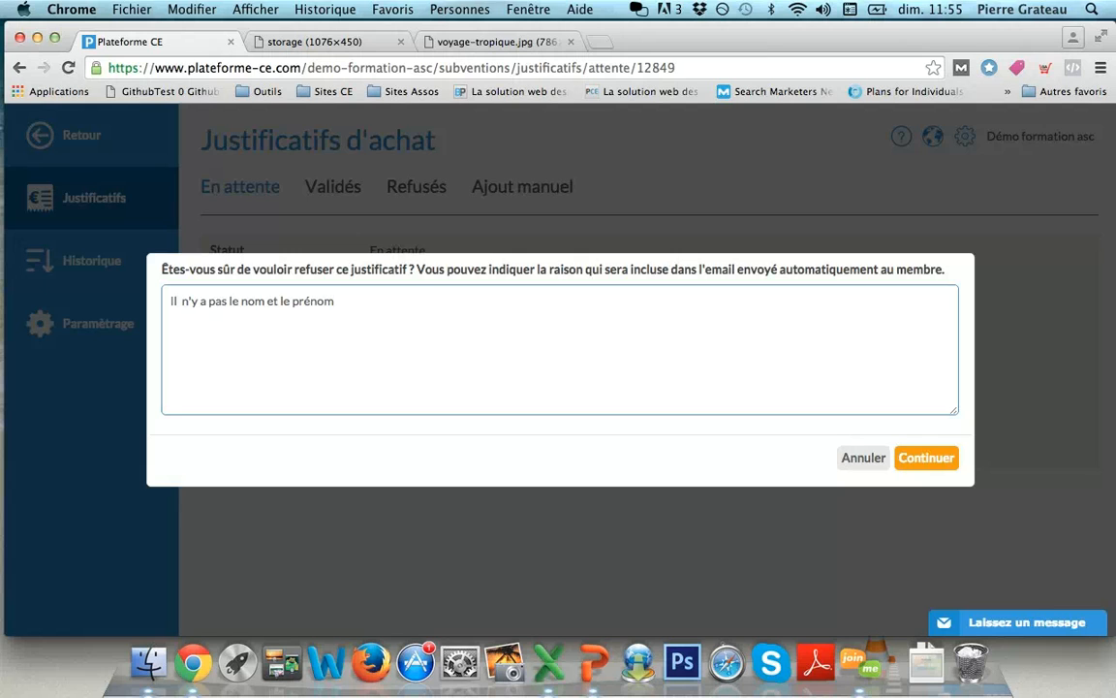
left_click(863, 457)
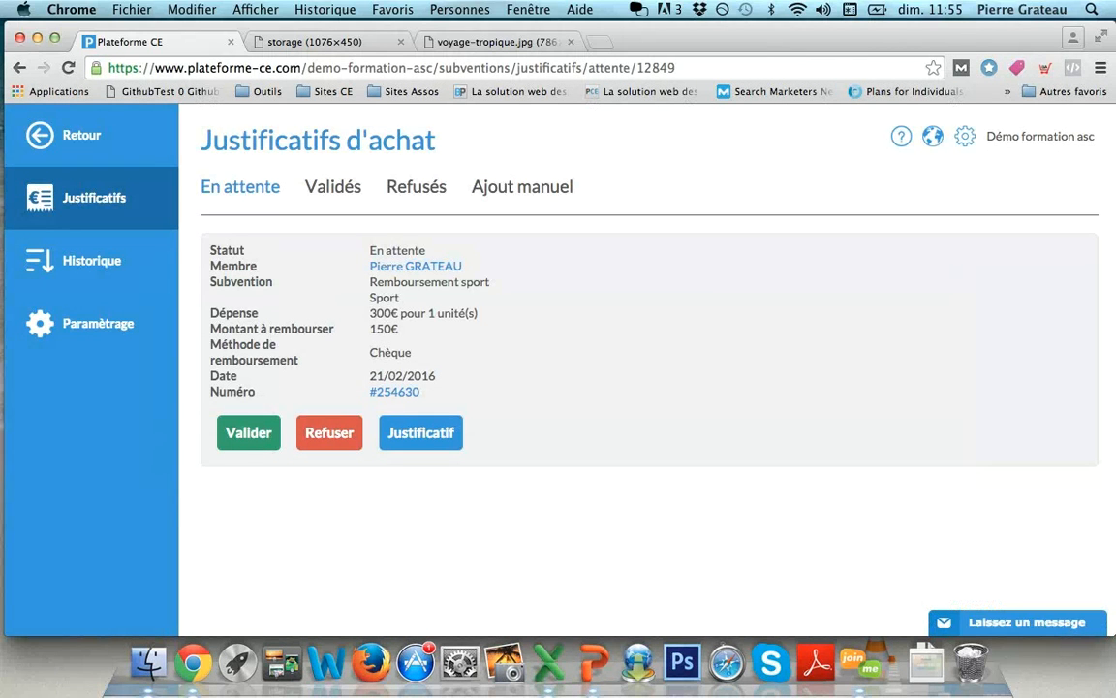
- Validate the pending Sport receipt and check it under Validés as Remboursé
left_click(248, 432)
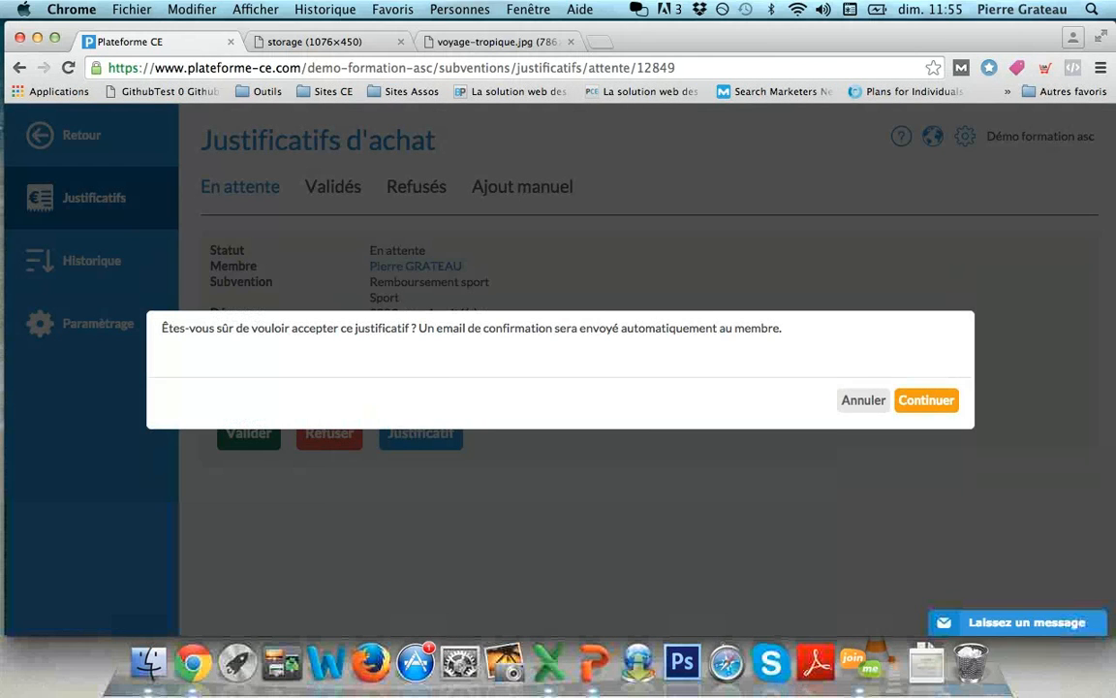
left_click(926, 399)
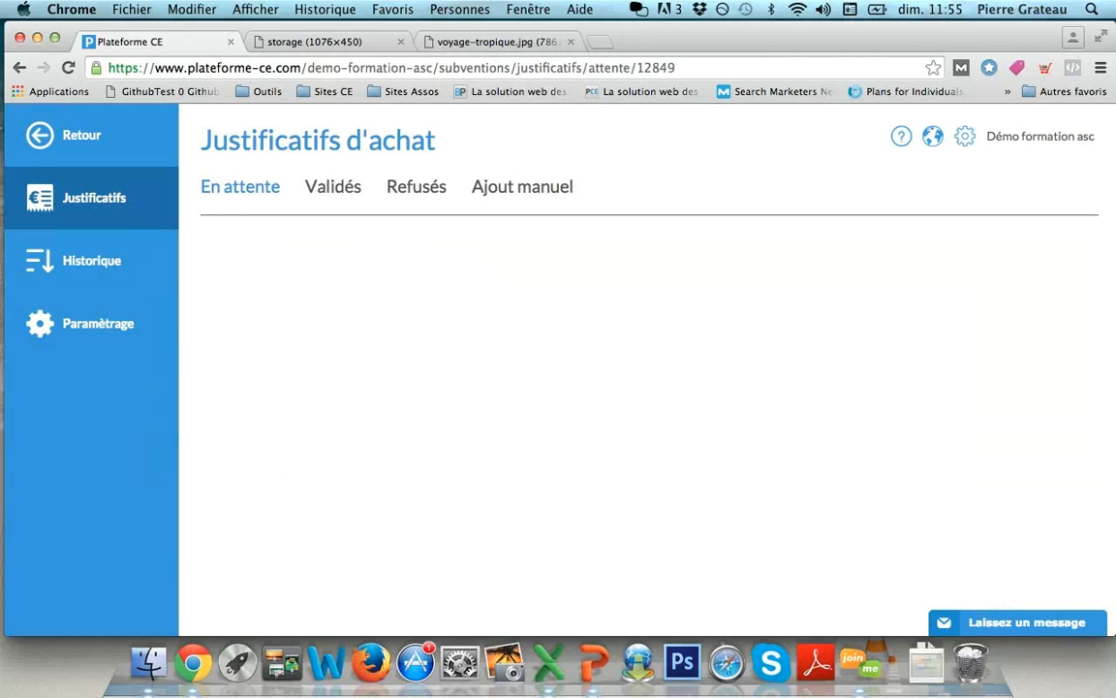
left_click(333, 187)
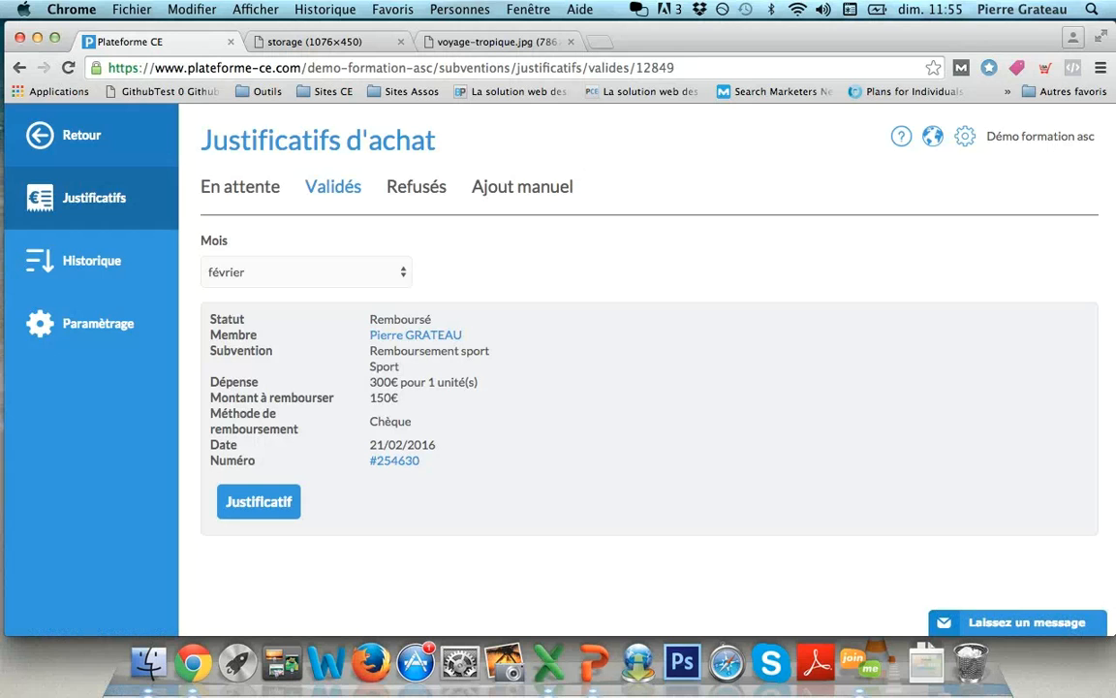
left_click(81, 134)
- Go to Comptabilité > Saisie and show the Dettes-Créances list
left_click(97, 511)
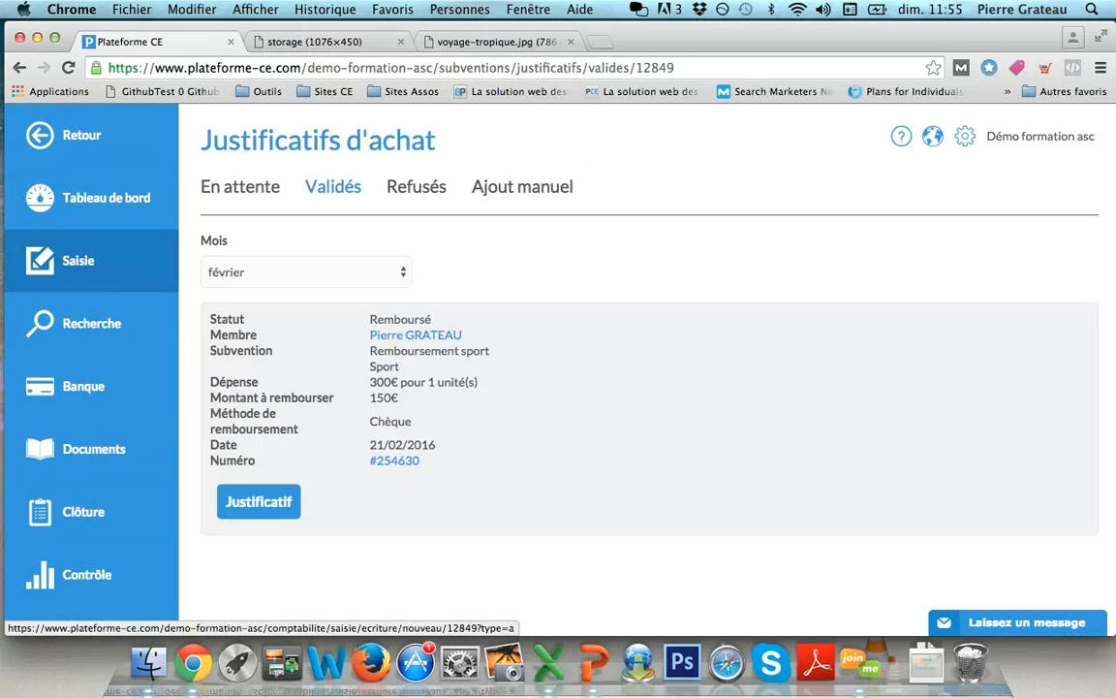
left_click(78, 259)
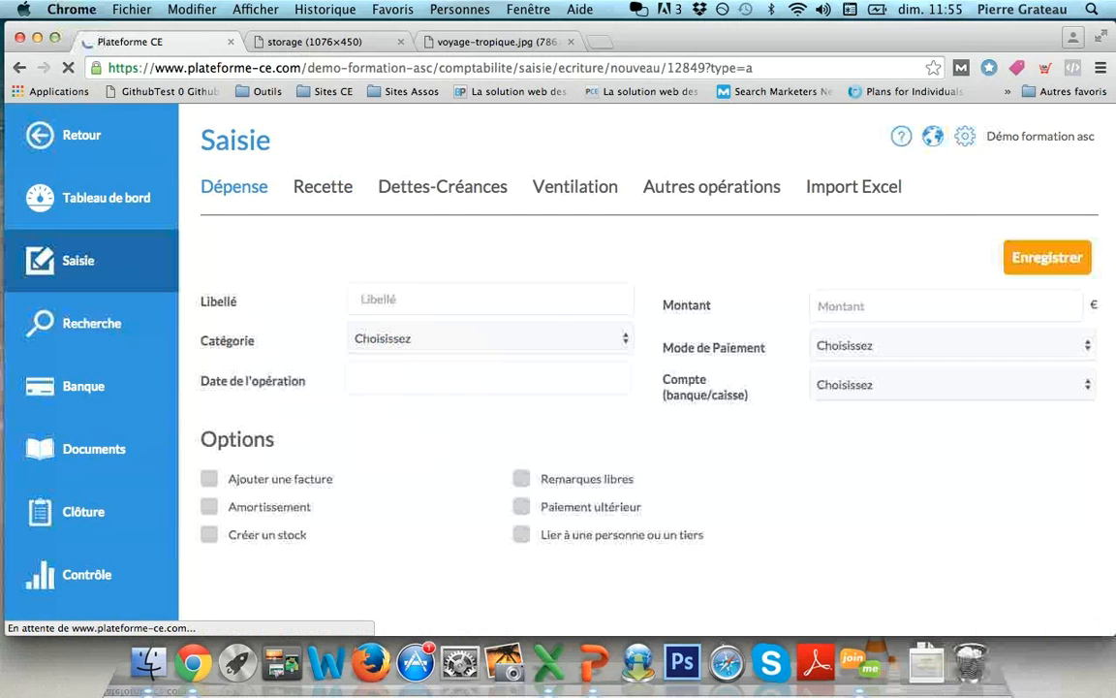
left_click(442, 186)
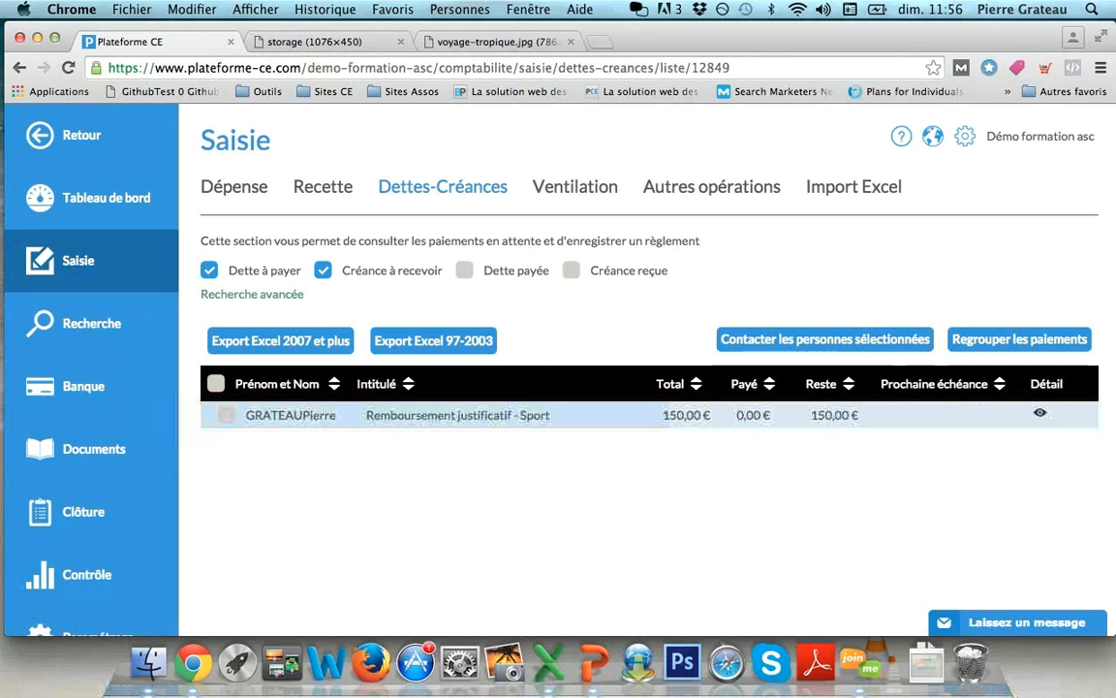
- Record the cheque number and ASC as the paying account for the 150 € debt
left_click(1040, 413)
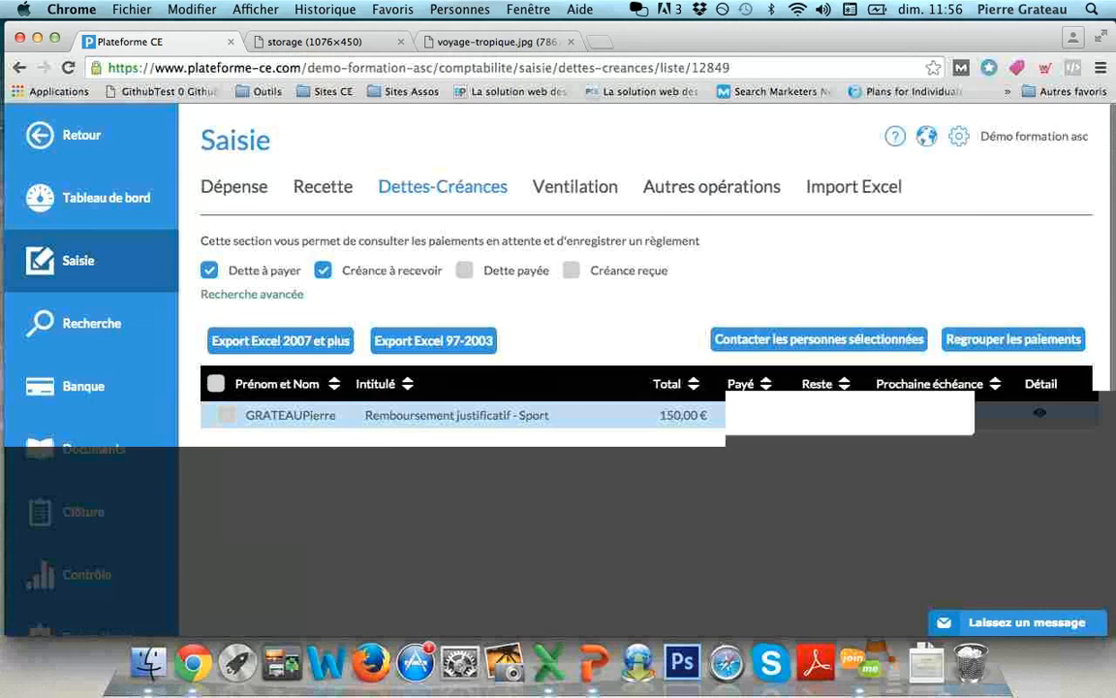
scroll(557, 368, "down", 2)
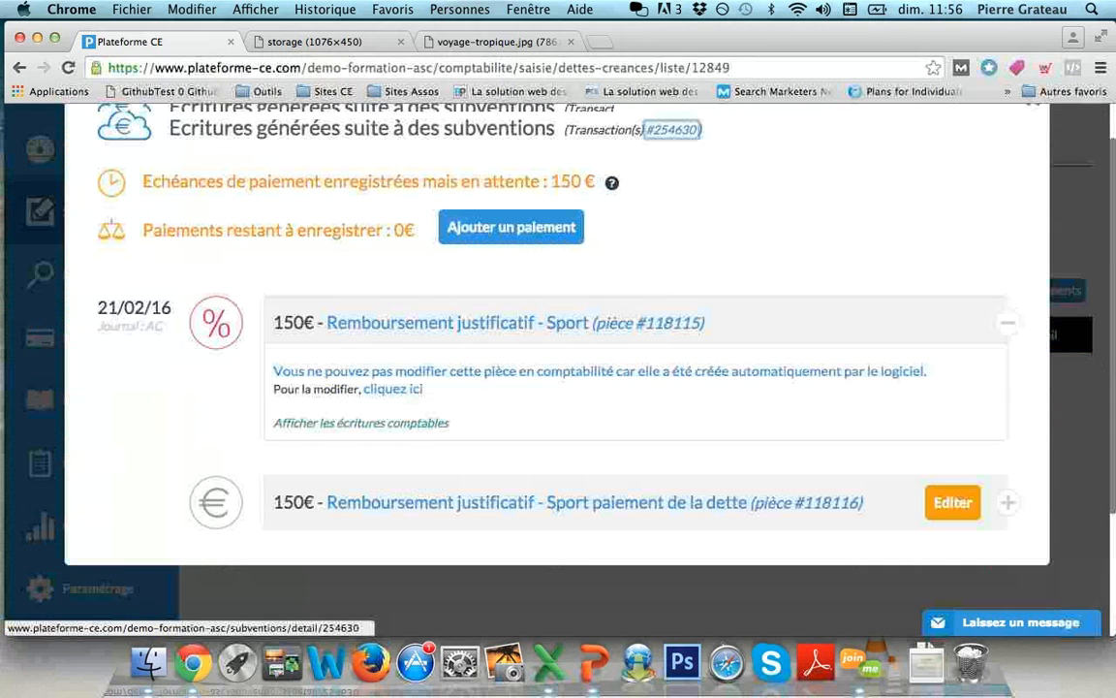
left_click(952, 481)
scroll(953, 481, "down", 4)
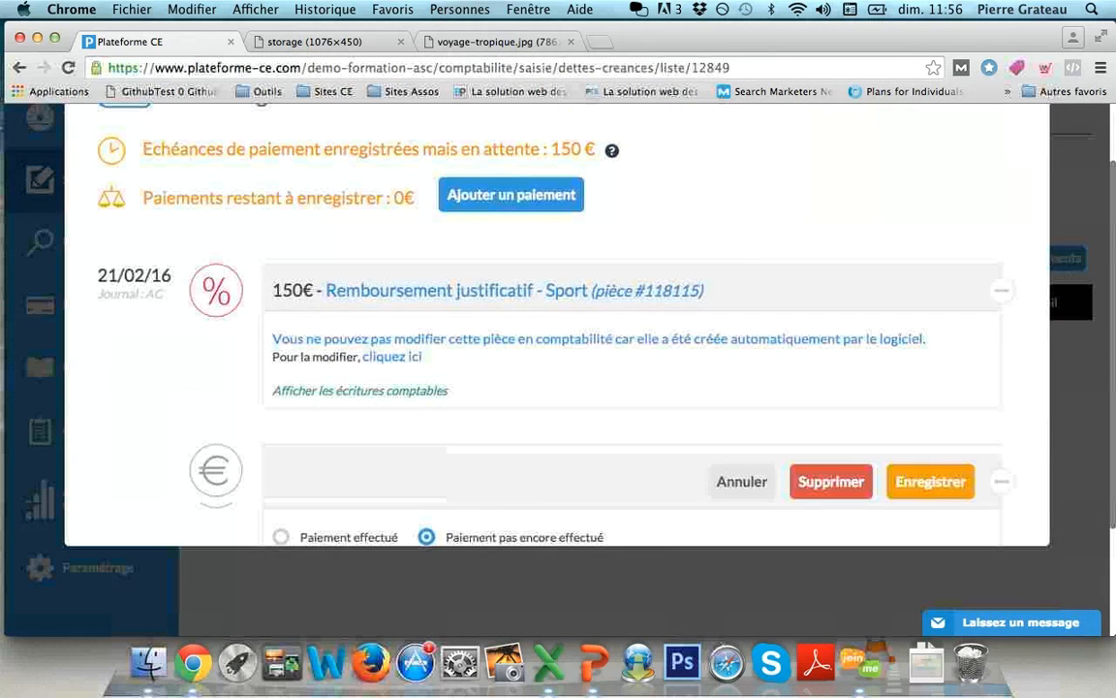
left_click(631, 513)
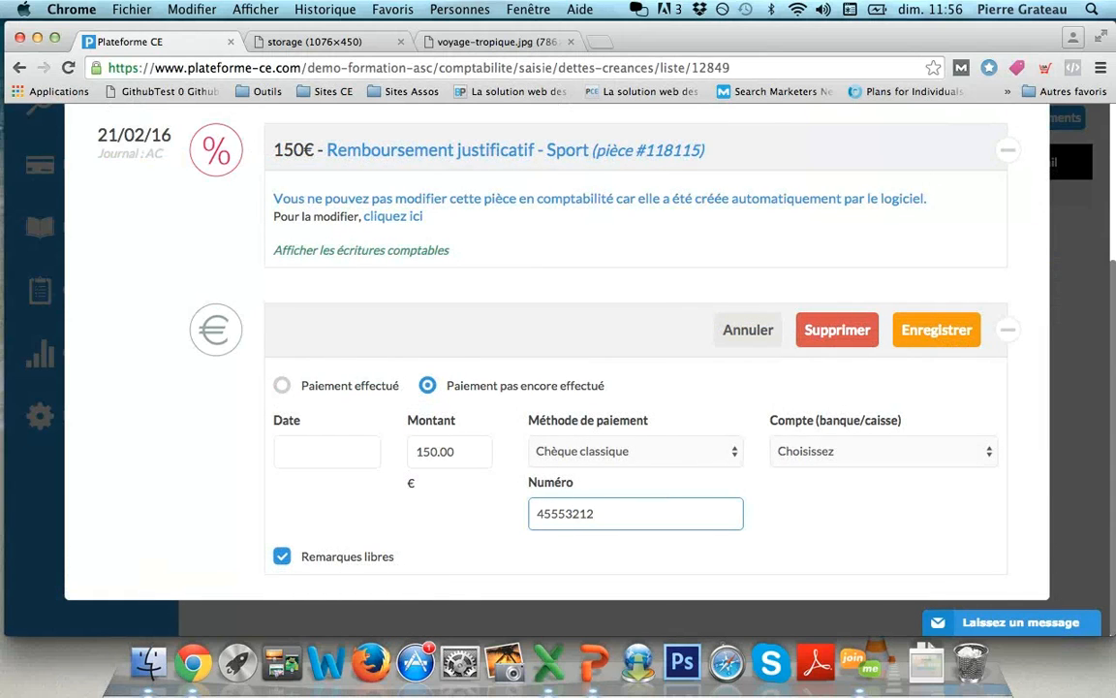
left_click(882, 451)
left_click(853, 466)
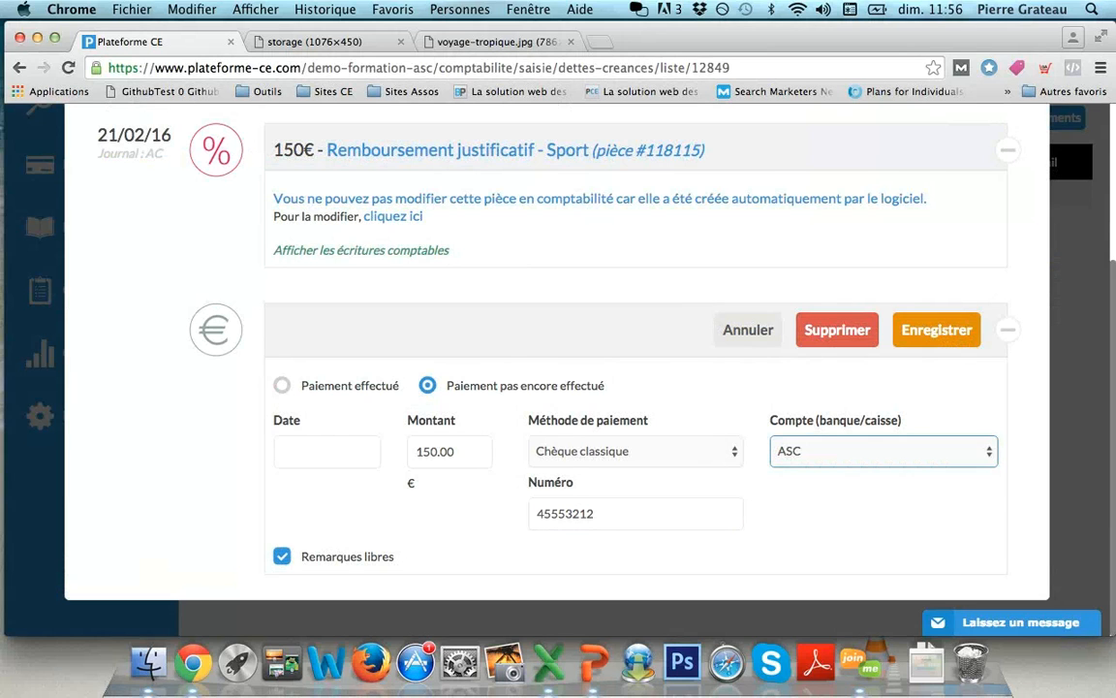
left_click(936, 330)
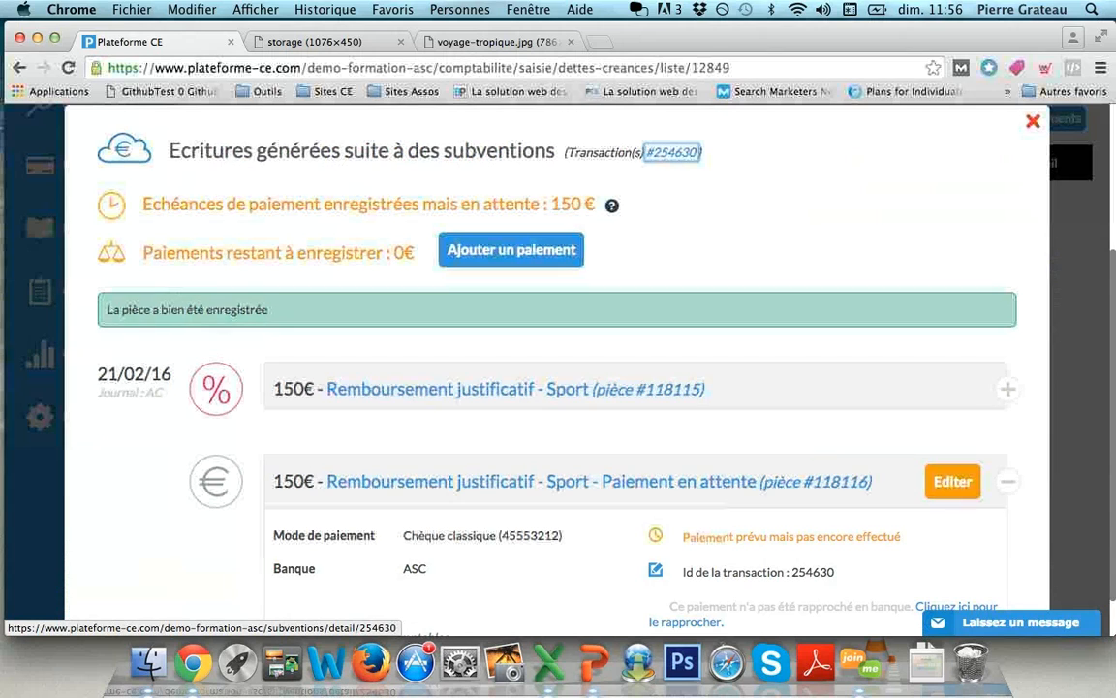
- Mark the payment as made on 21/02/2016 and save it
scroll(558, 387, "down", 2)
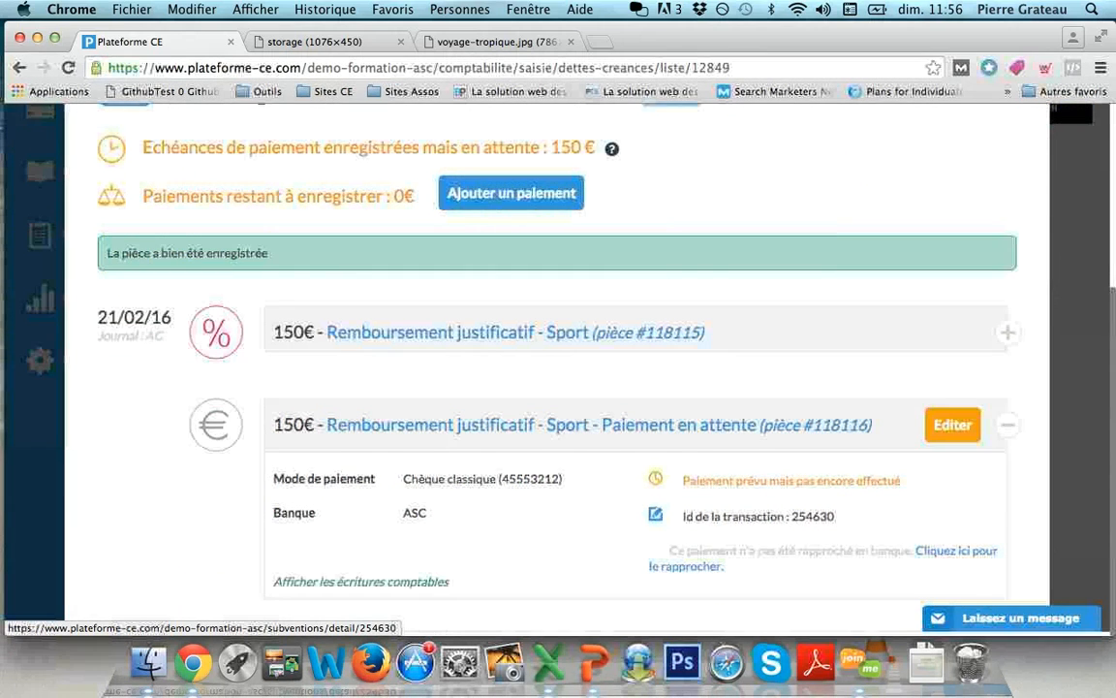
scroll(558, 387, "up", 1)
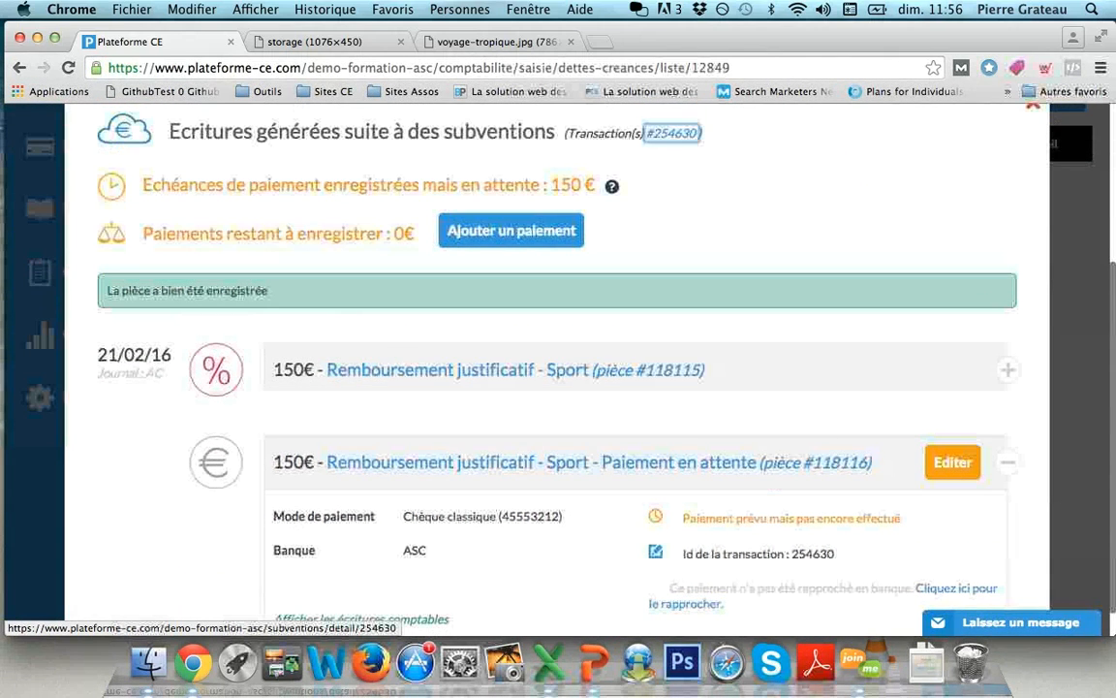
scroll(558, 388, "up", 1)
left_click(952, 464)
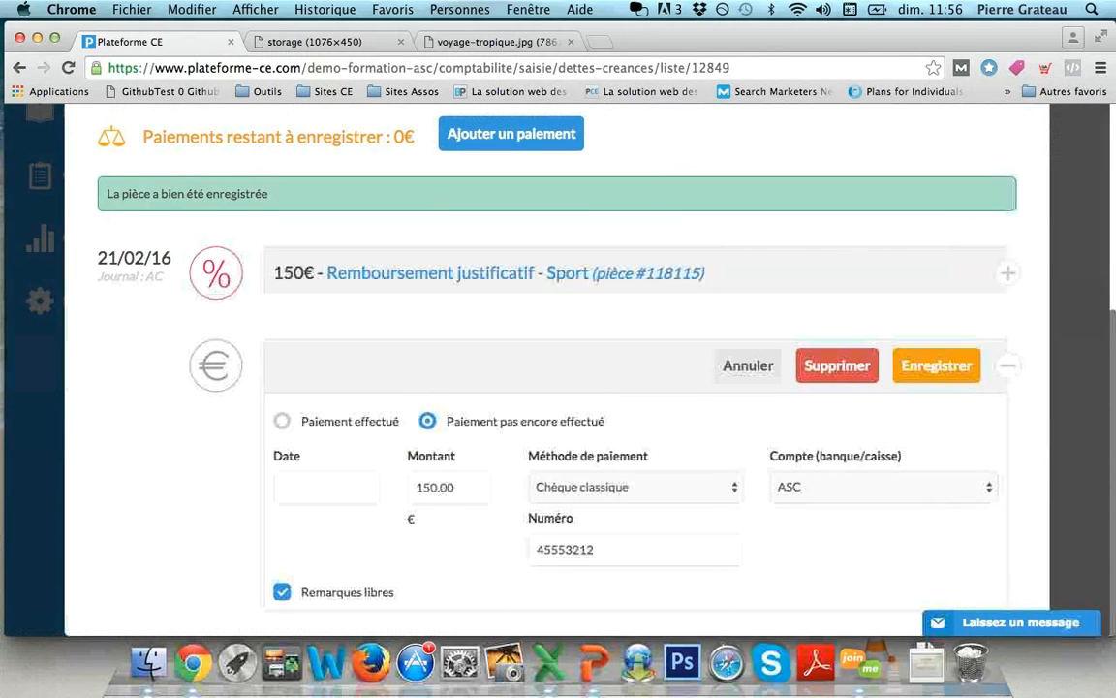
left_click(281, 420)
left_click(326, 487)
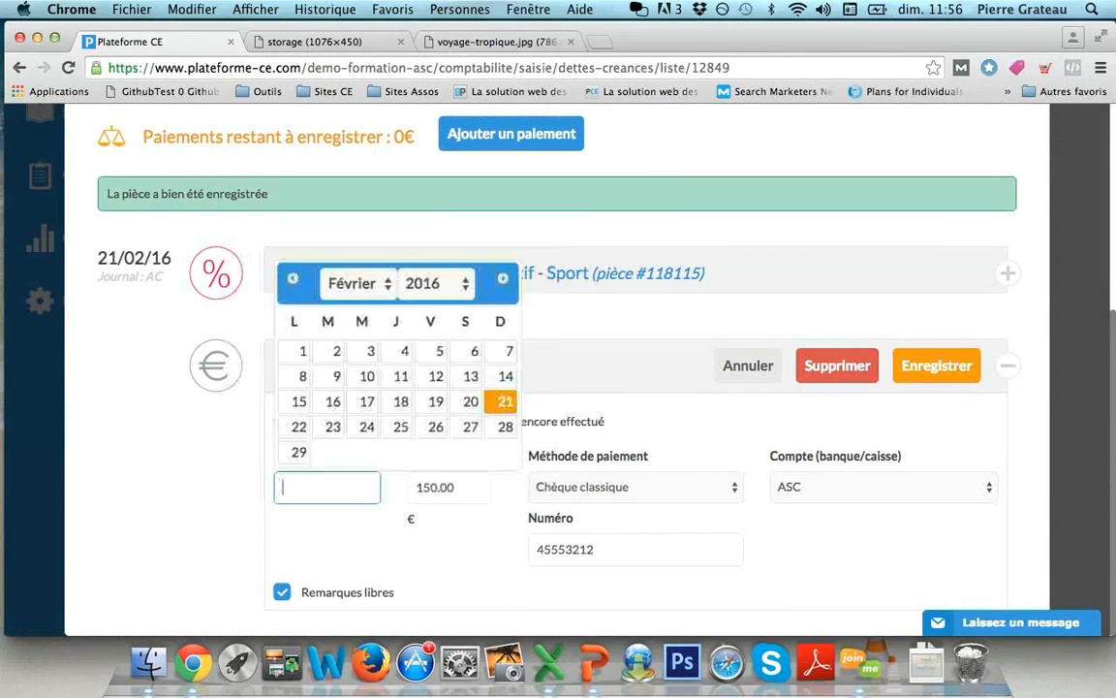
left_click(505, 401)
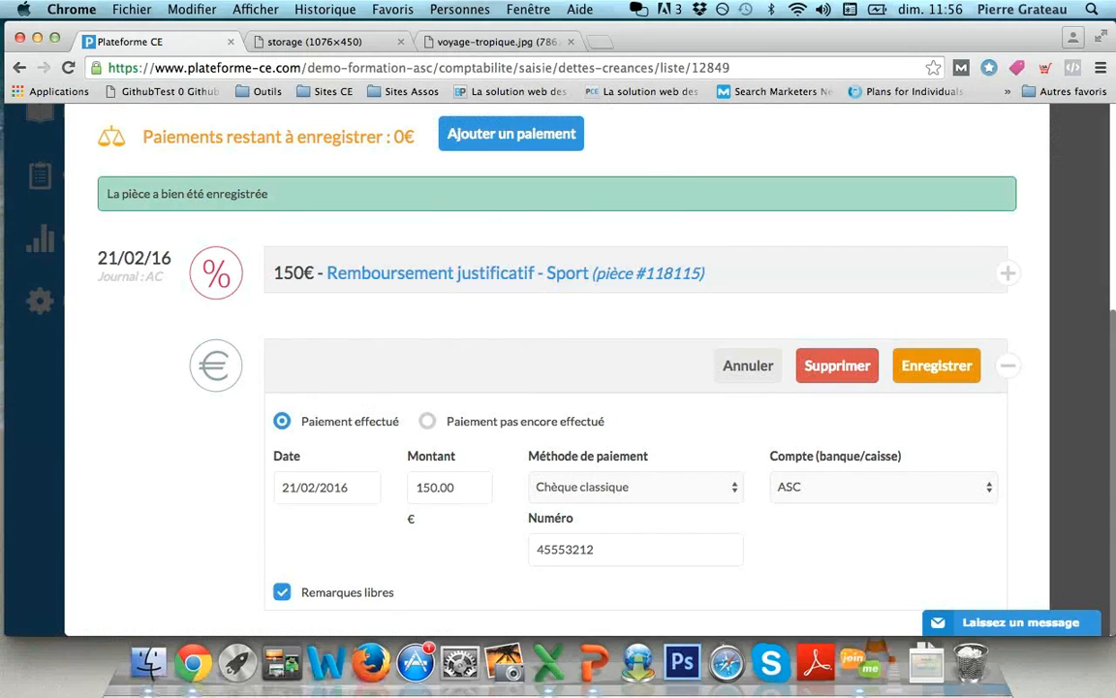
left_click(936, 365)
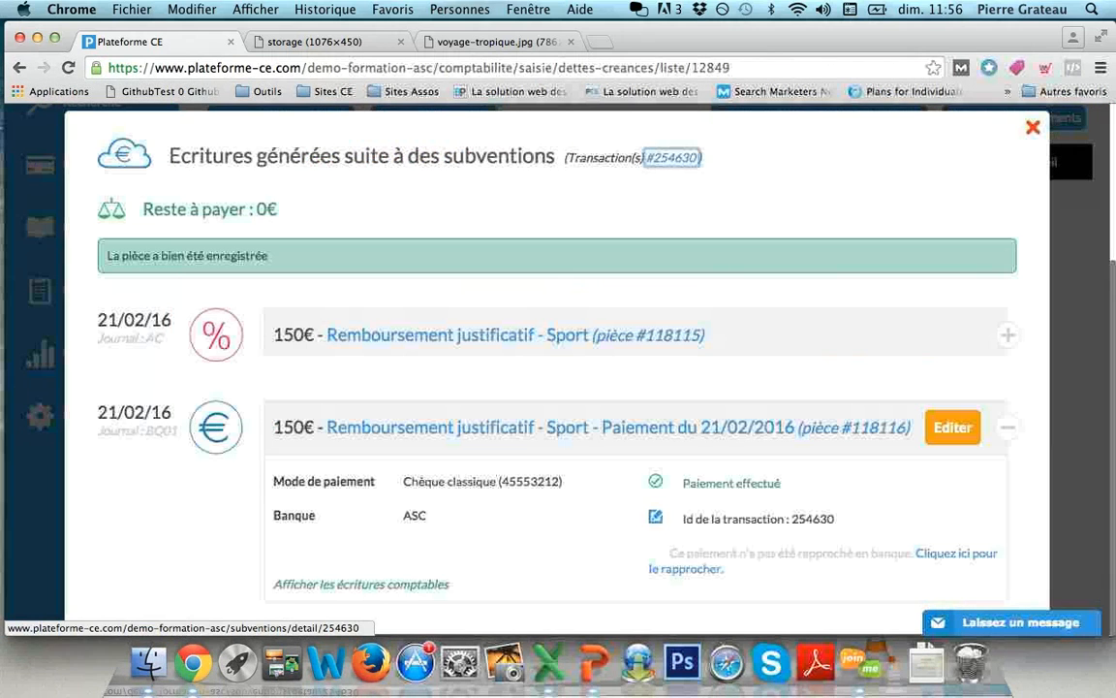
left_click(1033, 127)
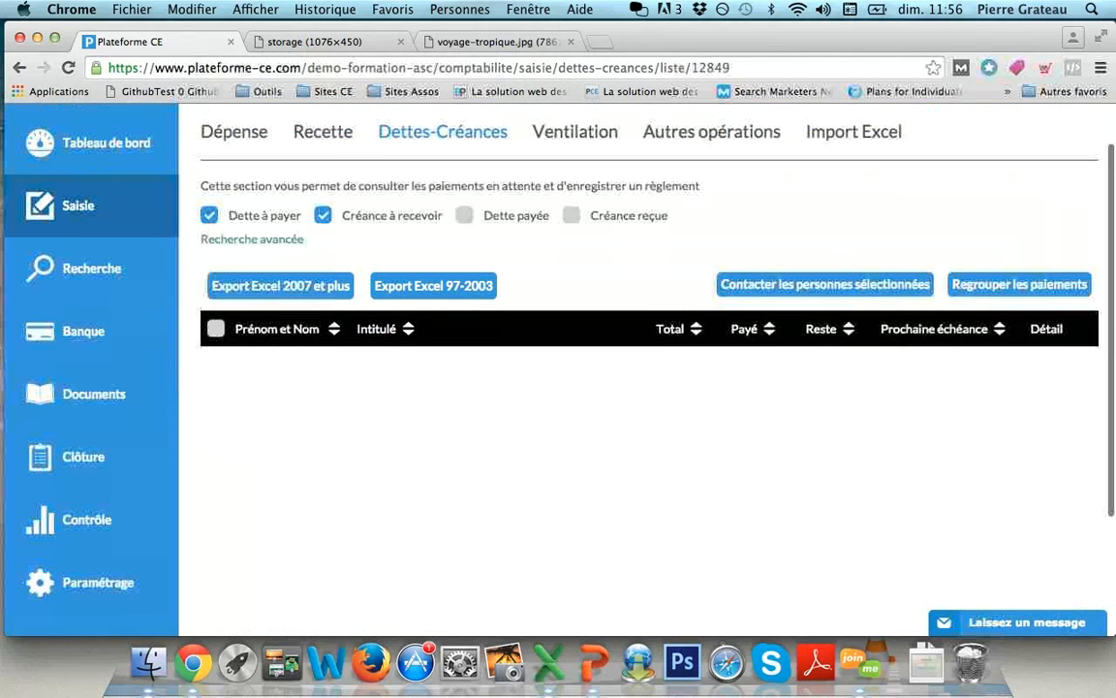
- Open the Subventions purchase receipts page, which has no pending requests, and start a manual entry
scroll(558, 369, "up", 2)
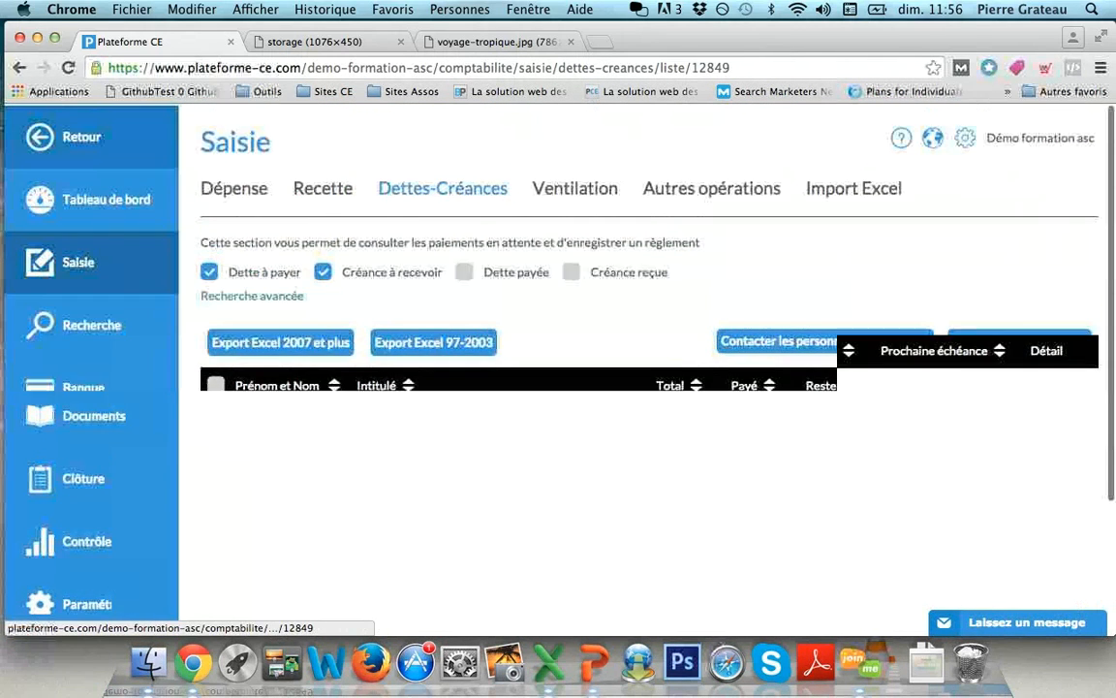
left_click(81, 137)
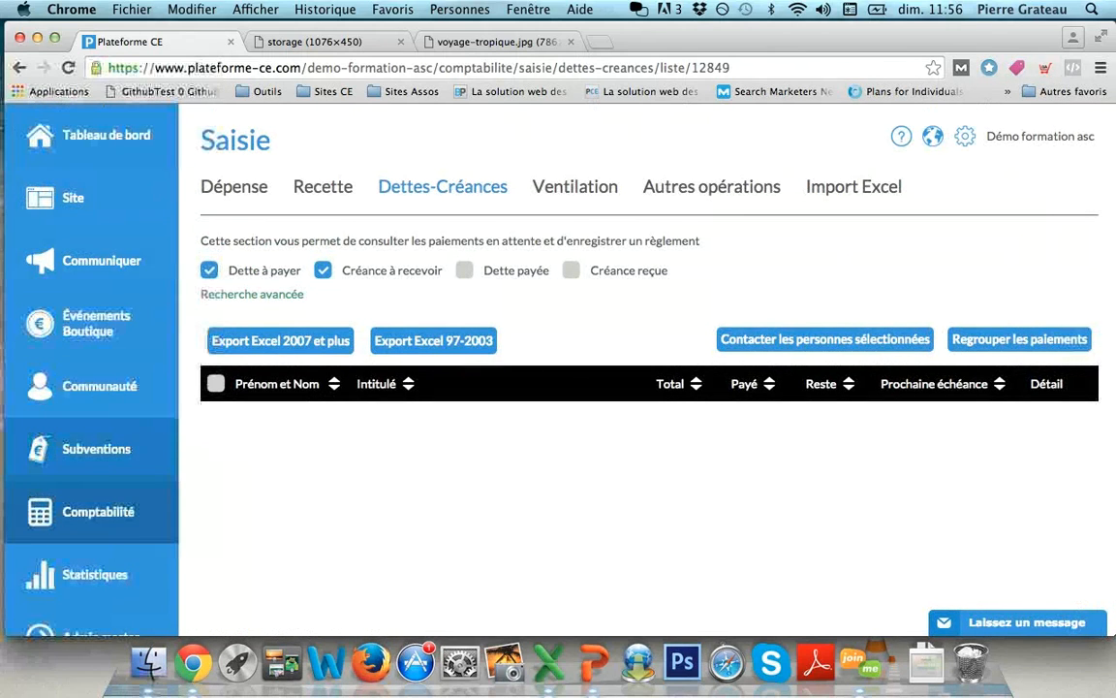
left_click(96, 448)
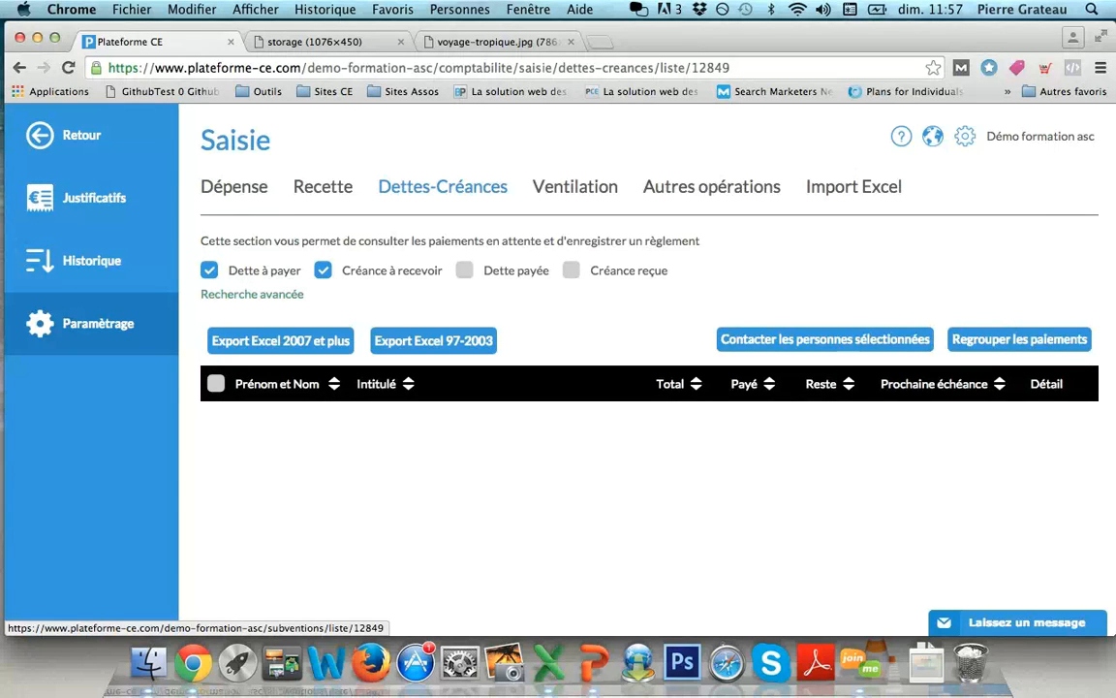
left_click(94, 197)
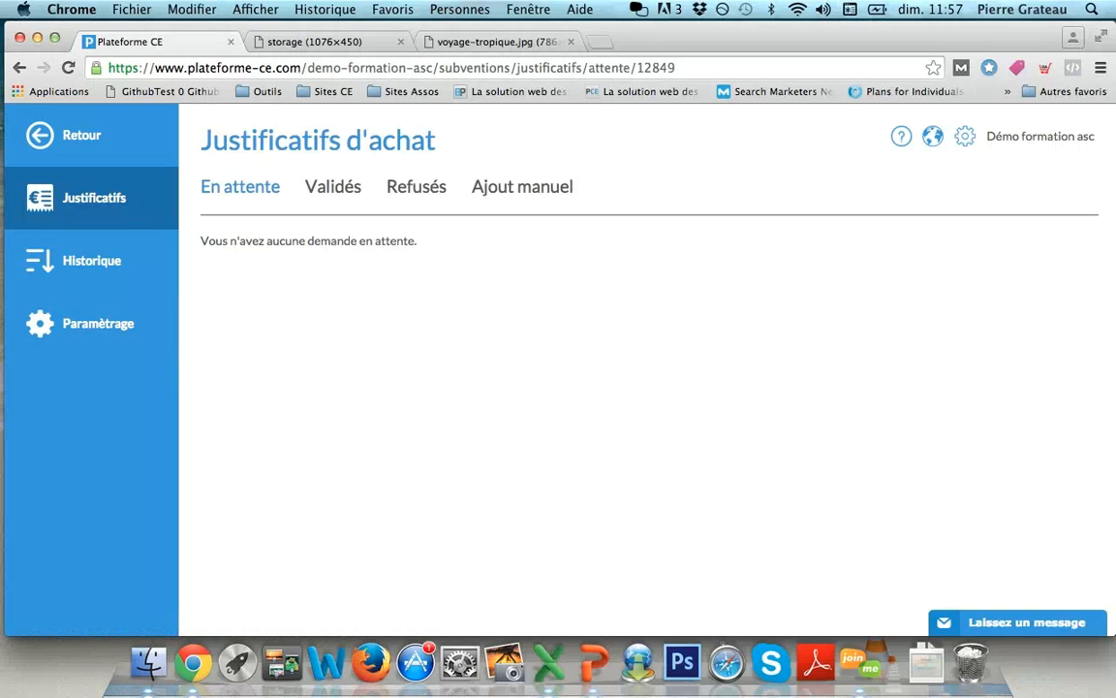
left_click(523, 186)
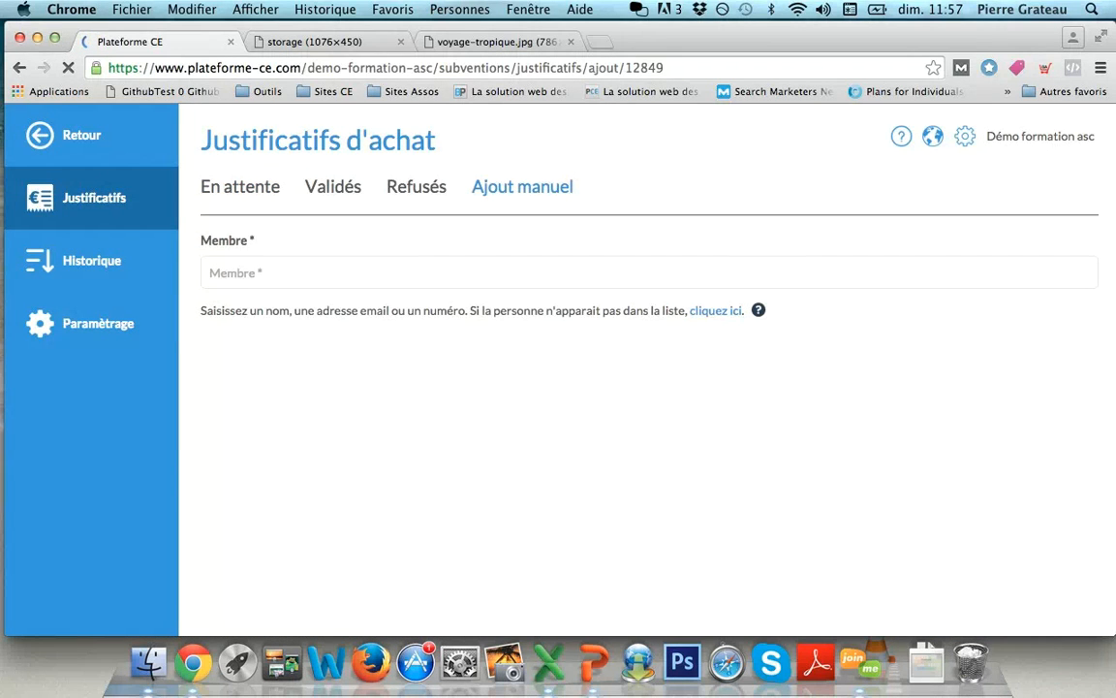
- Pick the member from the suggestions and choose the Sport subsidy
type("p")
key("Down")
key("Down")
key("Return")
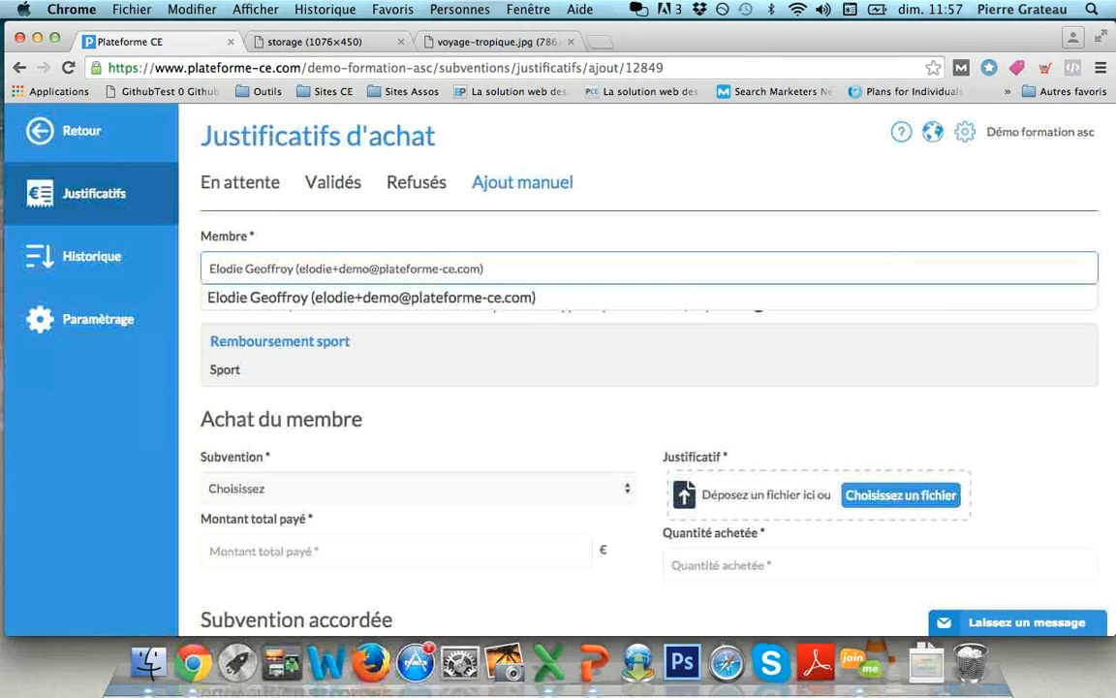
scroll(418, 388, "down", 3)
left_click(418, 341)
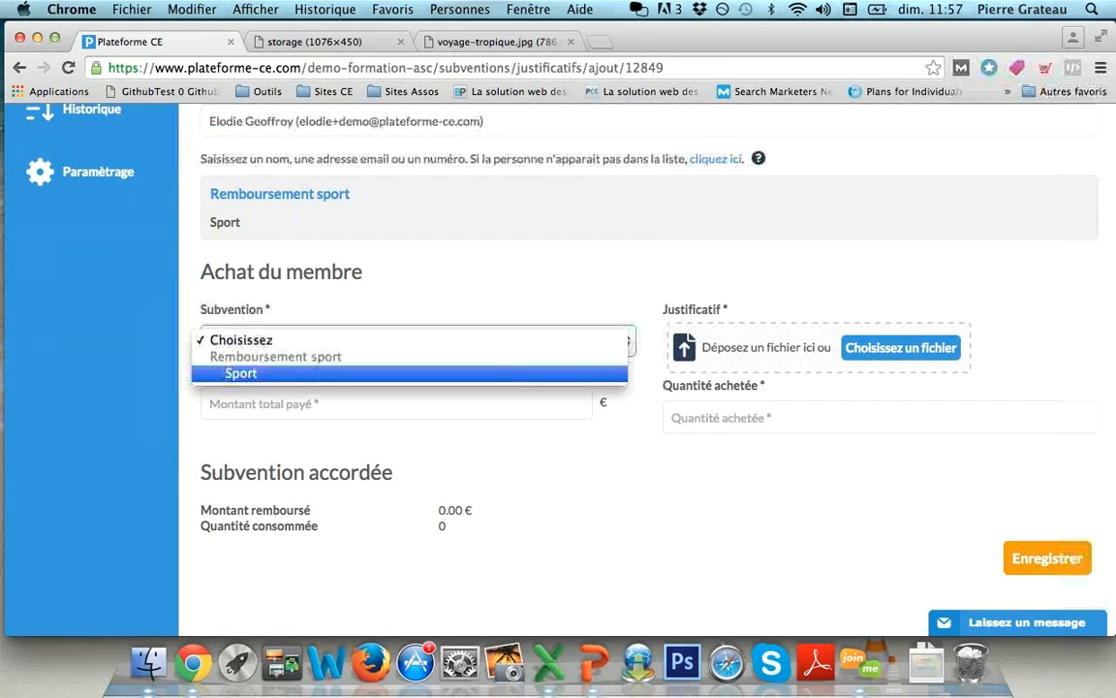
key("Return")
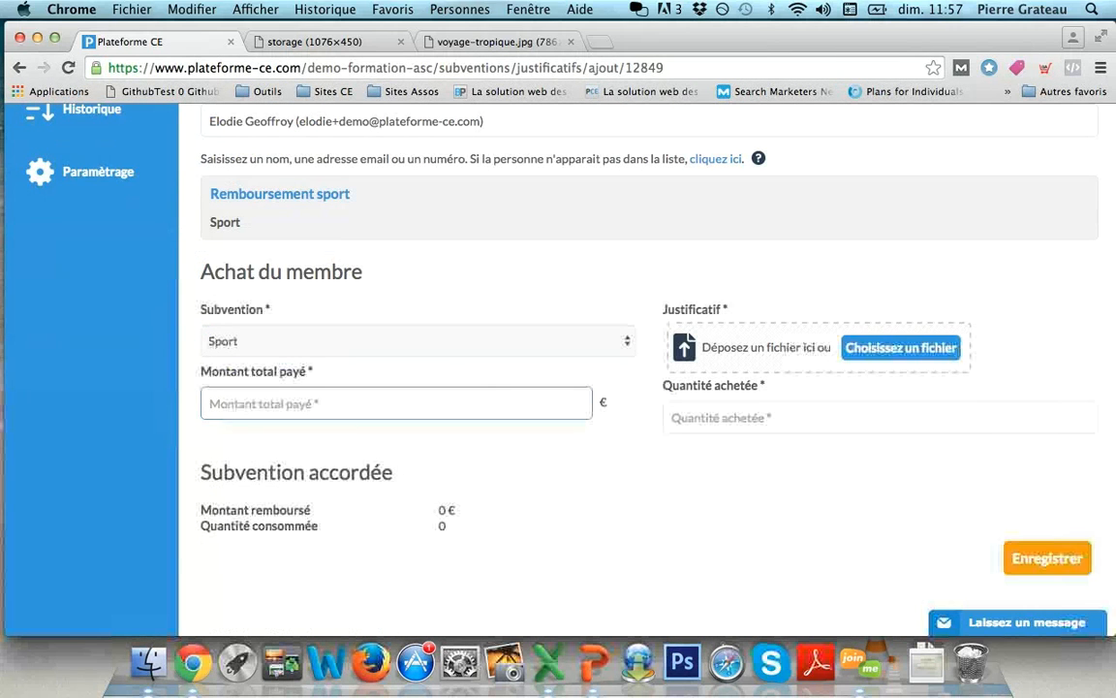
- Enter a 500 € total with quantity 1, attach Justificatif.png and save the receipt
type("500")
key("Tab")
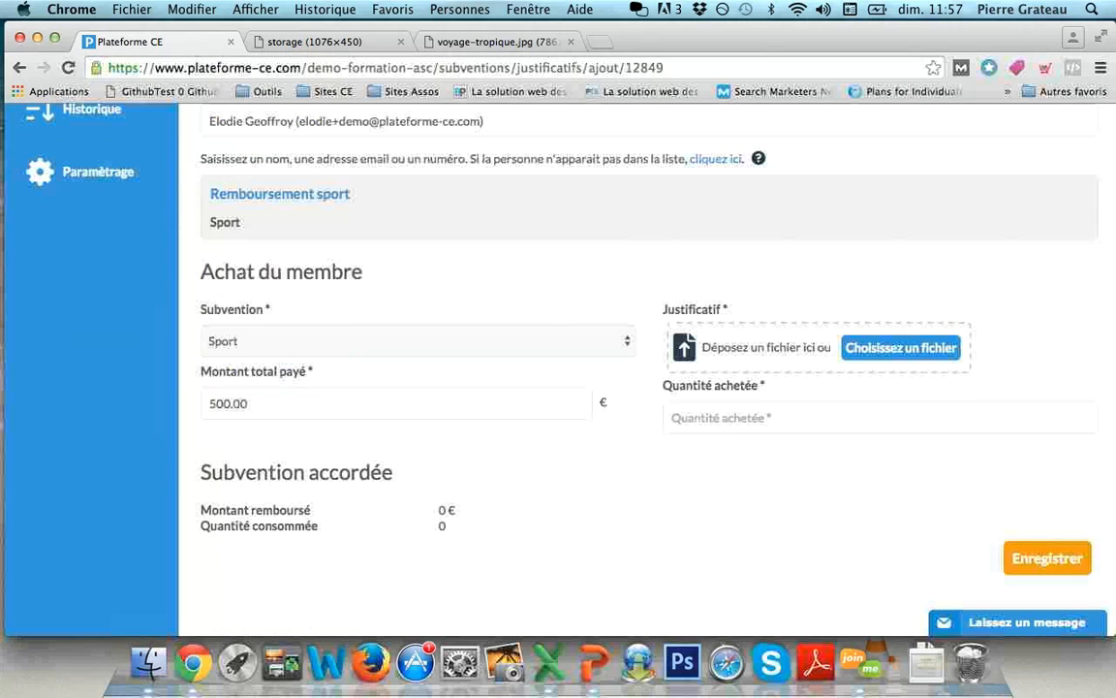
left_click(880, 418)
type("1")
key("Tab")
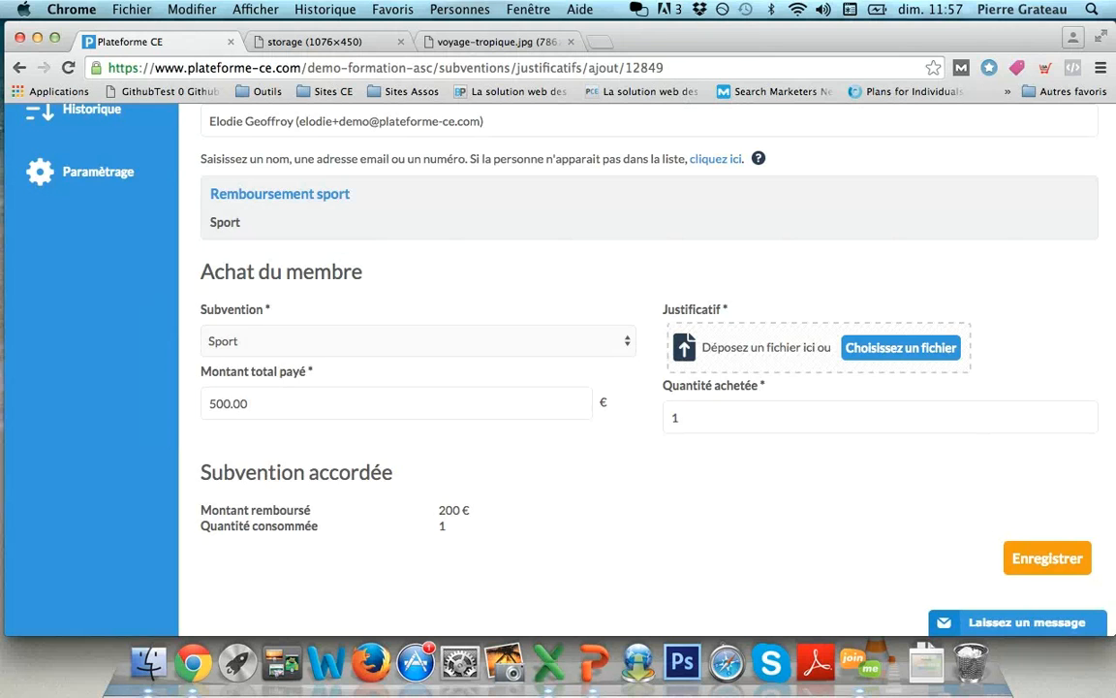
left_click(901, 348)
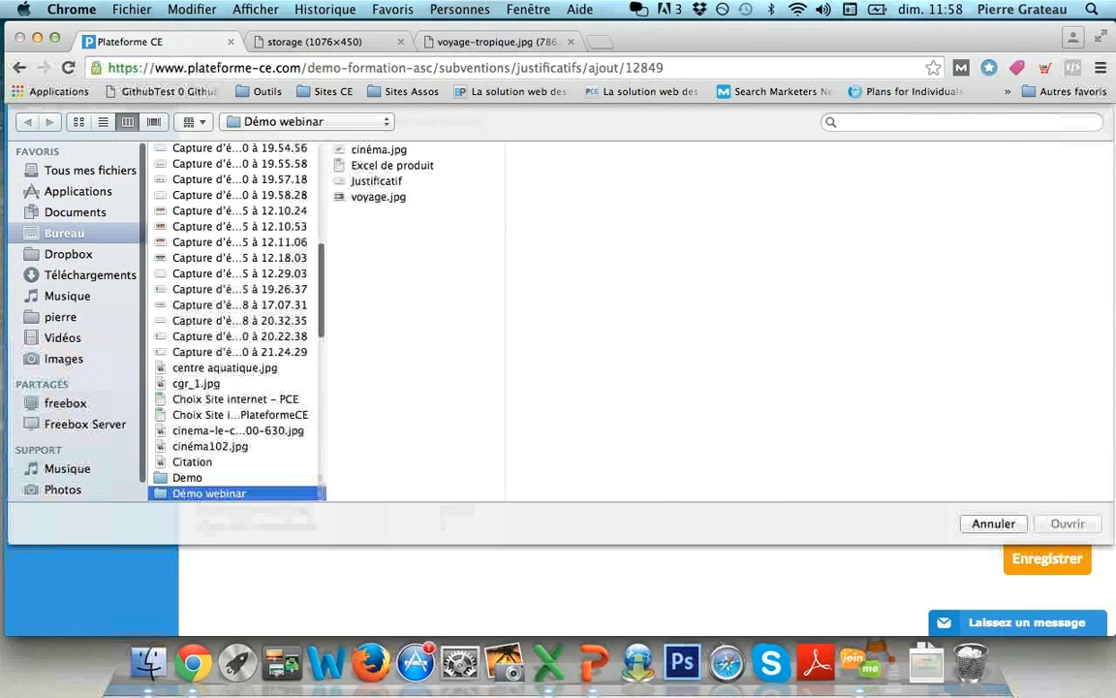
double_click(377, 181)
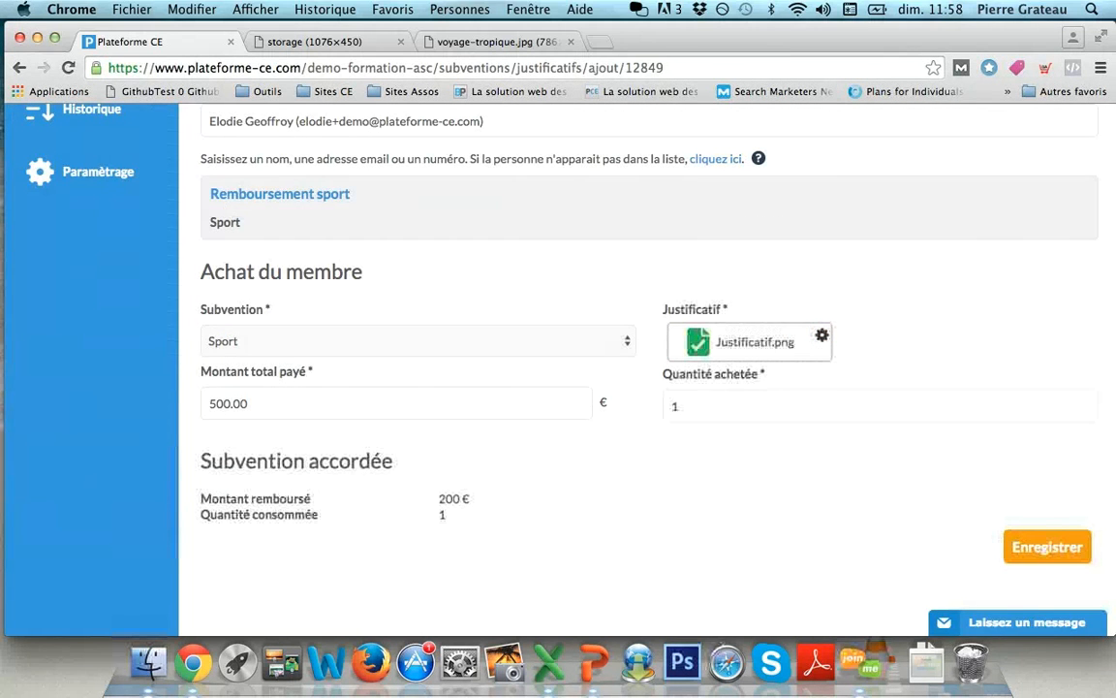
left_click(1048, 546)
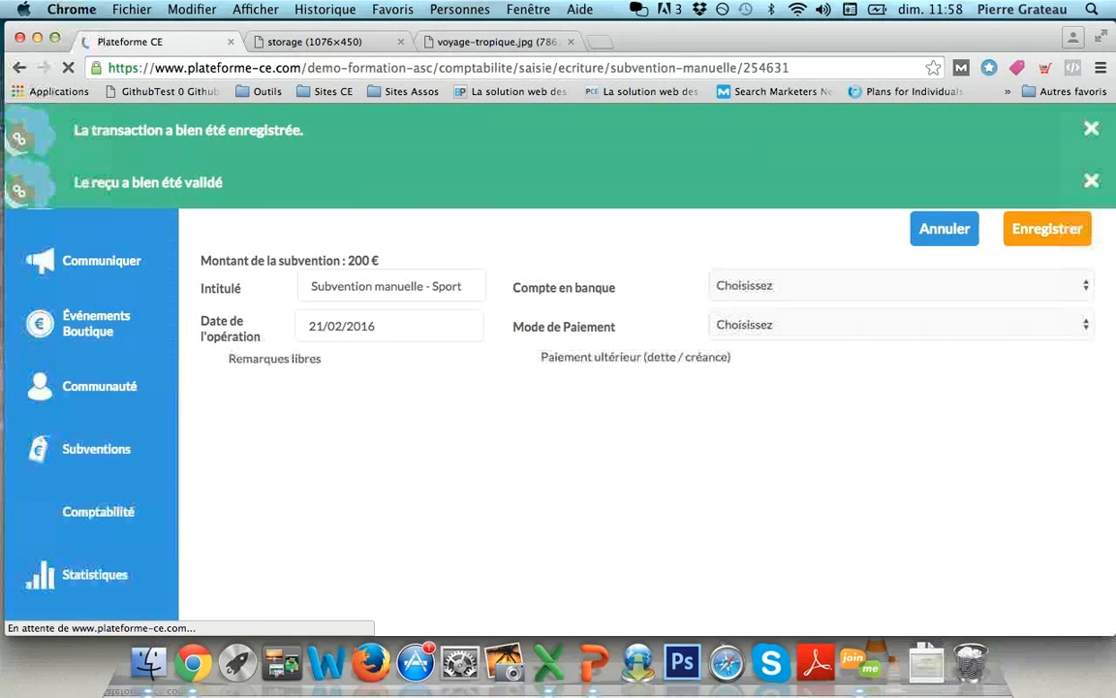
- Book the 200 € accounting entry from the ASC account, paid in Espèces
left_click(901, 285)
left_click(901, 301)
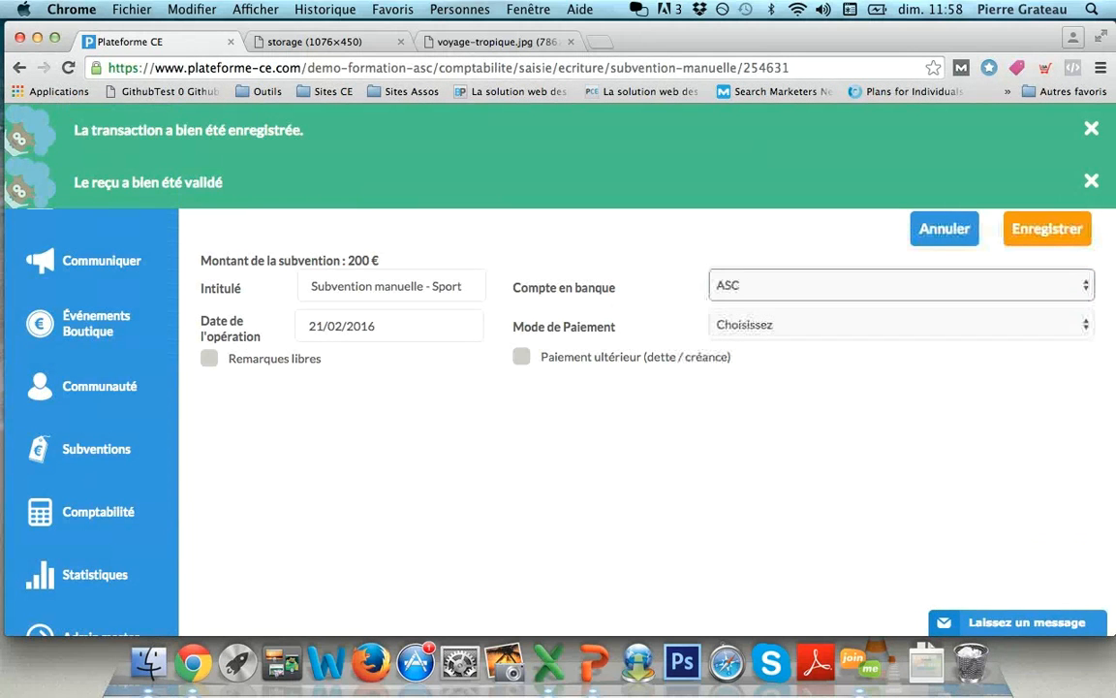
left_click(901, 324)
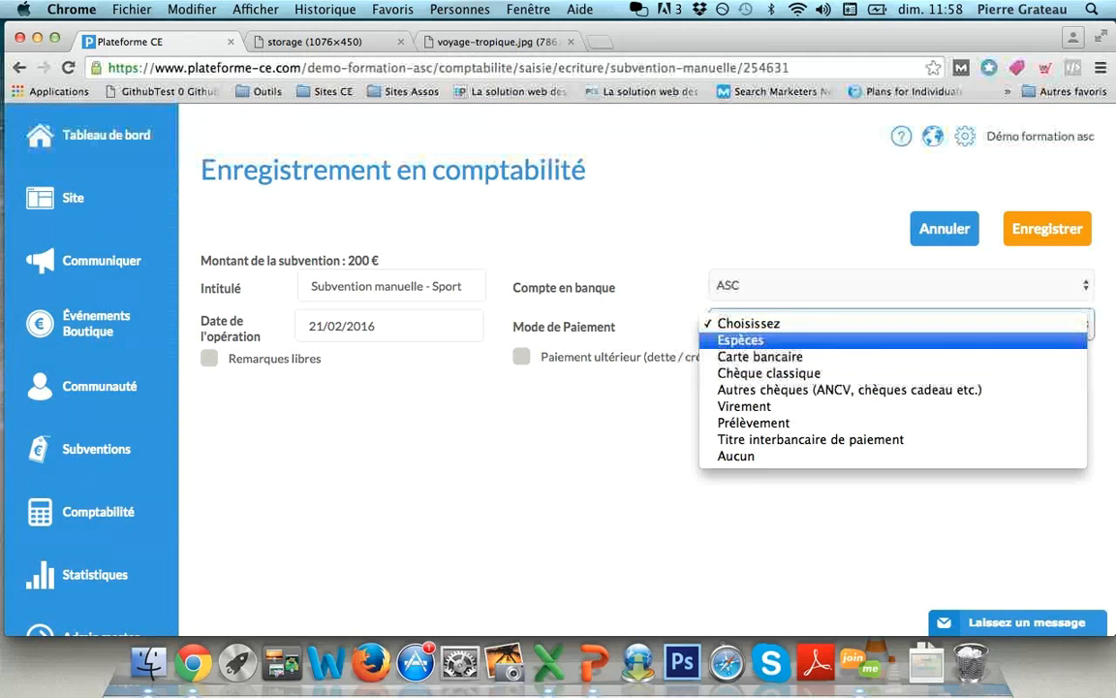
left_click(901, 340)
left_click(1047, 229)
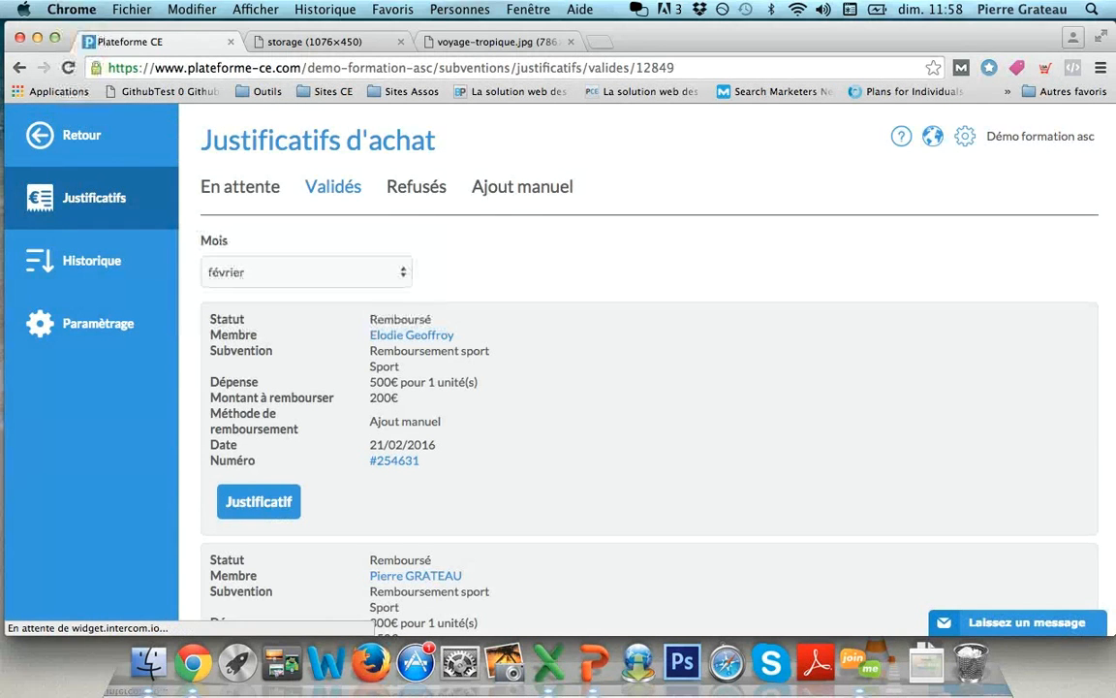
- Review the two Remboursé Sport receipts, including the 150 € cheque reimbursement, then open Paramètrage
scroll(558, 368, "down", 2)
scroll(558, 368, "down", 4)
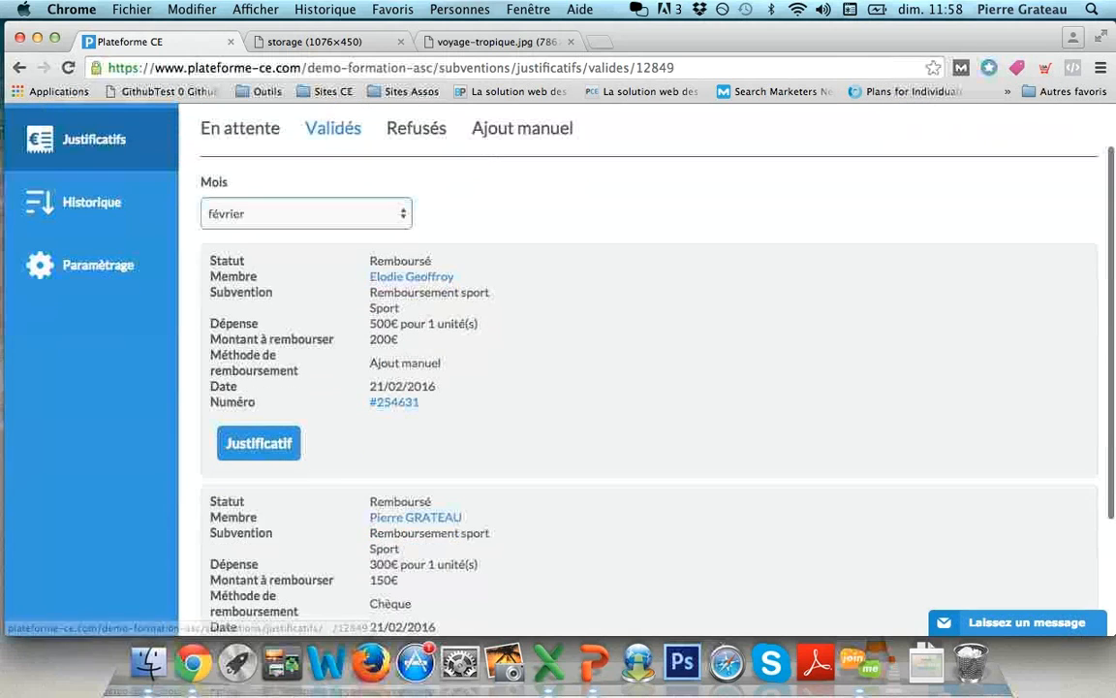
scroll(558, 368, "down", 1)
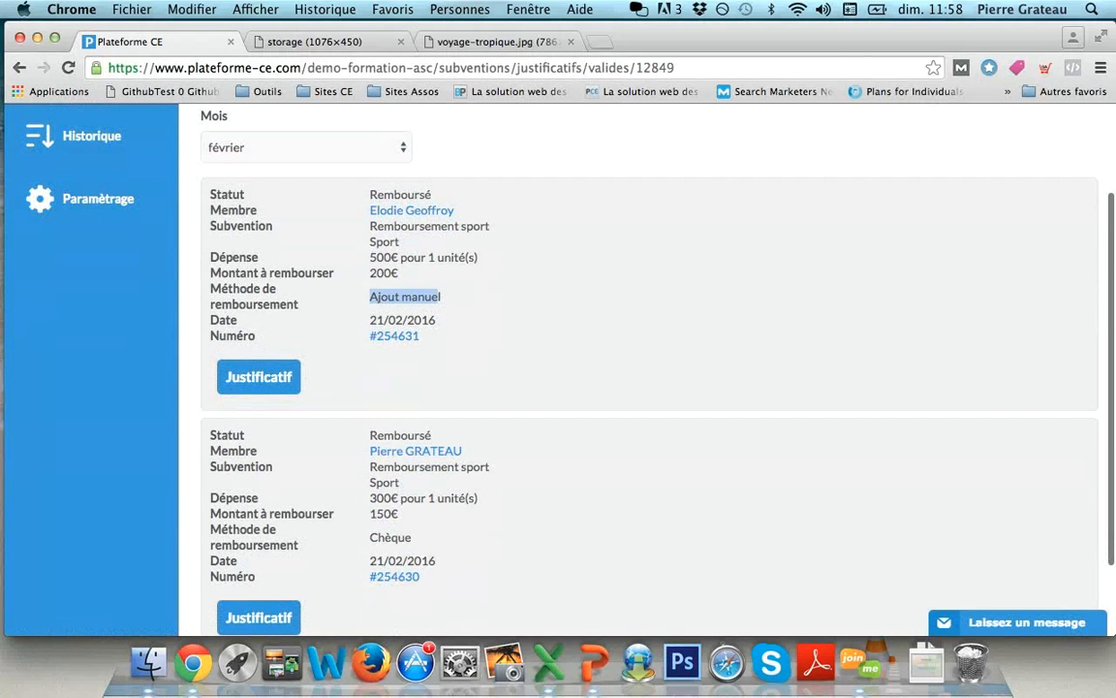
scroll(639, 368, "down", 5)
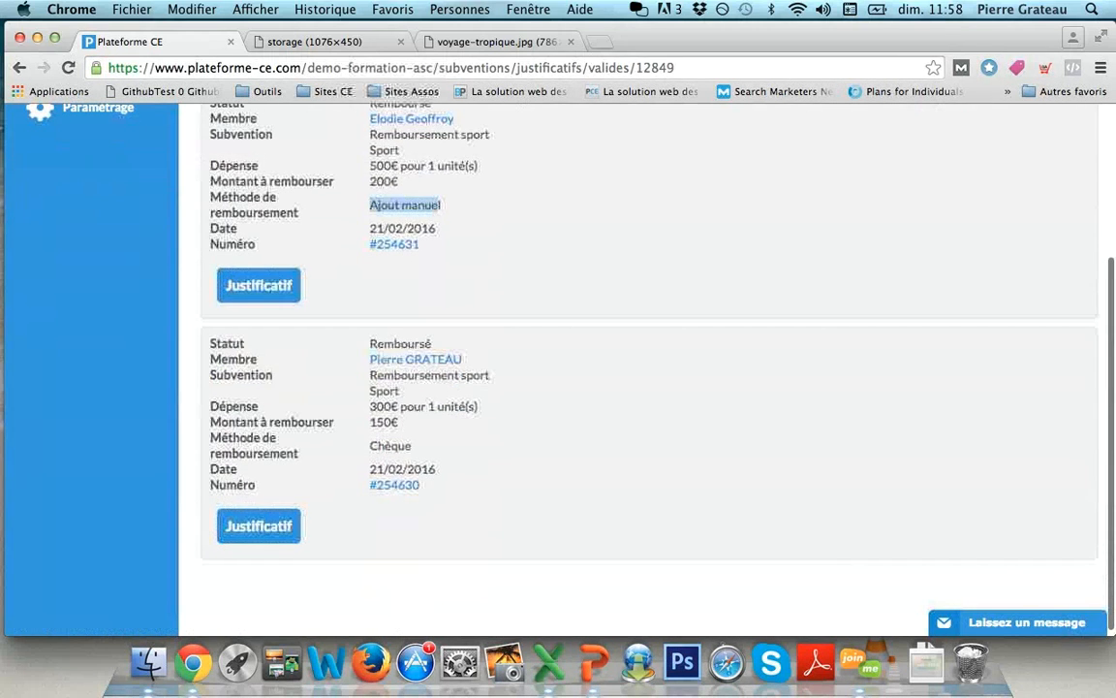
mouse_move(372, 422)
left_mouse_down()
mouse_move(366, 372)
mouse_move(378, 446)
left_mouse_up()
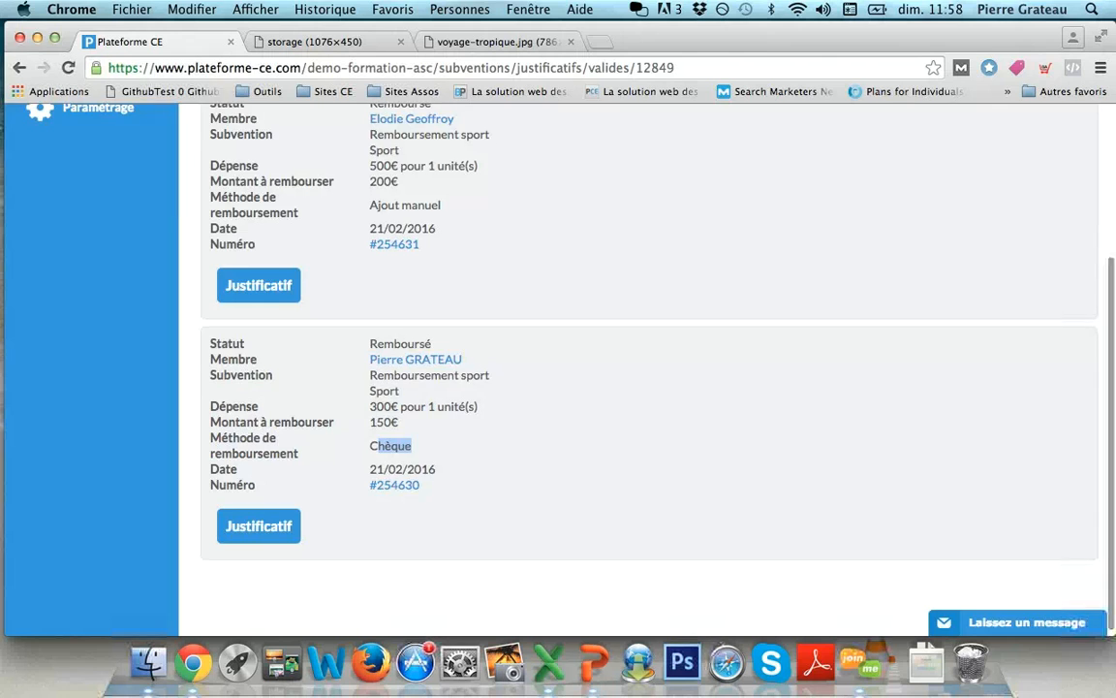
scroll(591, 368, "up", 10)
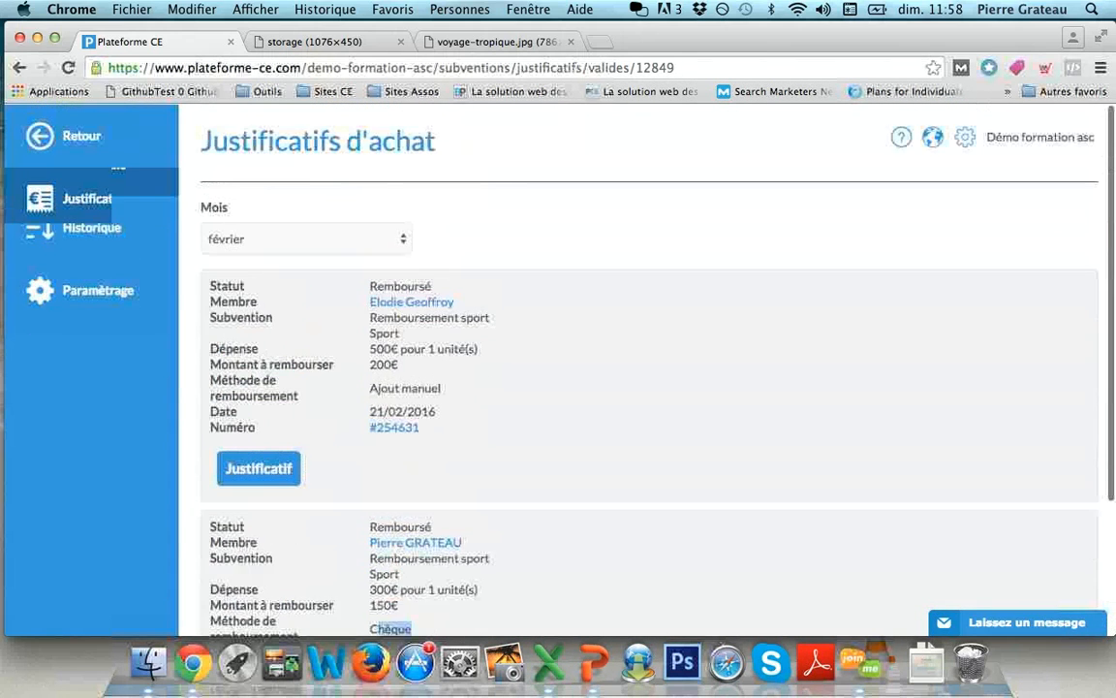
scroll(591, 368, "up", 2)
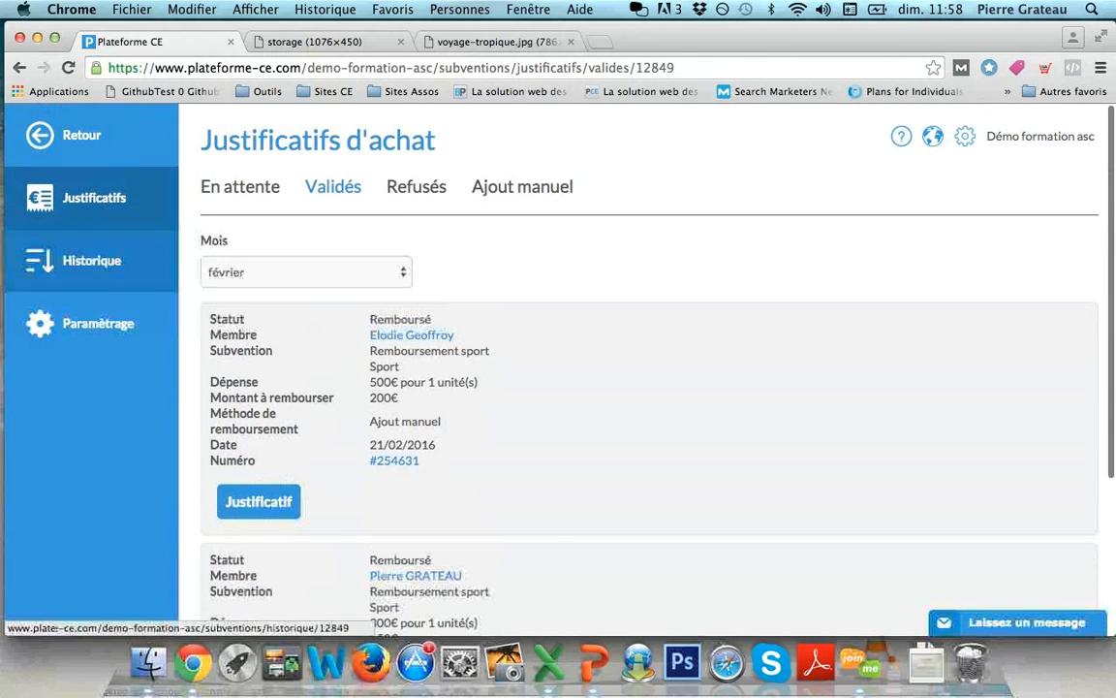
left_click(97, 322)
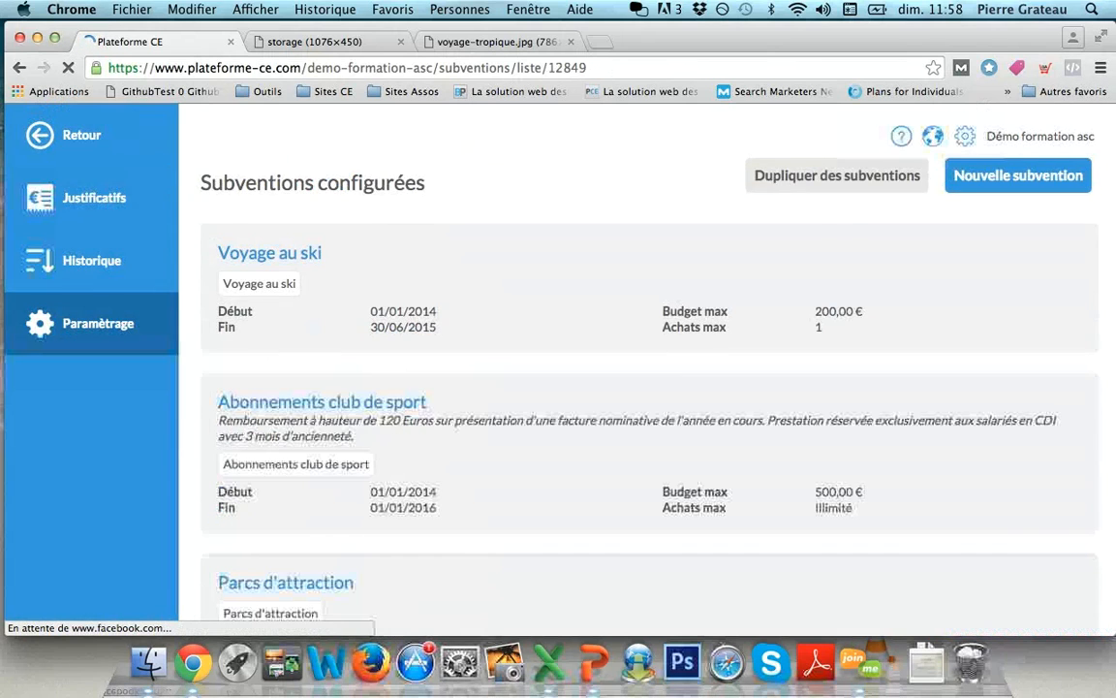
- Duplicate the last subsidy in the configured subsidies list
scroll(649, 368, "down", 15)
scroll(649, 368, "up", 12)
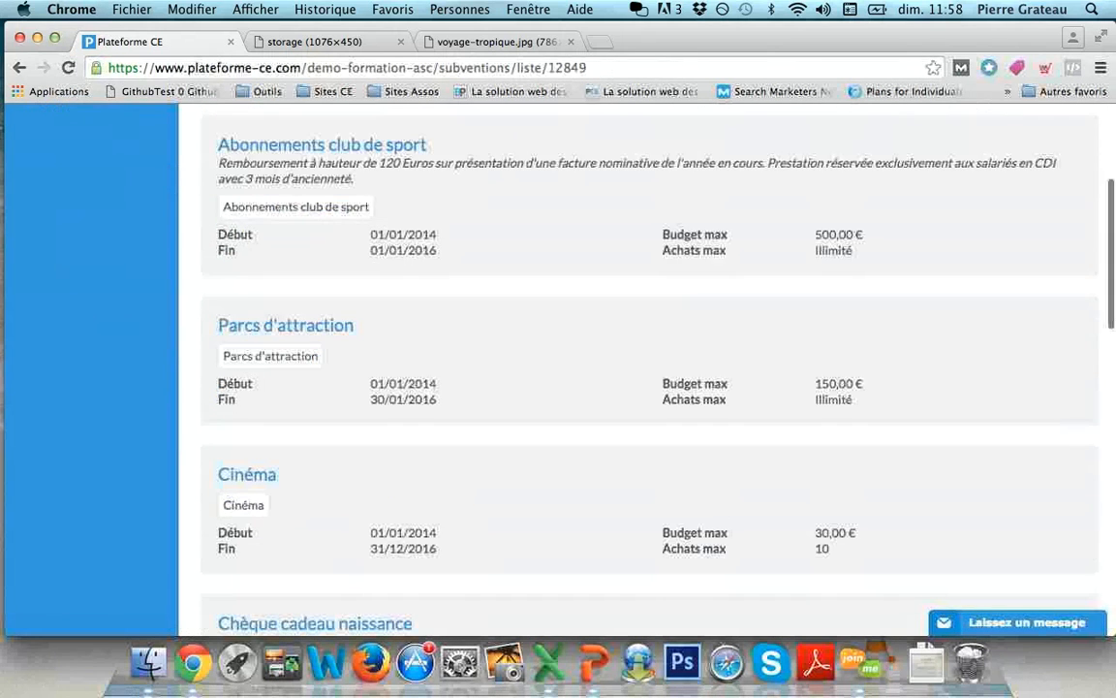
scroll(649, 368, "up", 5)
left_click(837, 175)
scroll(650, 368, "down", 15)
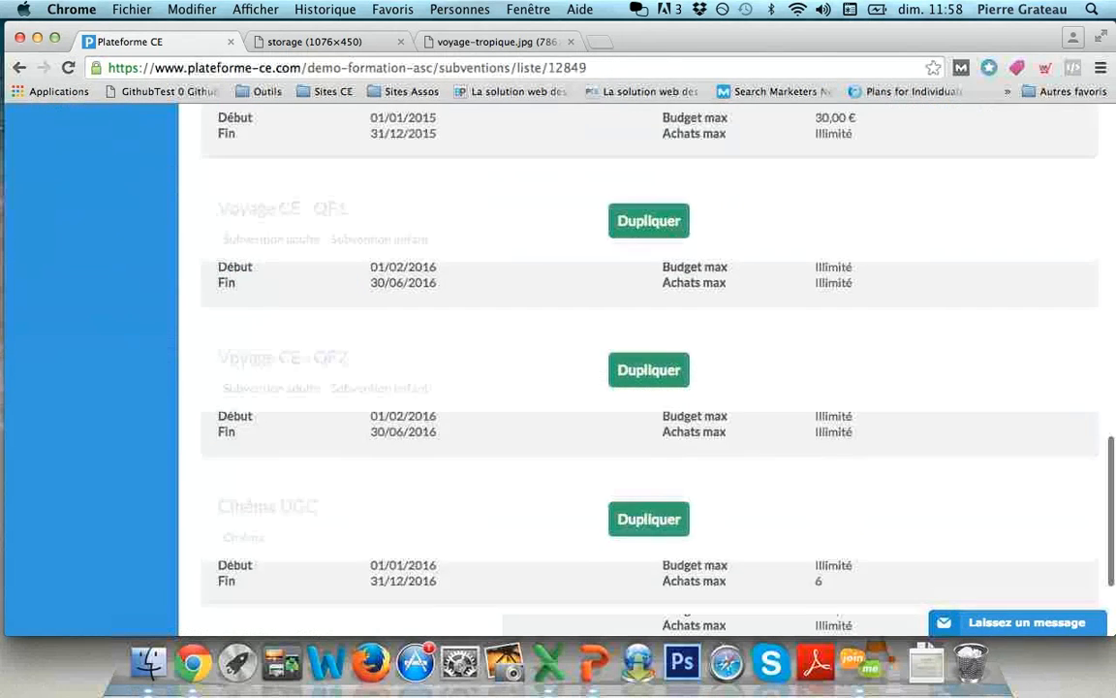
scroll(649, 388, "down", 3)
left_click(649, 503)
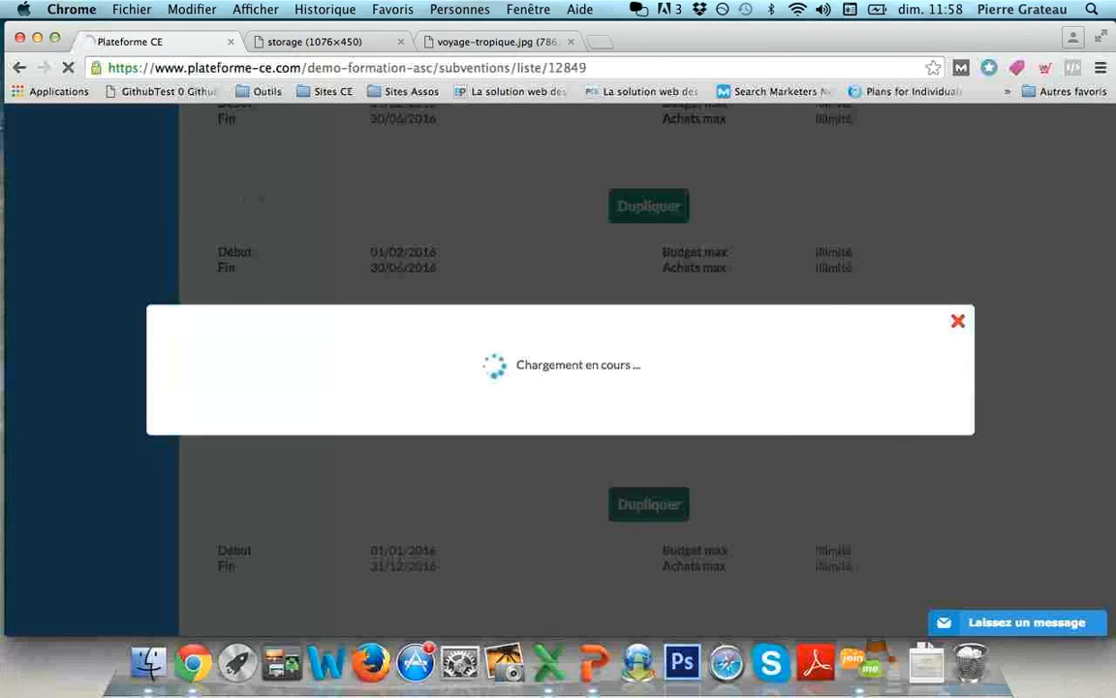
- Set the copy's Budget alloué par membre to 200 and save it
scroll(552, 414, "down", 5)
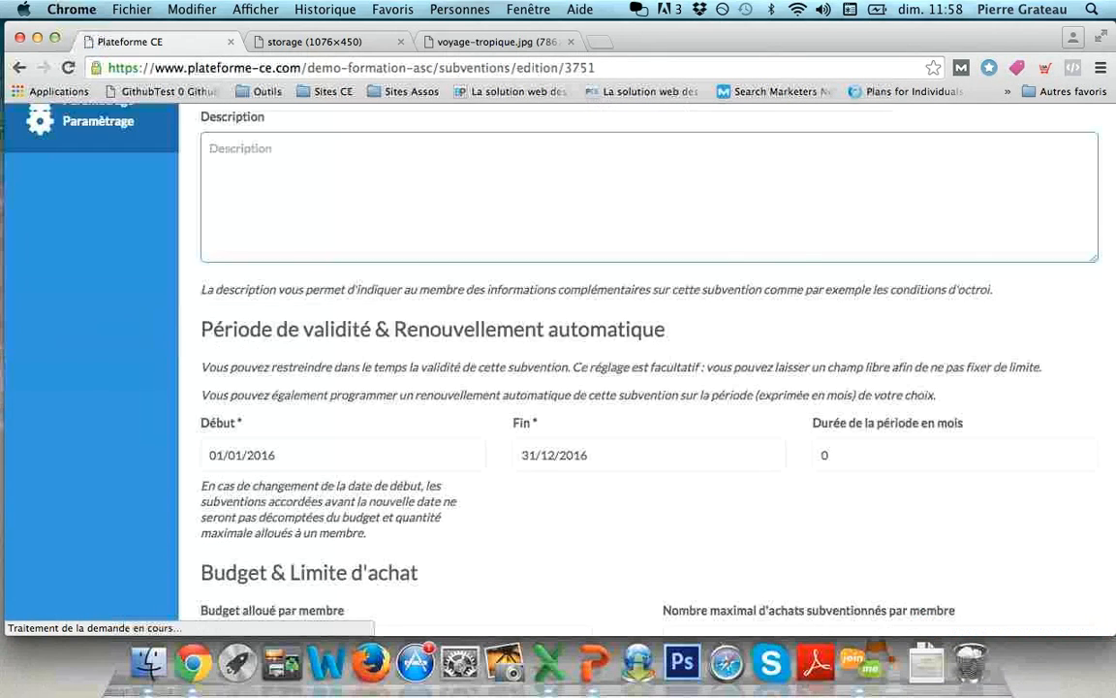
scroll(639, 368, "down", 10)
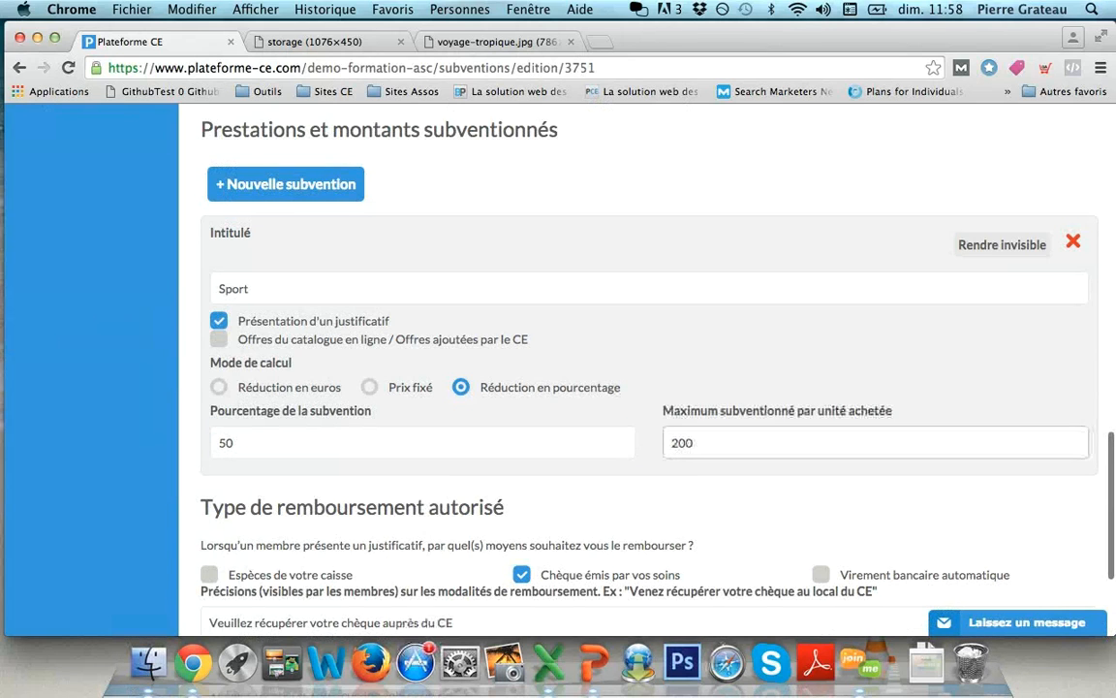
scroll(640, 387, "up", 5)
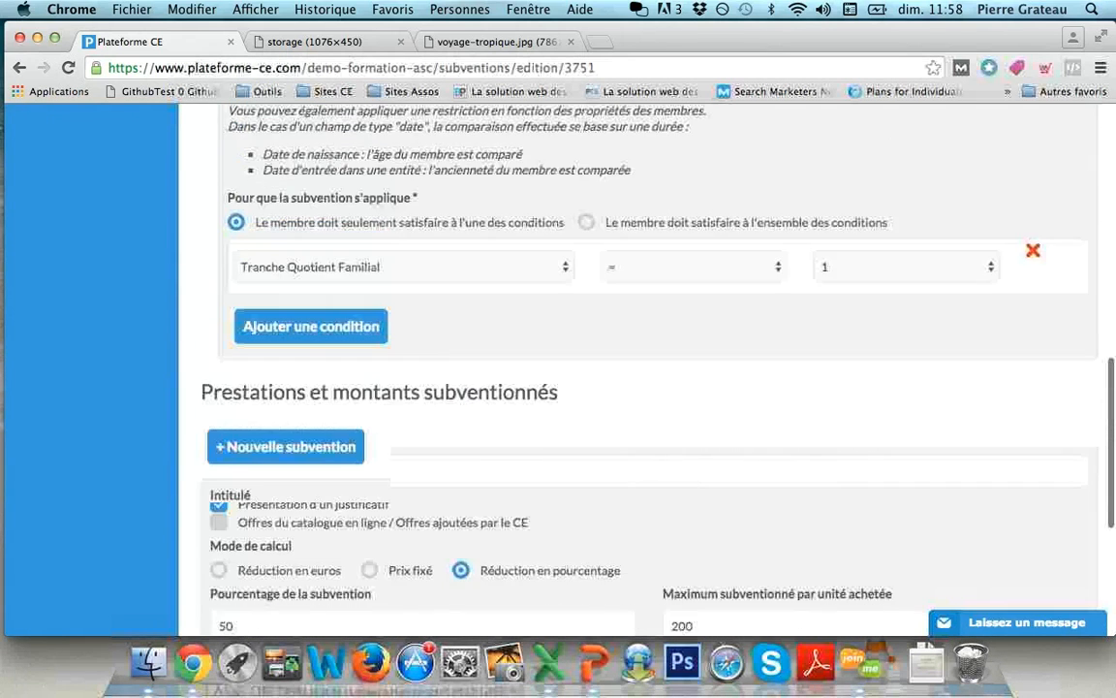
scroll(639, 387, "up", 12)
scroll(639, 388, "down", 3)
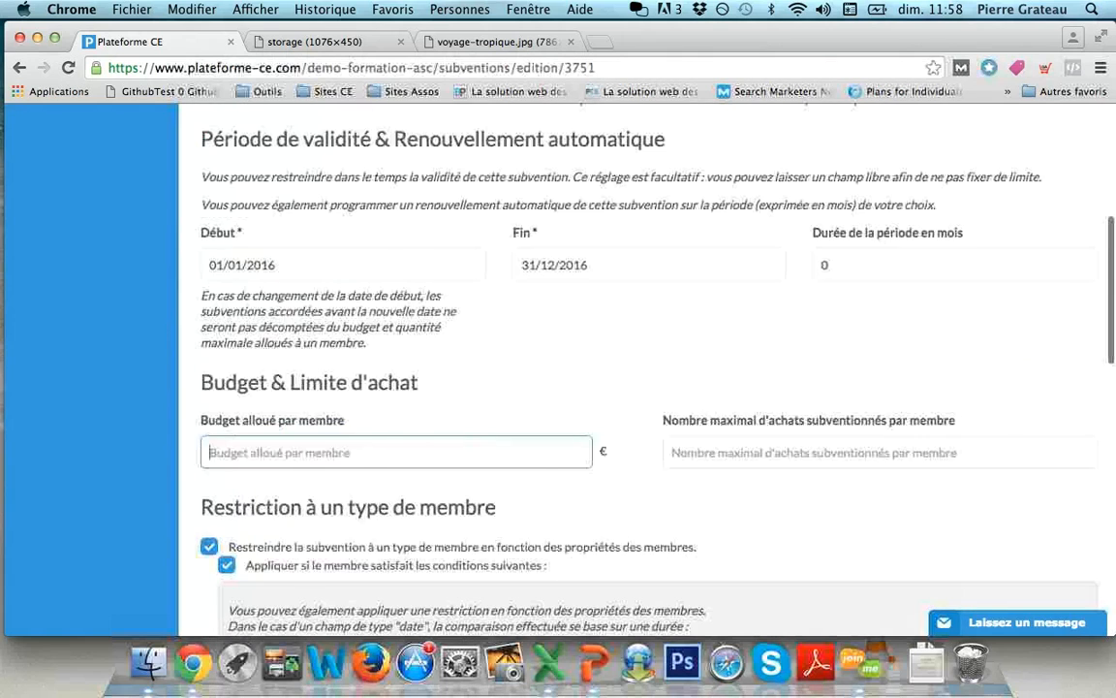
scroll(639, 387, "down", 2)
type("200")
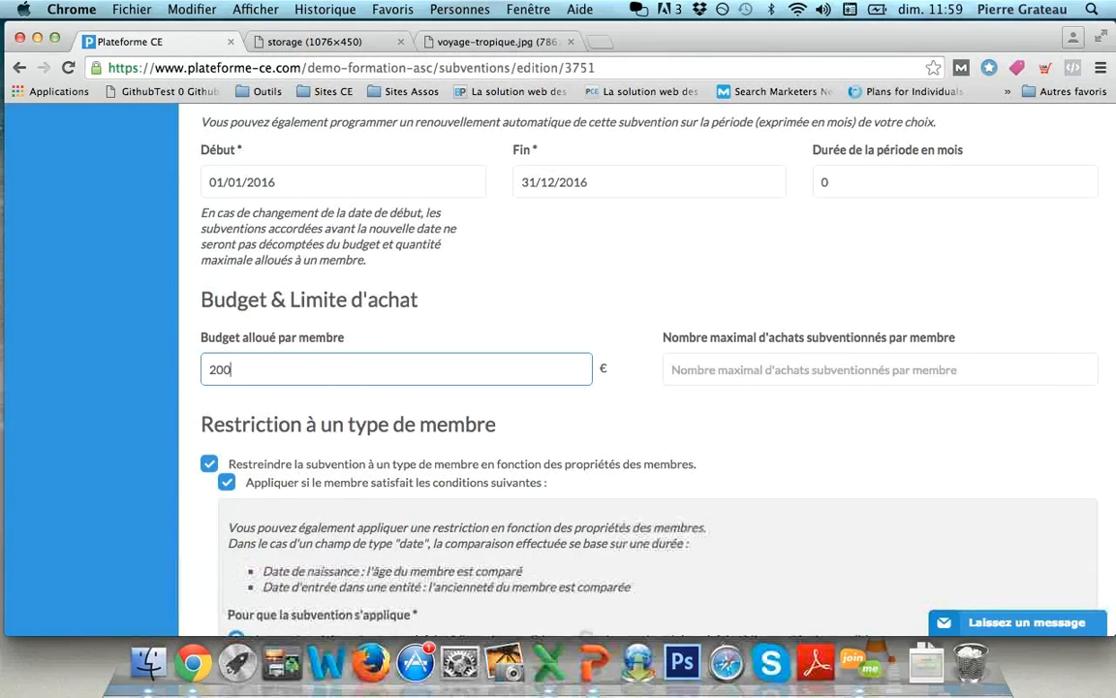
scroll(639, 387, "down", 20)
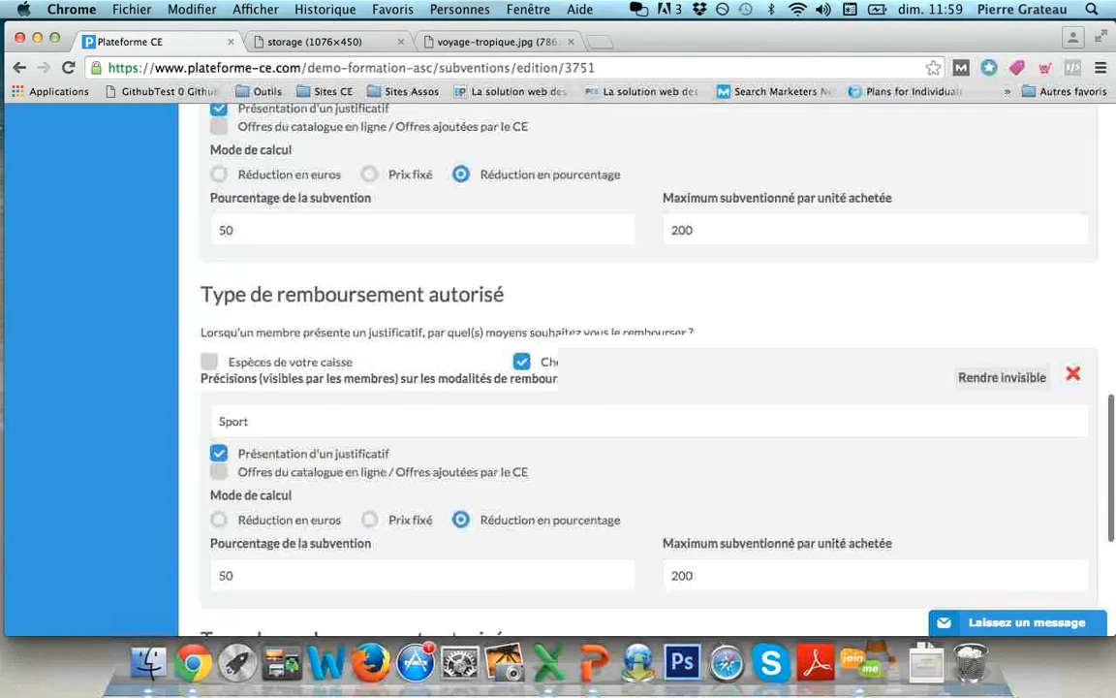
left_click(1046, 555)
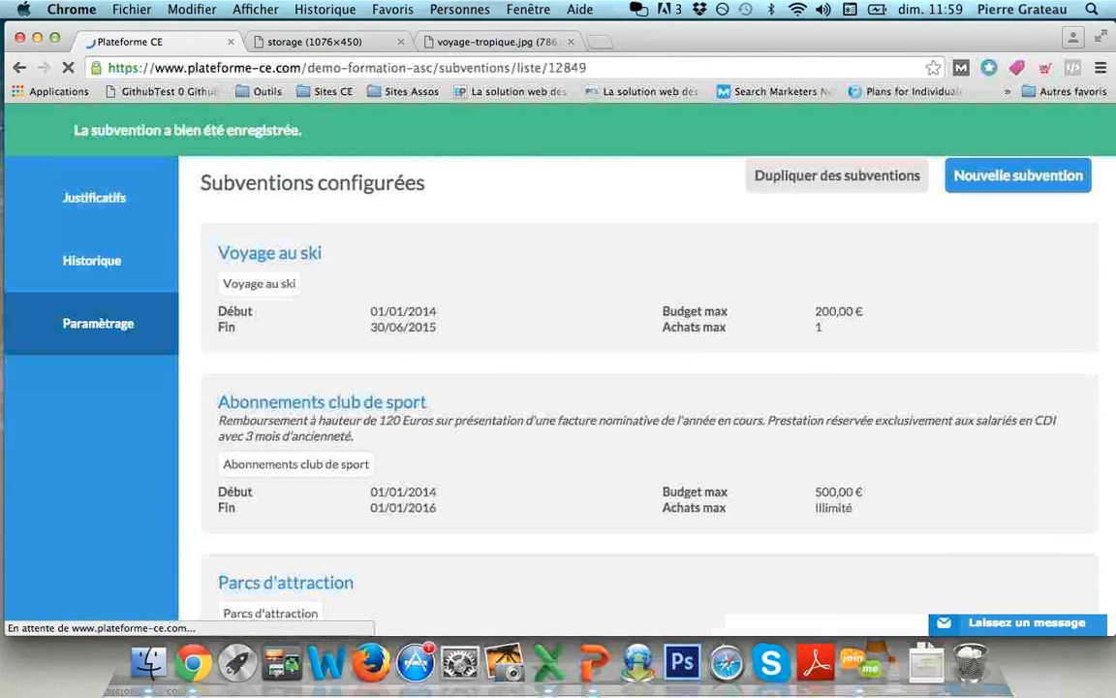
- Start a manual receipt entry on Justificatifs and choose a member by name
left_click(1091, 128)
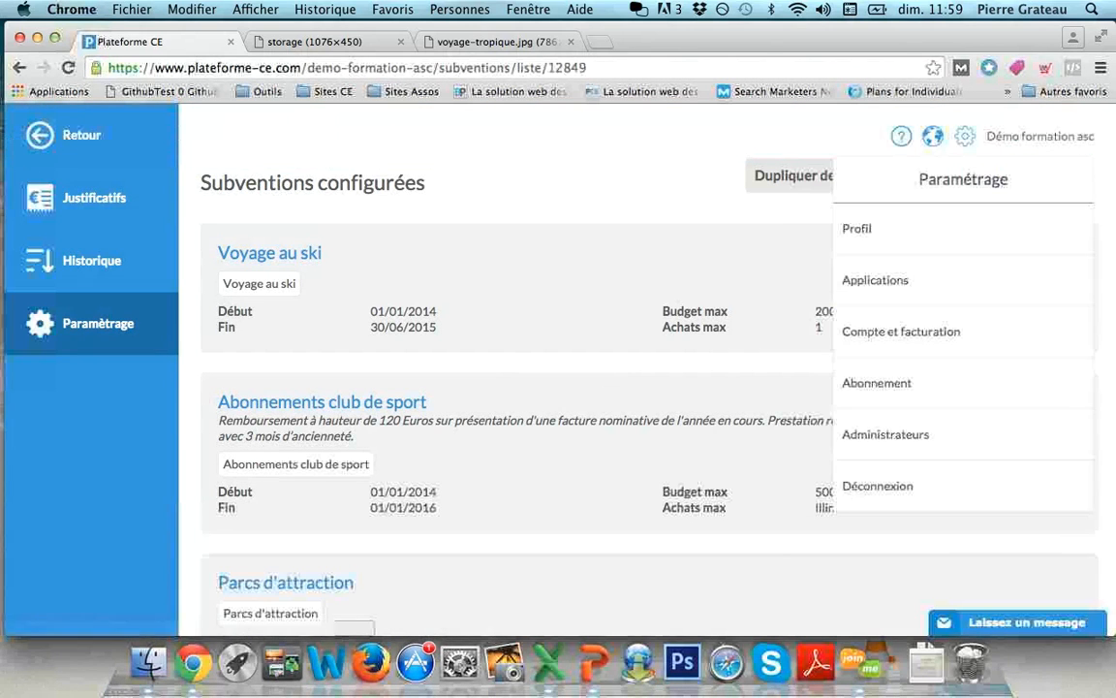
left_click(94, 197)
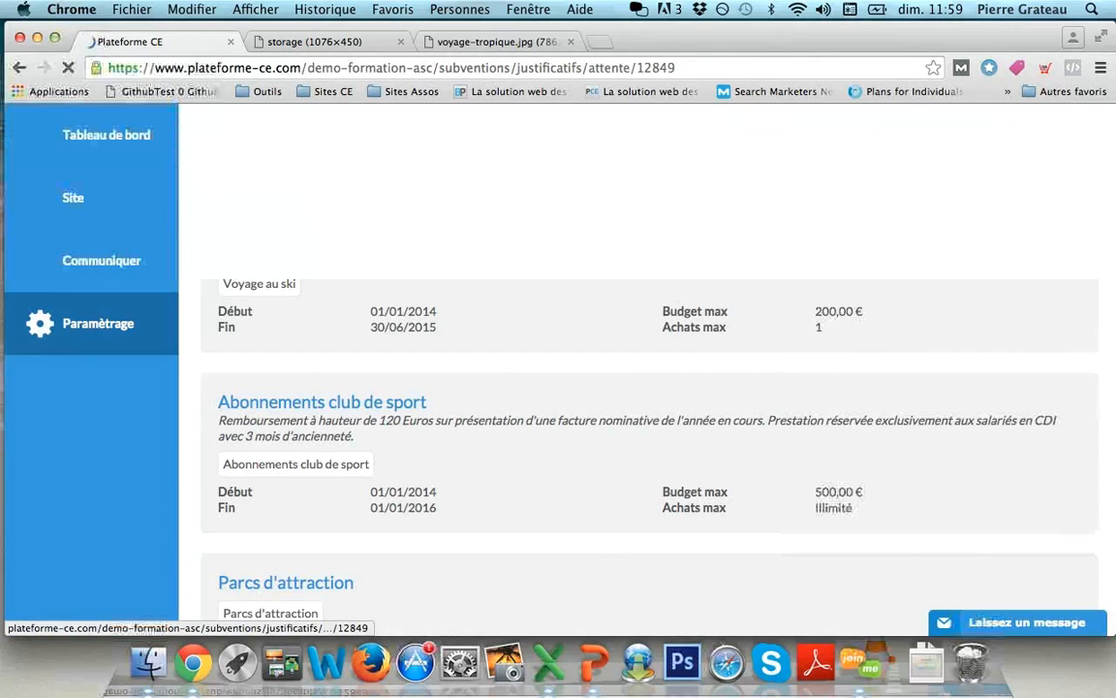
left_click(522, 186)
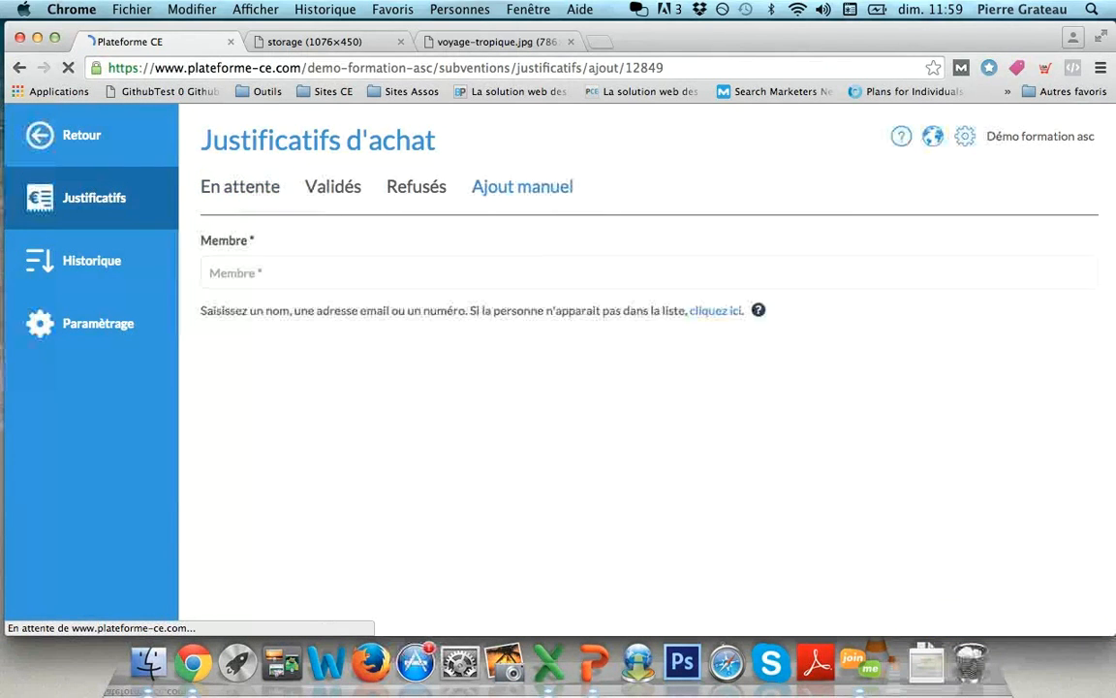
type("elo")
key("Down")
key("Down")
key("Return")
- Confirm Remboursement sport (Copie) shows 200 € available, then return to the main menu
scroll(640, 387, "down", 3)
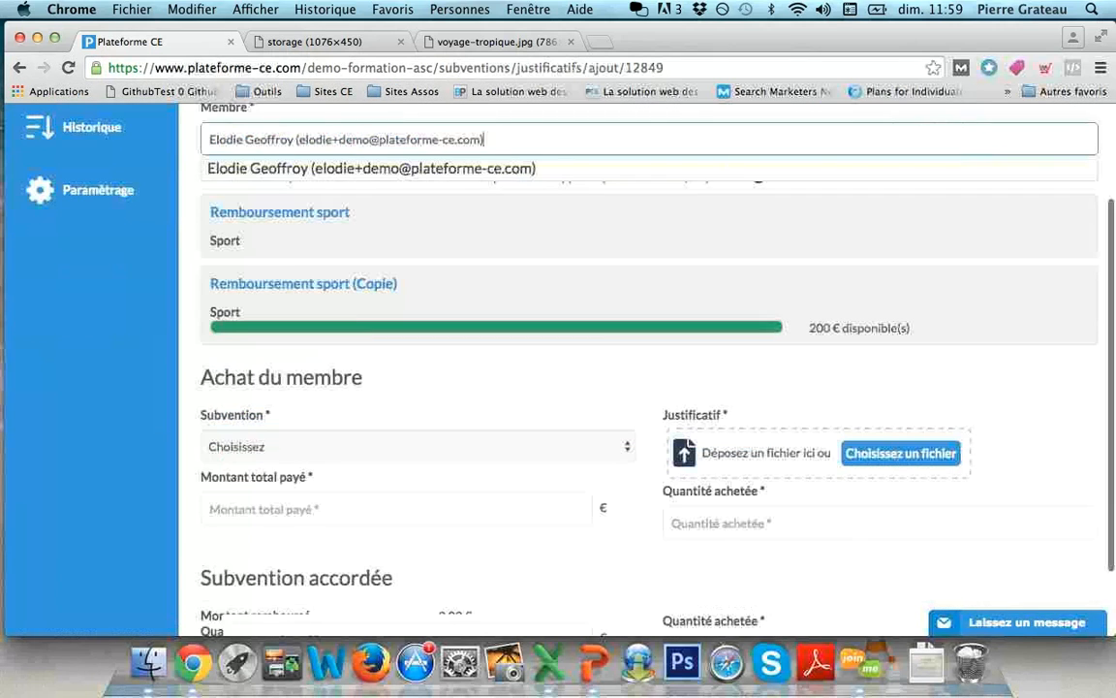
left_click_drag(219, 281, 386, 281)
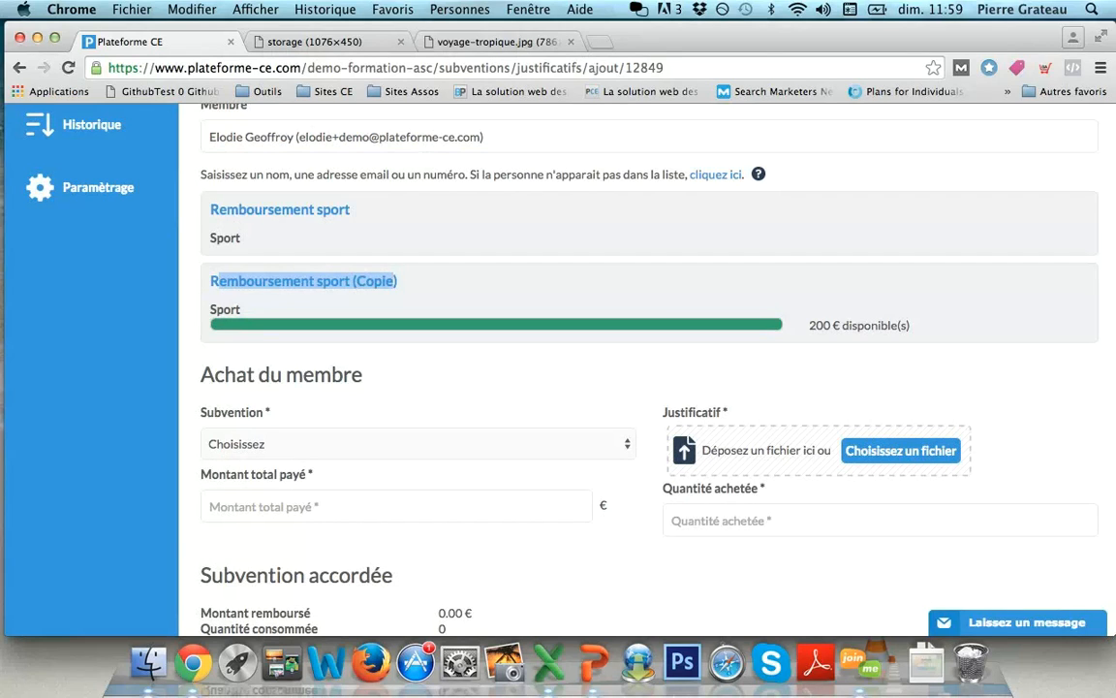
scroll(640, 388, "up", 2)
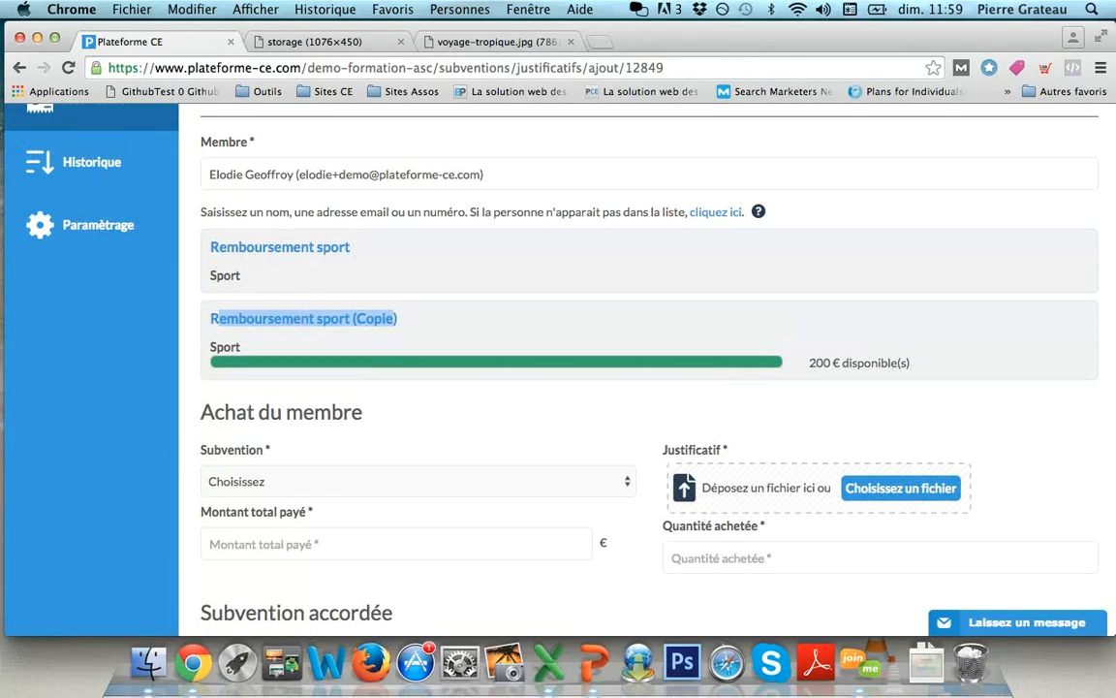
scroll(639, 387, "up", 3)
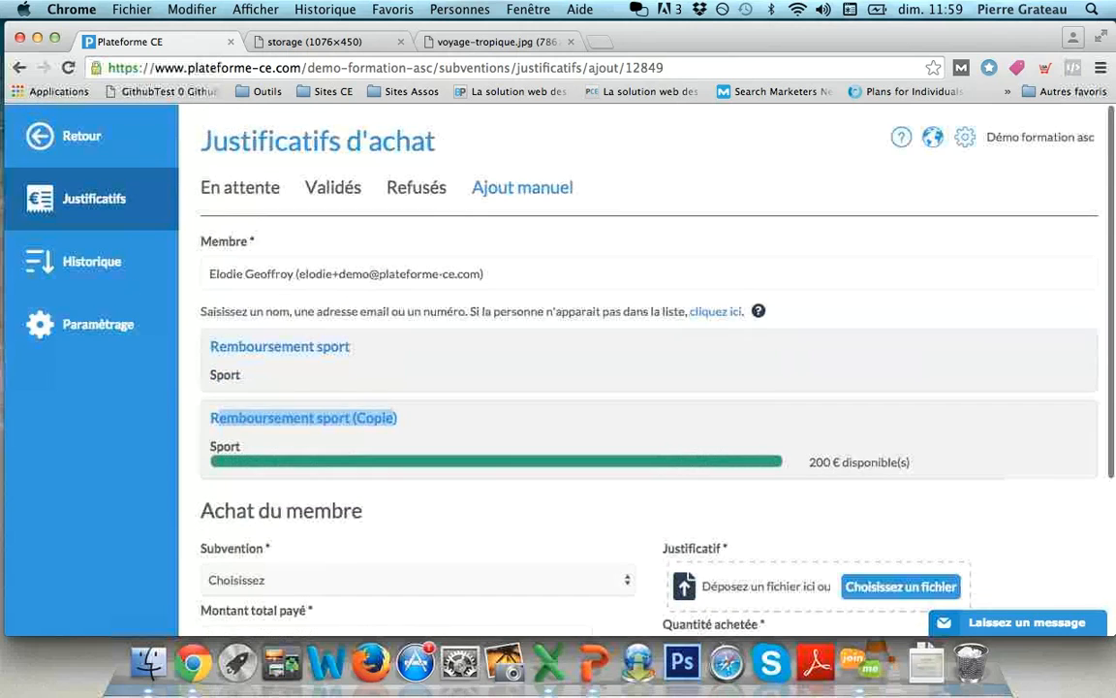
left_click(81, 137)
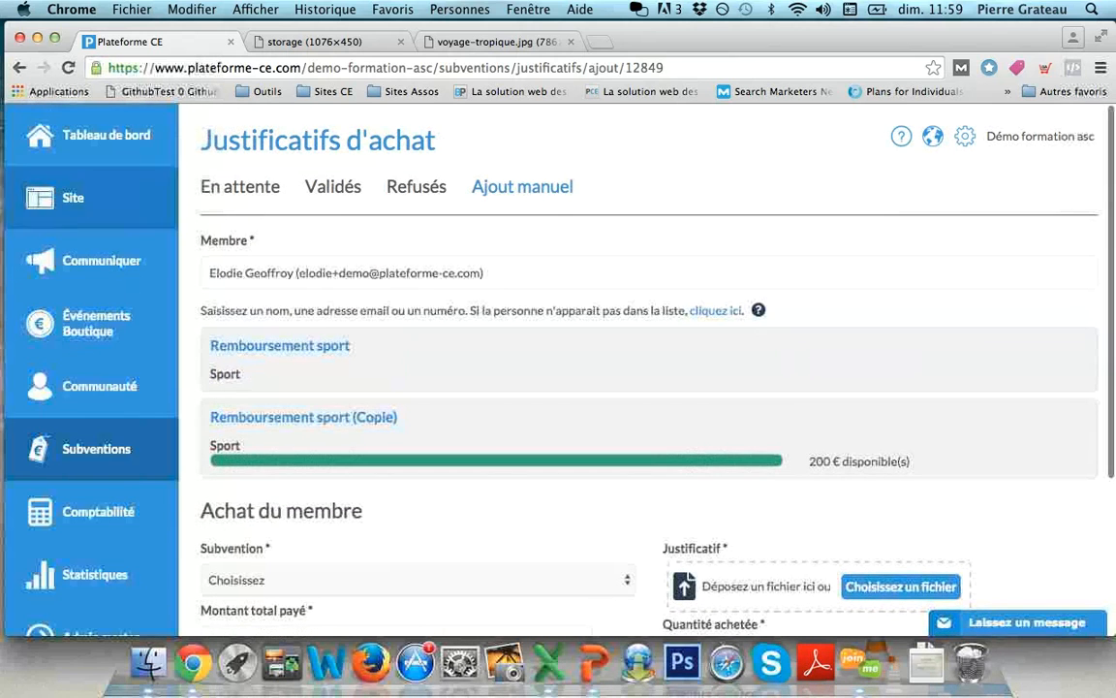
- Leave the unsaved receipt for the registered people list and open a member's profile
left_click(97, 385)
left_click(95, 197)
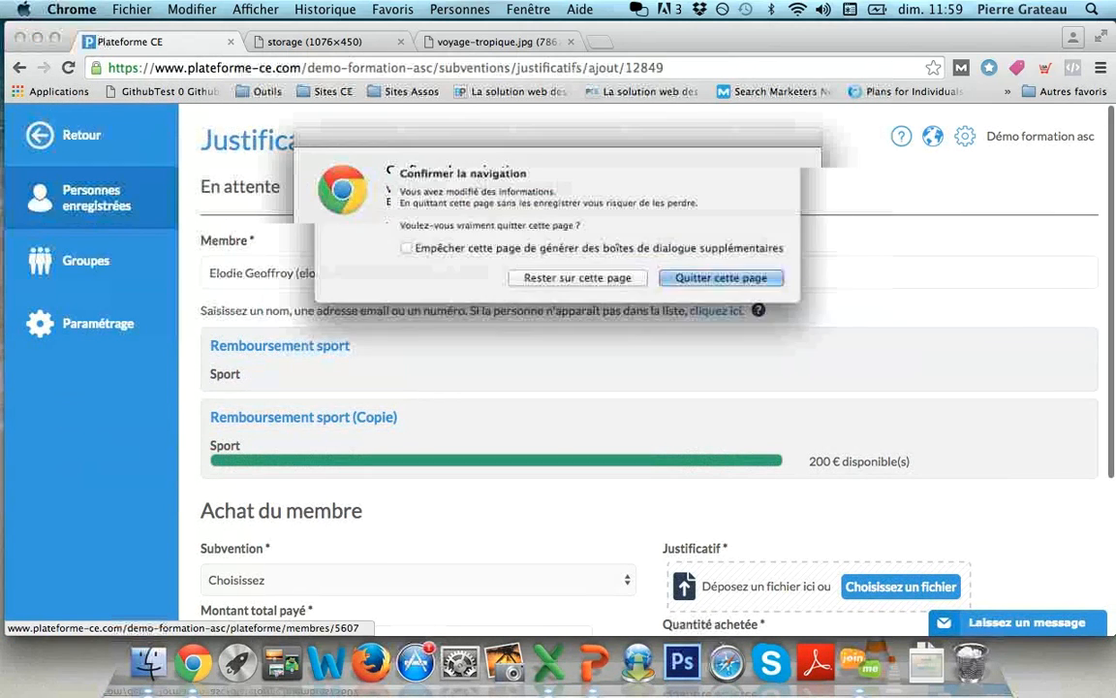
key("Return")
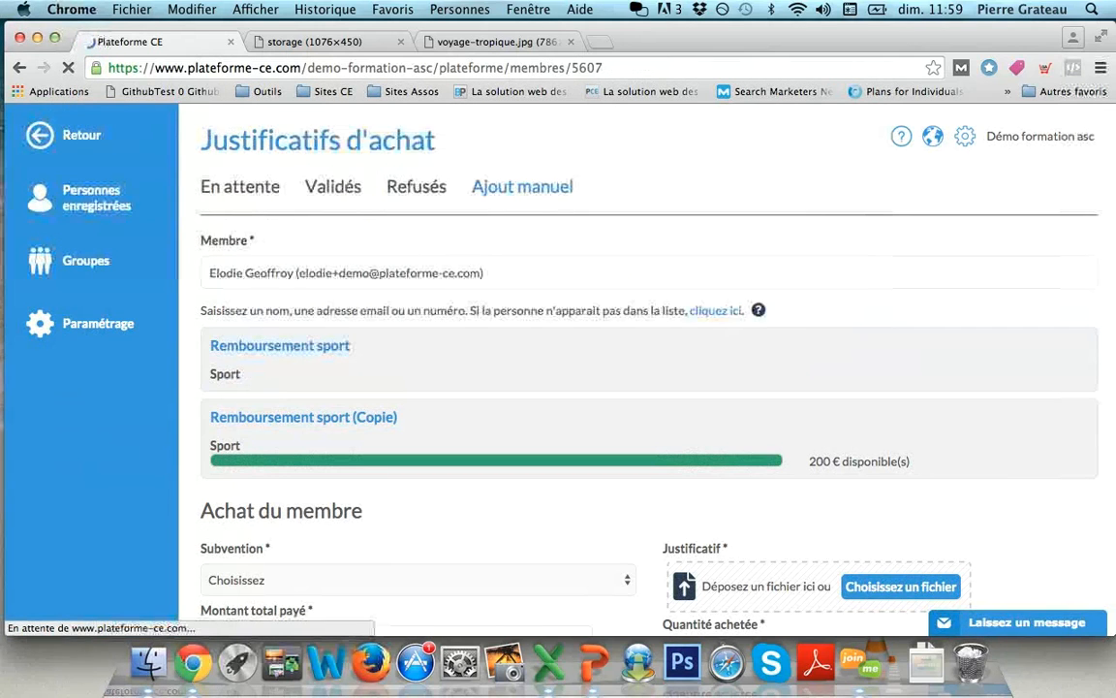
scroll(647, 291, "down", 2)
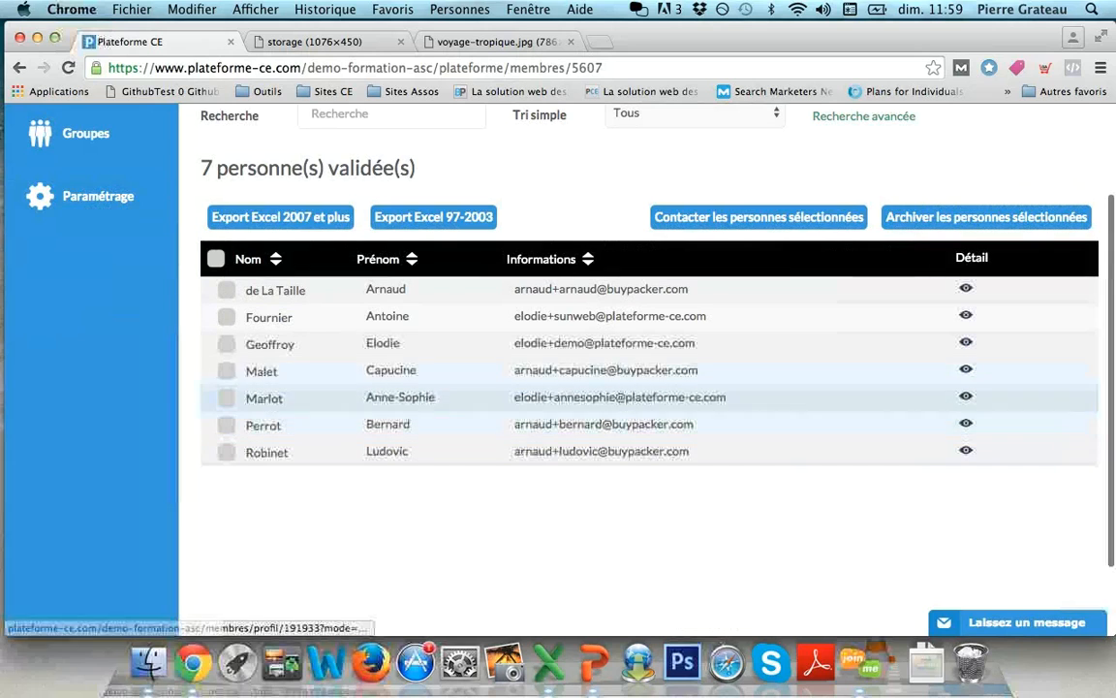
left_click(477, 374)
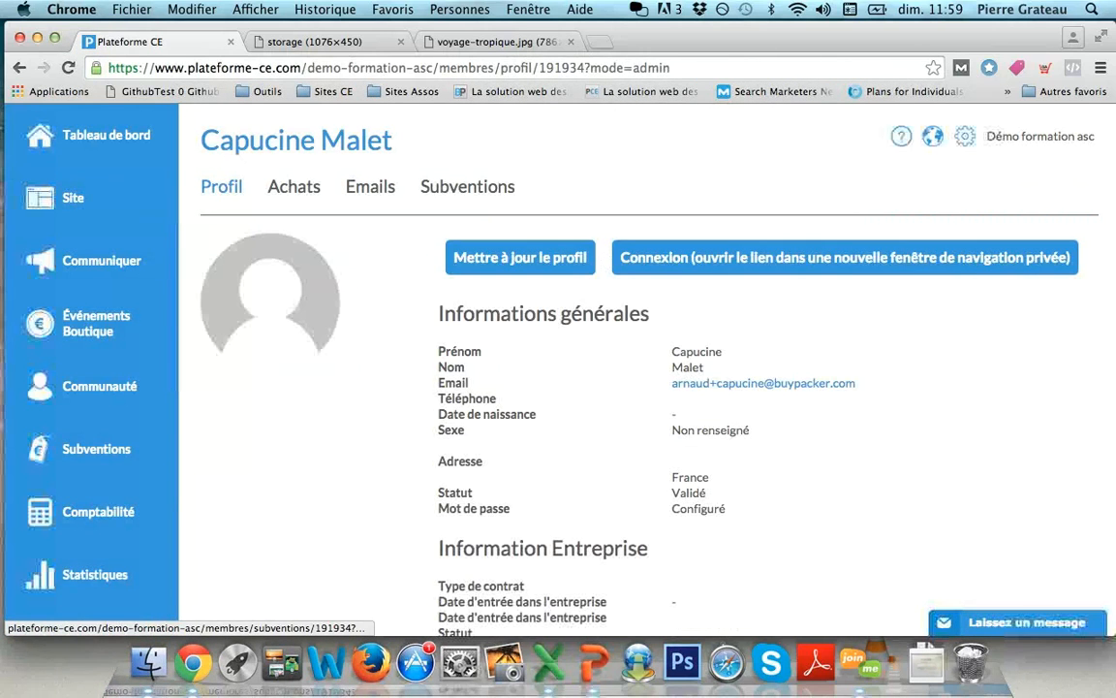
- Check the member's available subsidies, return to Profil, then open the Subventions section
left_click(467, 186)
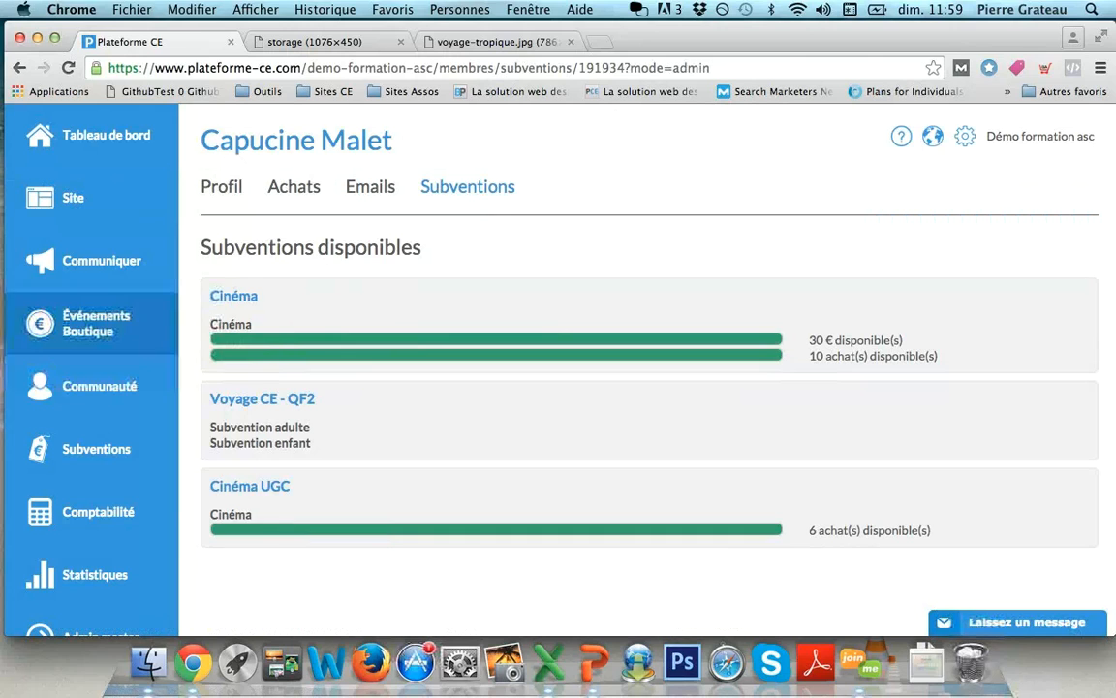
left_click(222, 186)
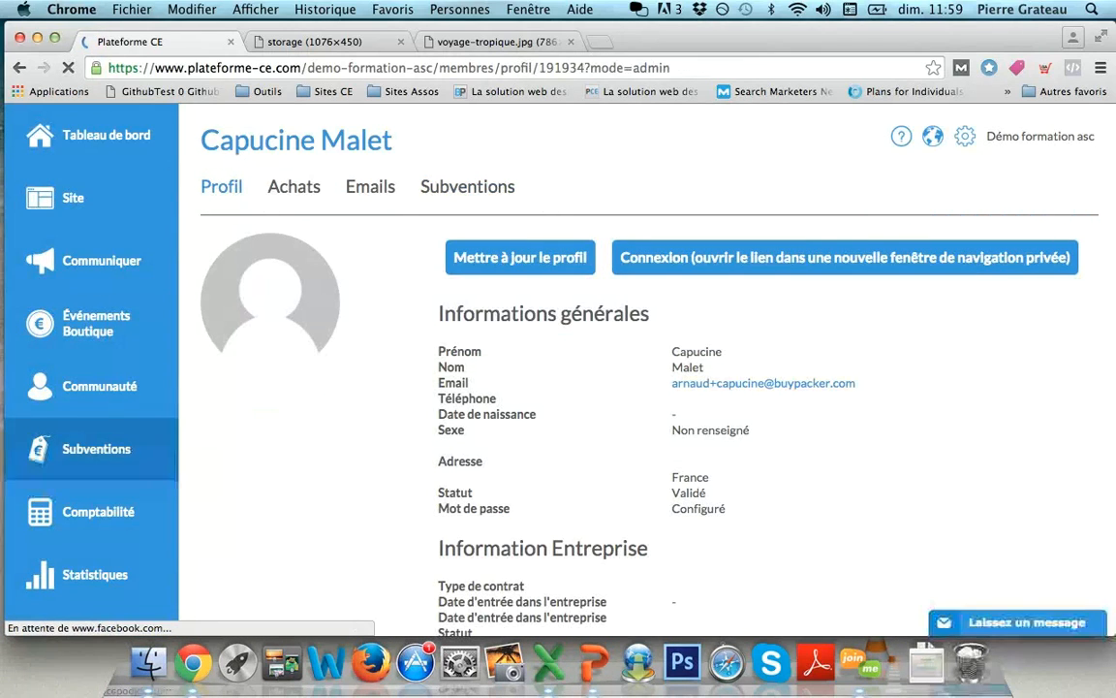
left_click(96, 449)
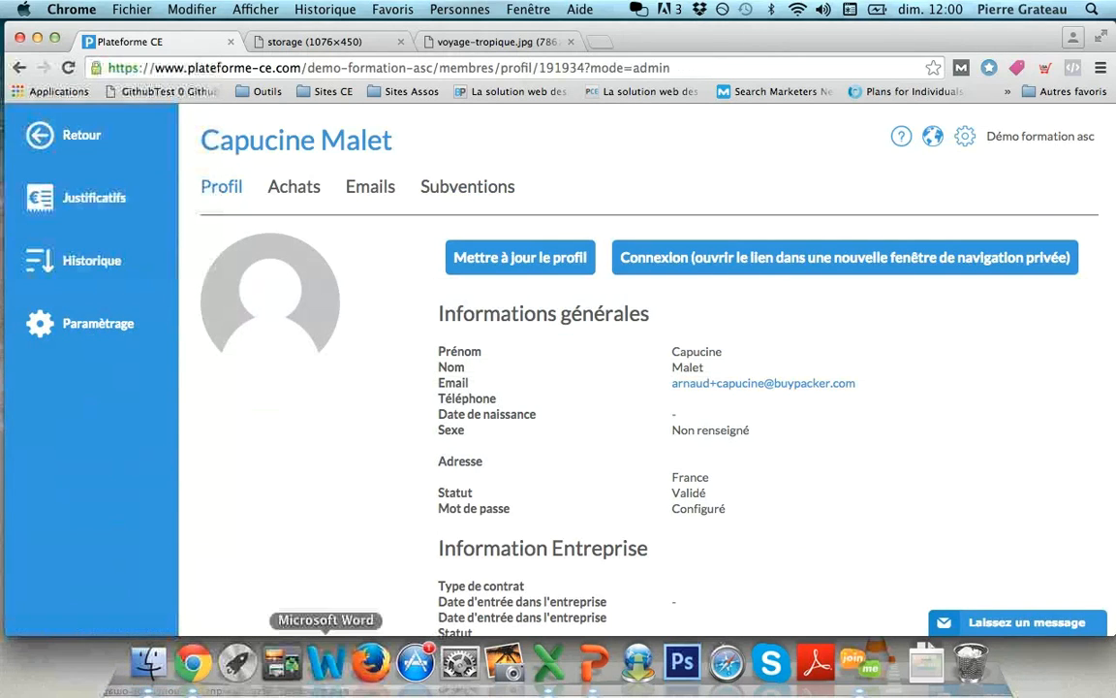
left_click(593, 663)
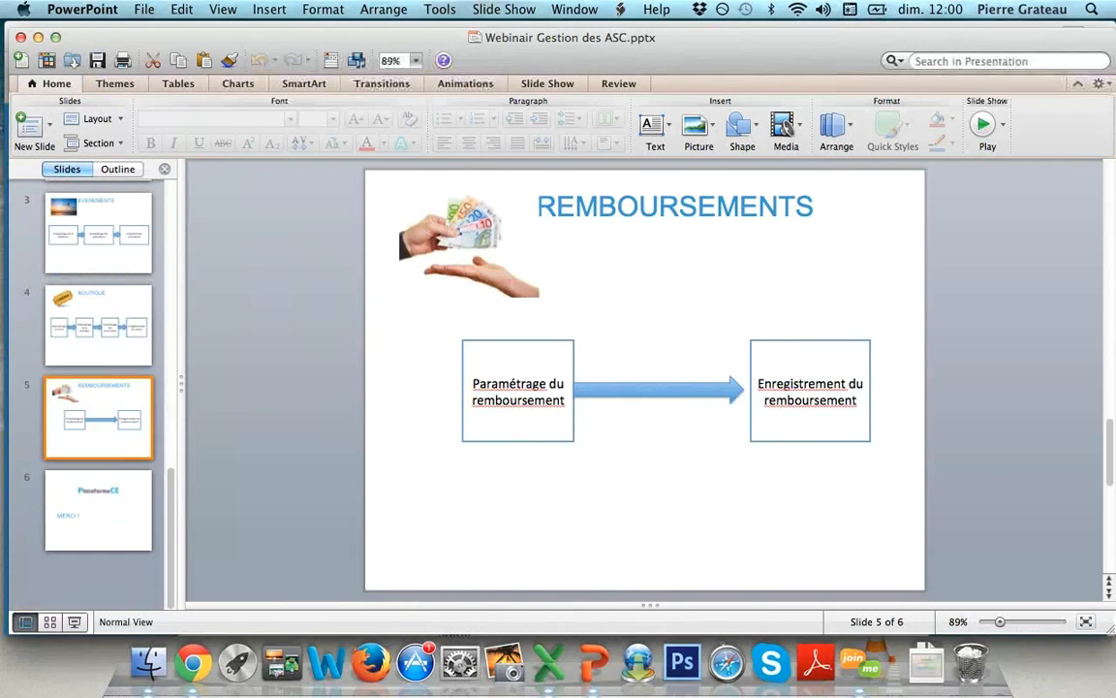
- Go through the EVENEMENTS, BOUTIQUE and REMBOURSEMENTS slides, then return to the Plateforme CE browser
left_click(126, 240)
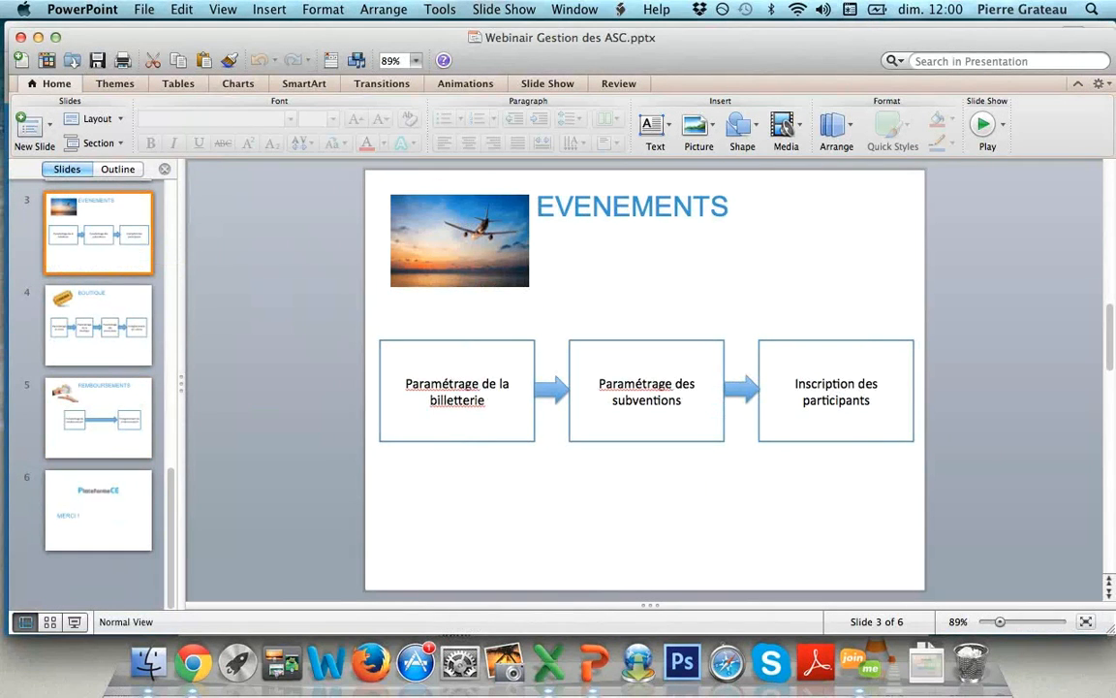
key("Down")
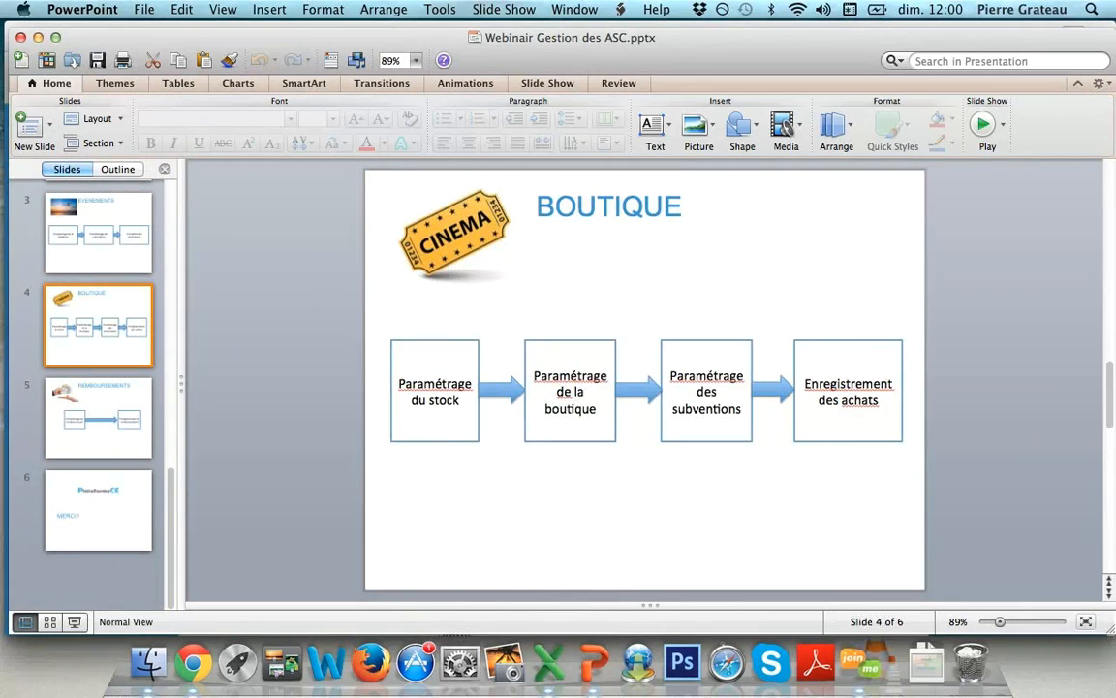
key("Down")
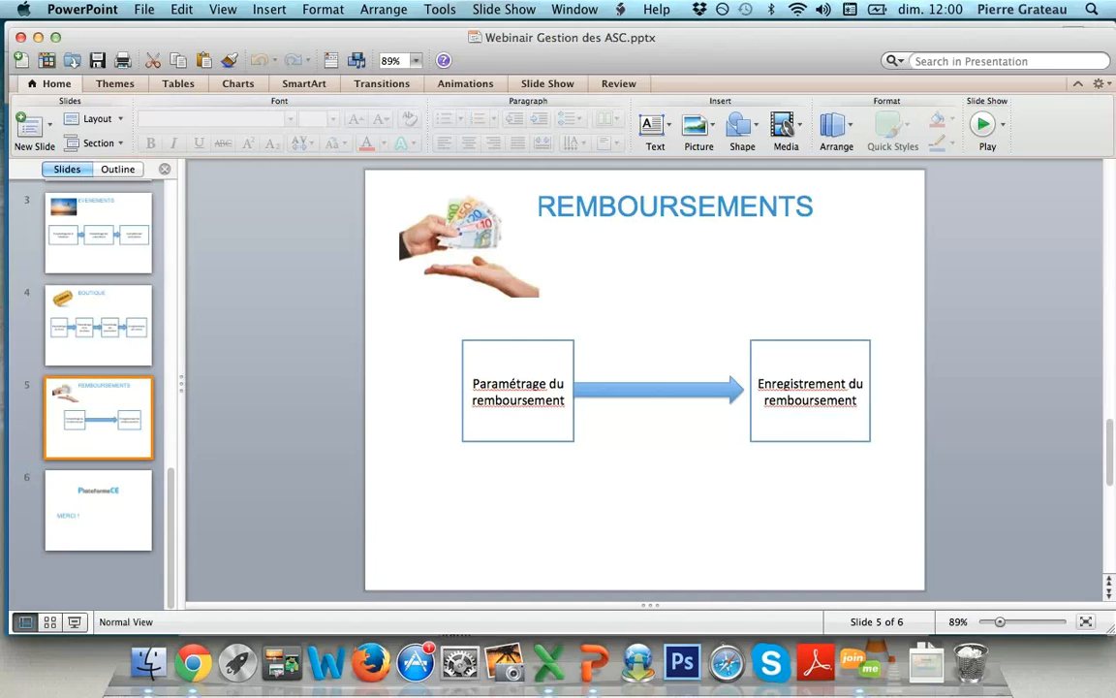
left_click(193, 663)
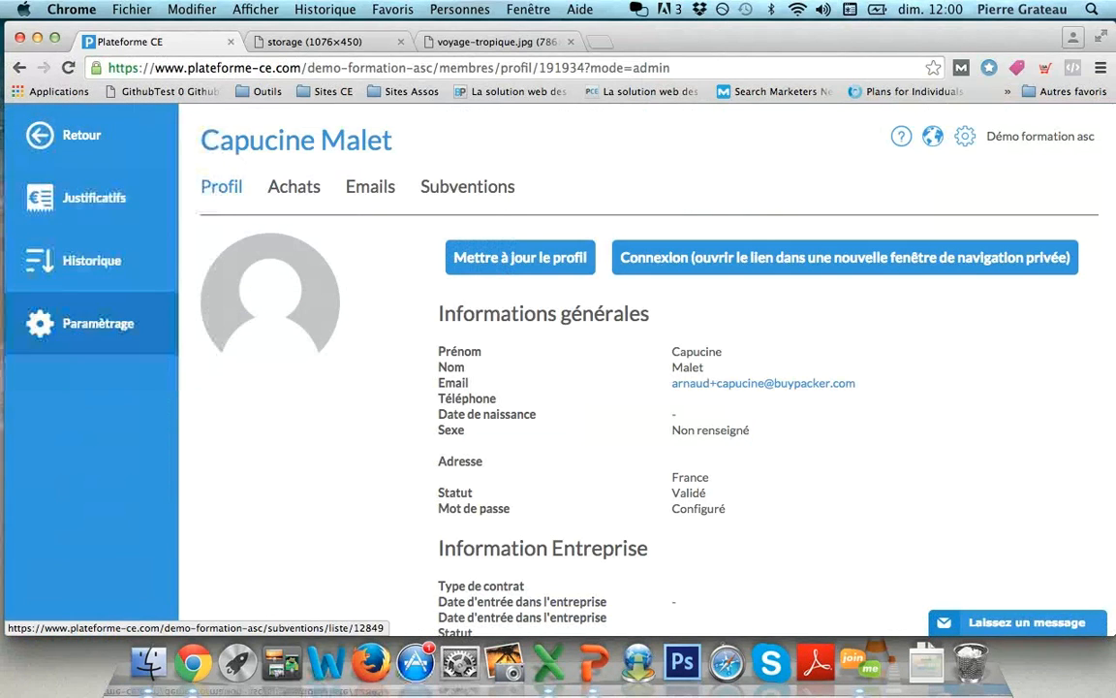
- Start a manual receipt entry on Justificatifs and pick the member by member number
left_click(97, 323)
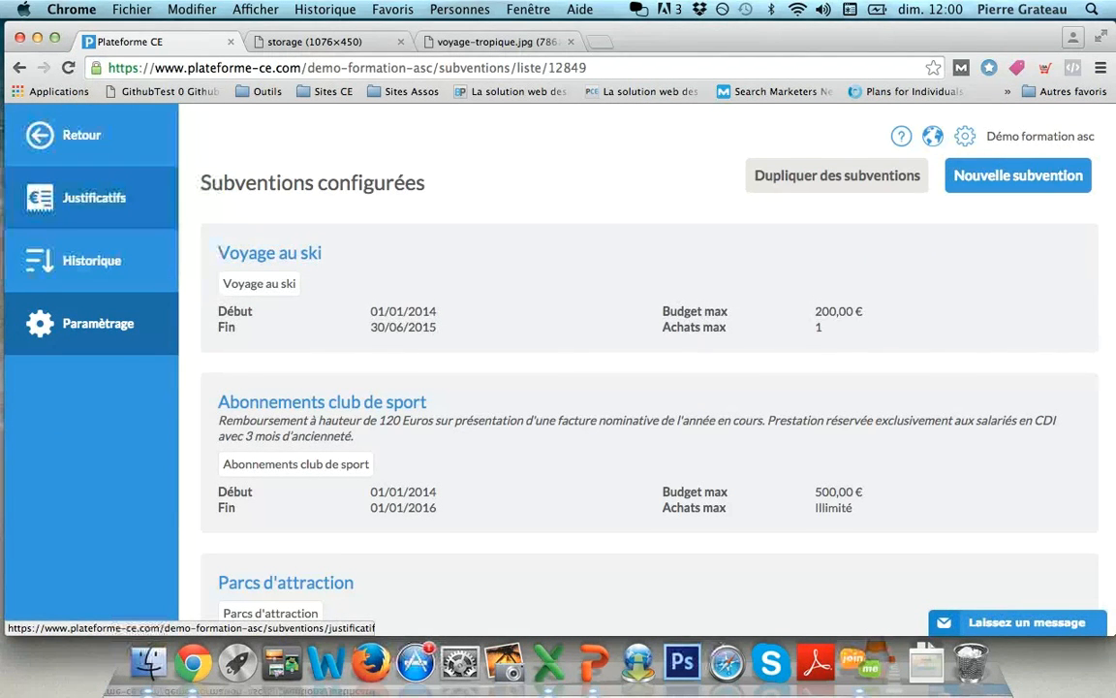
left_click(94, 198)
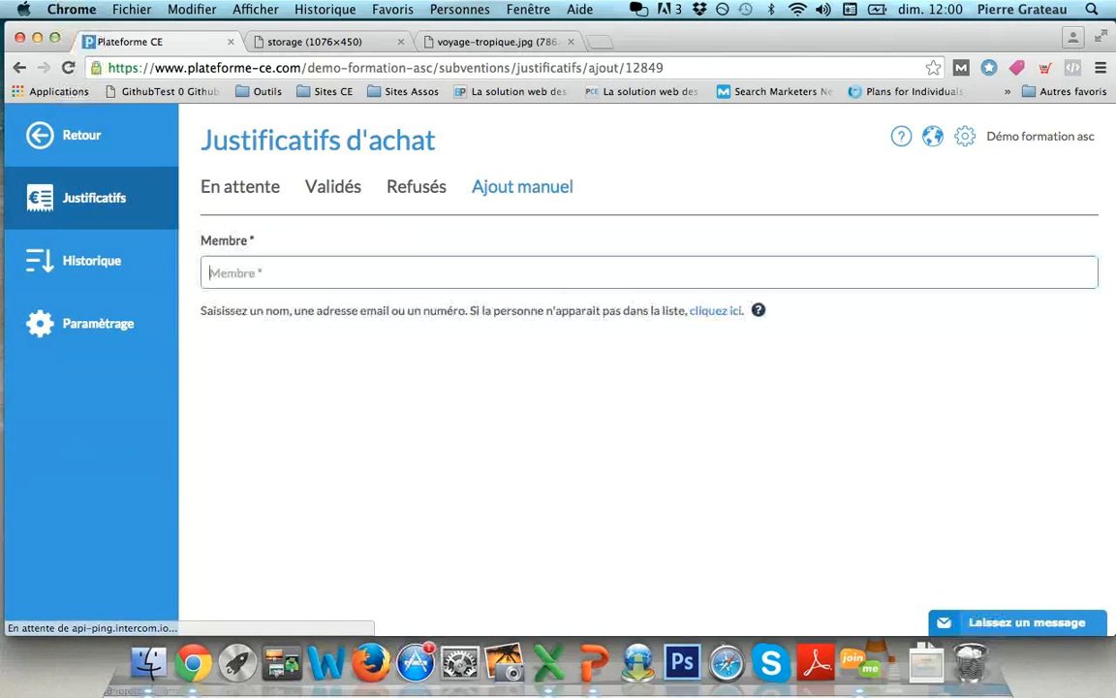
type("191938")
key("Return")
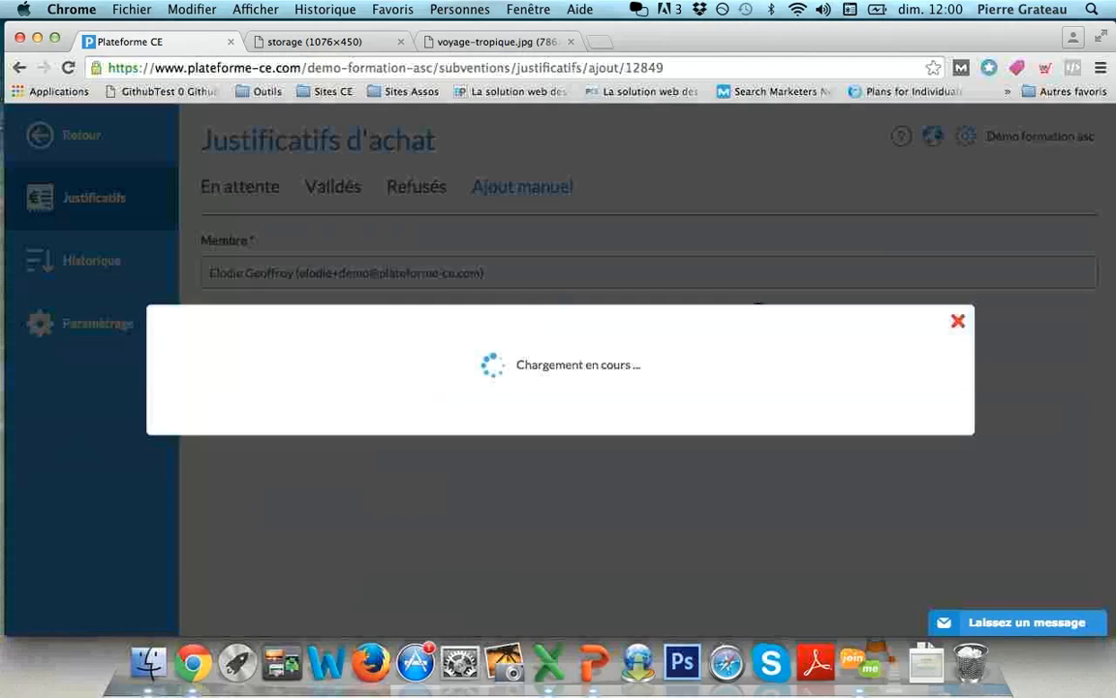
- Review the Subvention choices, showing Remboursement sport (Copie) with 200 € available, without selecting one
scroll(640, 387, "down", 5)
left_click(416, 357)
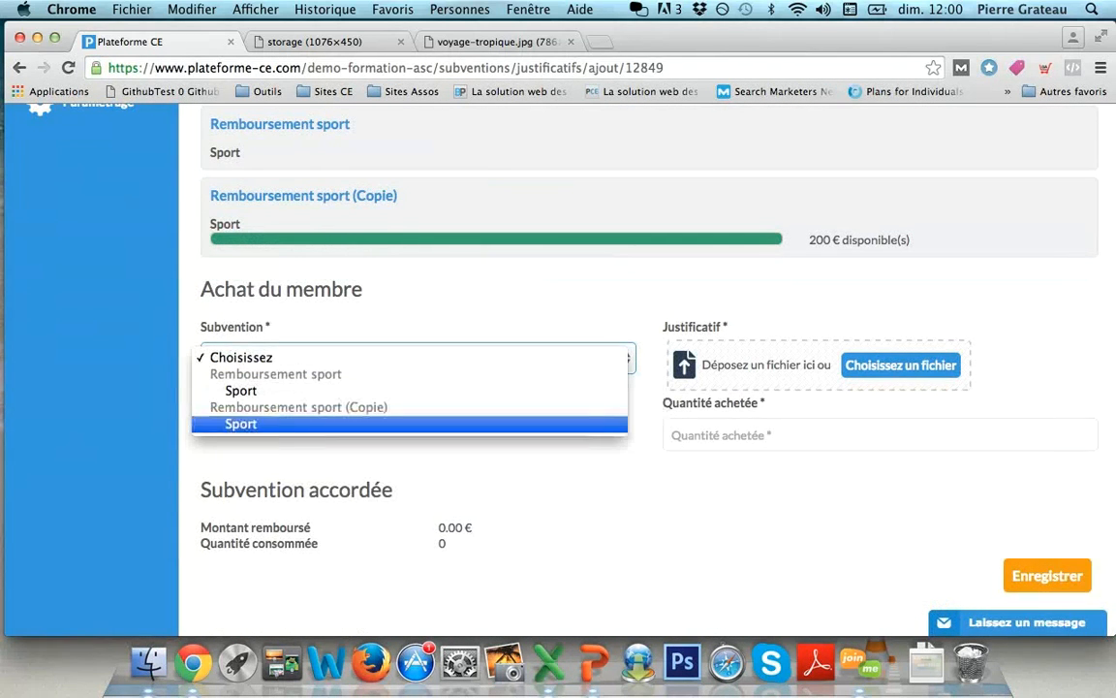
left_click(241, 424)
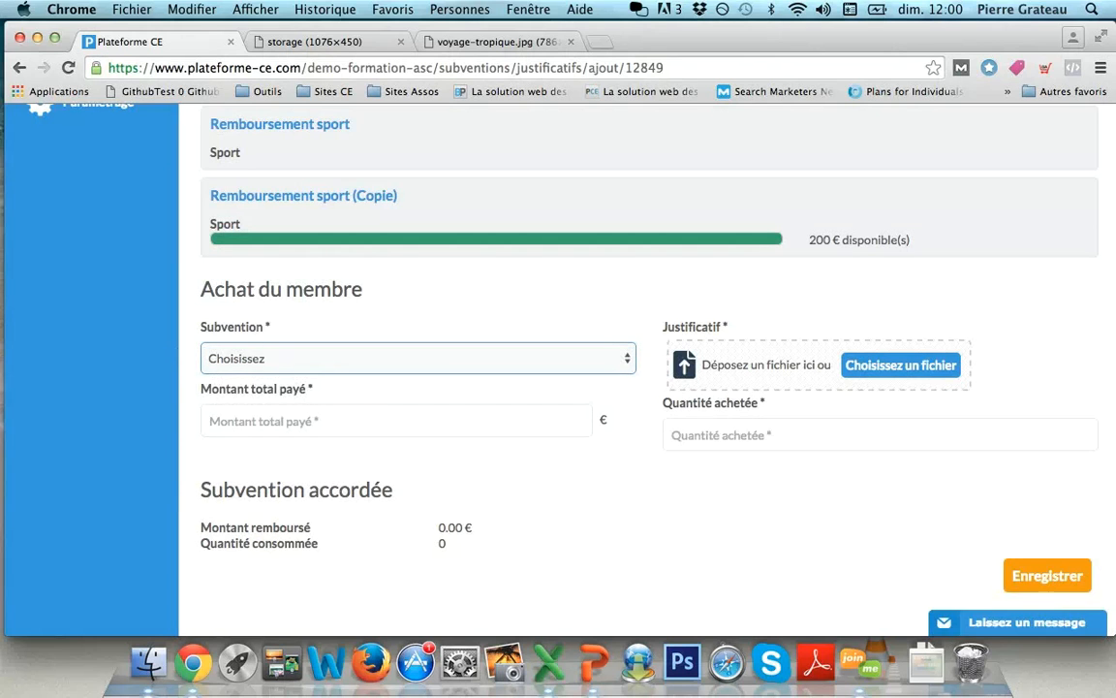
scroll(647, 387, "up", 3)
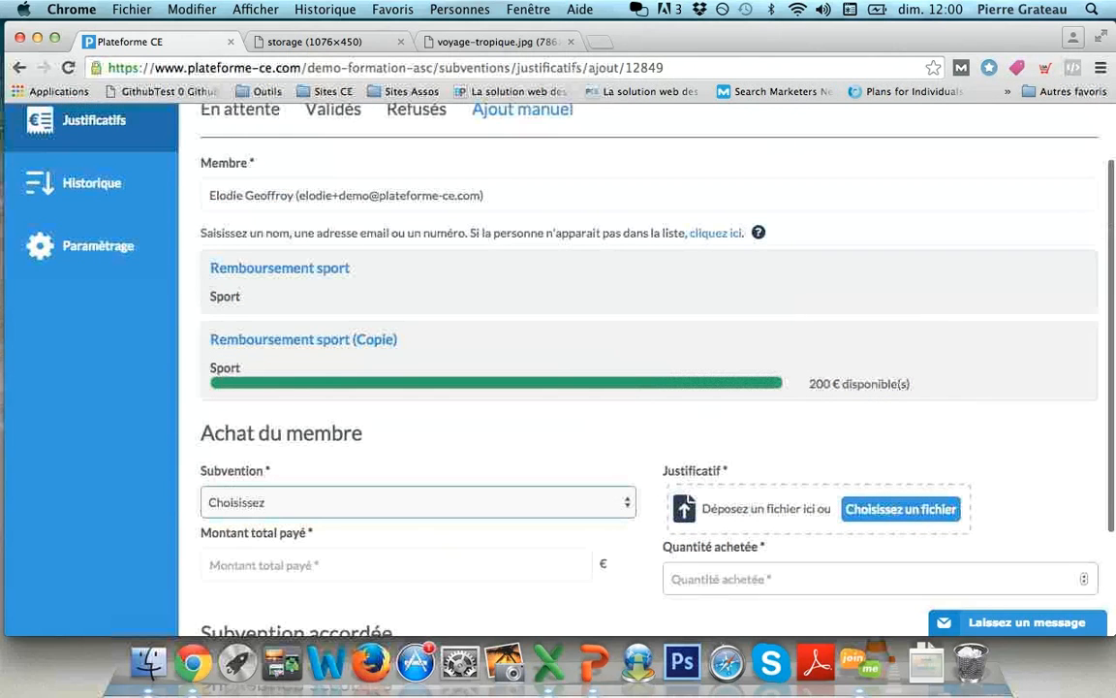
scroll(640, 388, "down", 1)
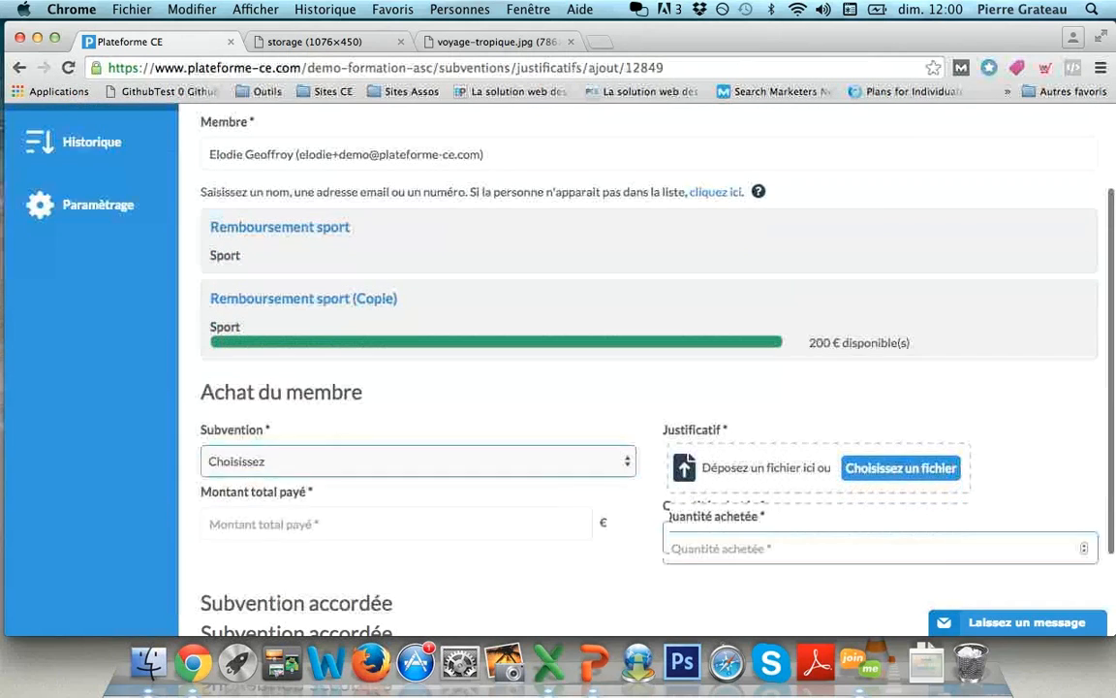
scroll(647, 388, "up", 2)
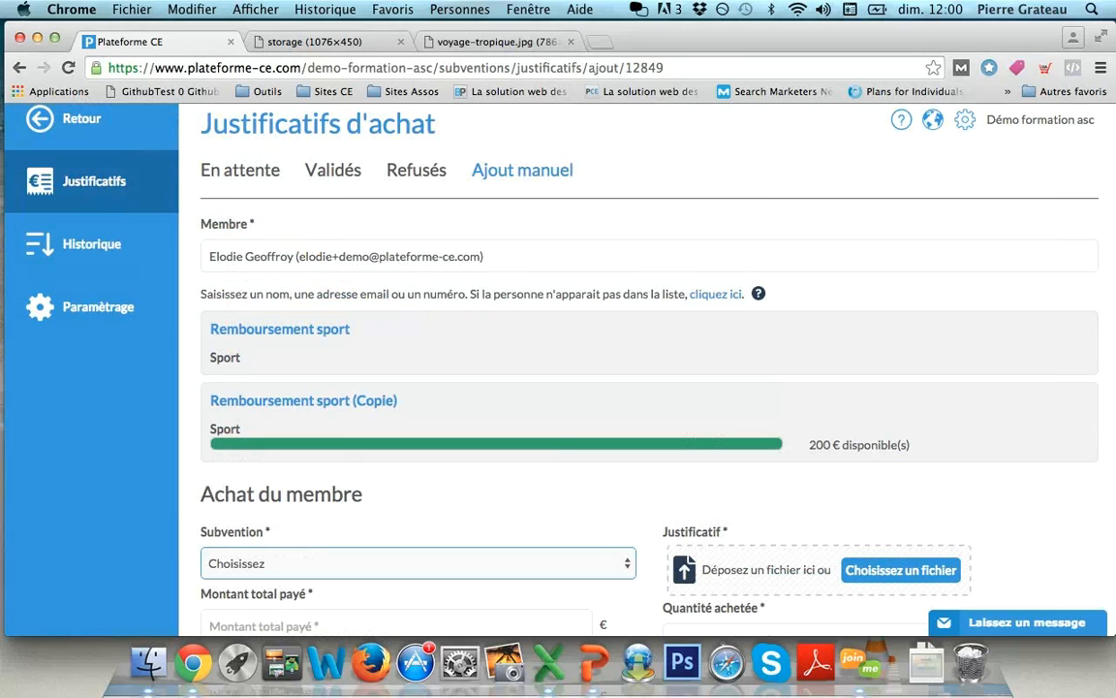
scroll(647, 388, "up", 1)
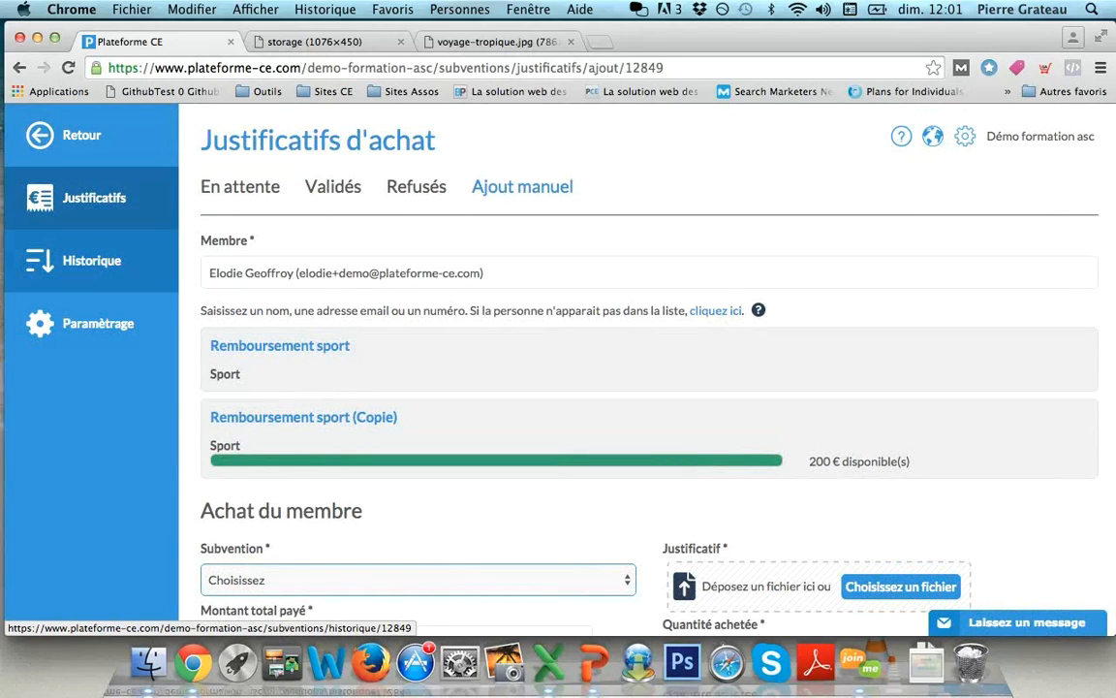
- Leave the unsaved receipt form for Historique and review the 14 subsidised purchases totalling 754.00 €
left_click(92, 260)
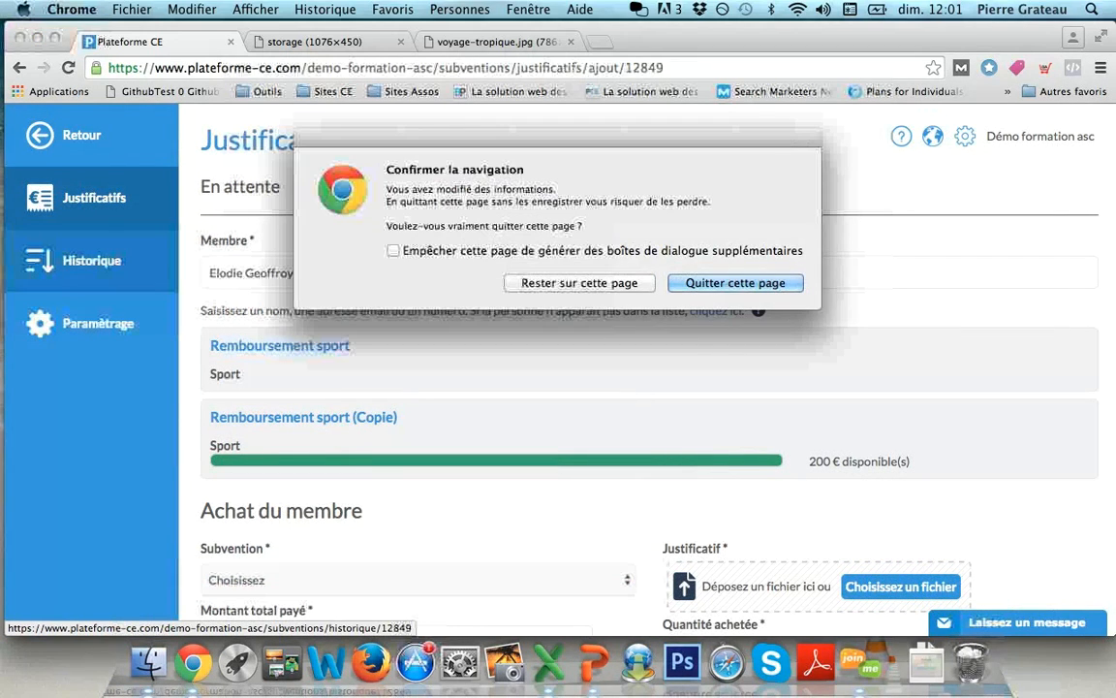
key("Return")
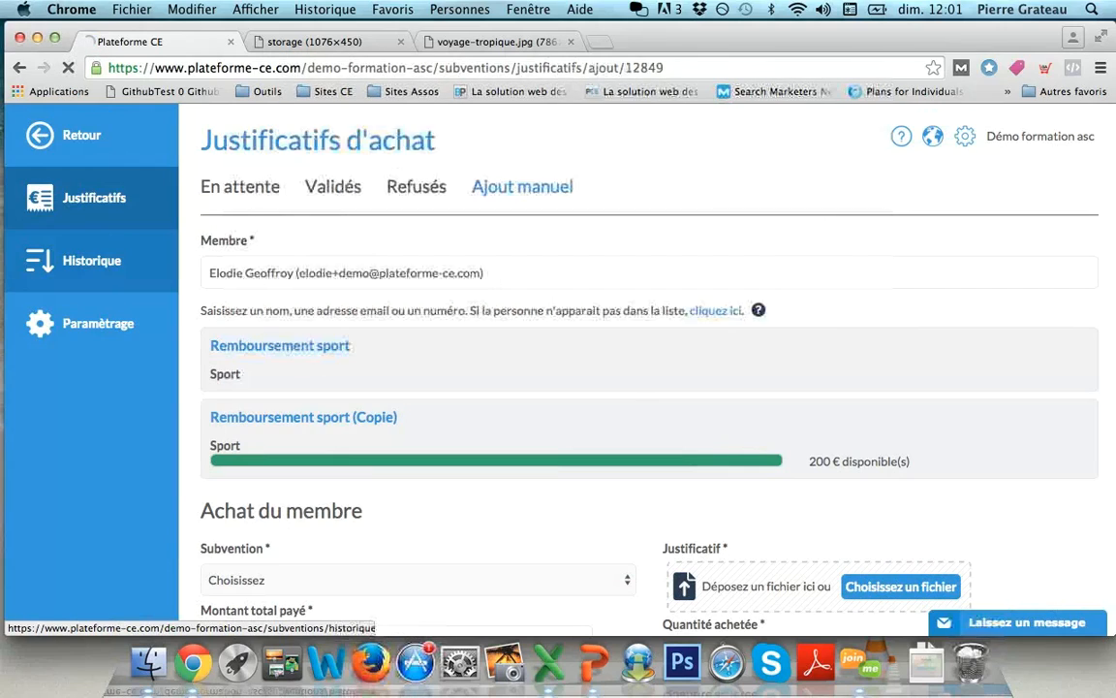
scroll(639, 388, "down", 5)
scroll(639, 203, "down", 3)
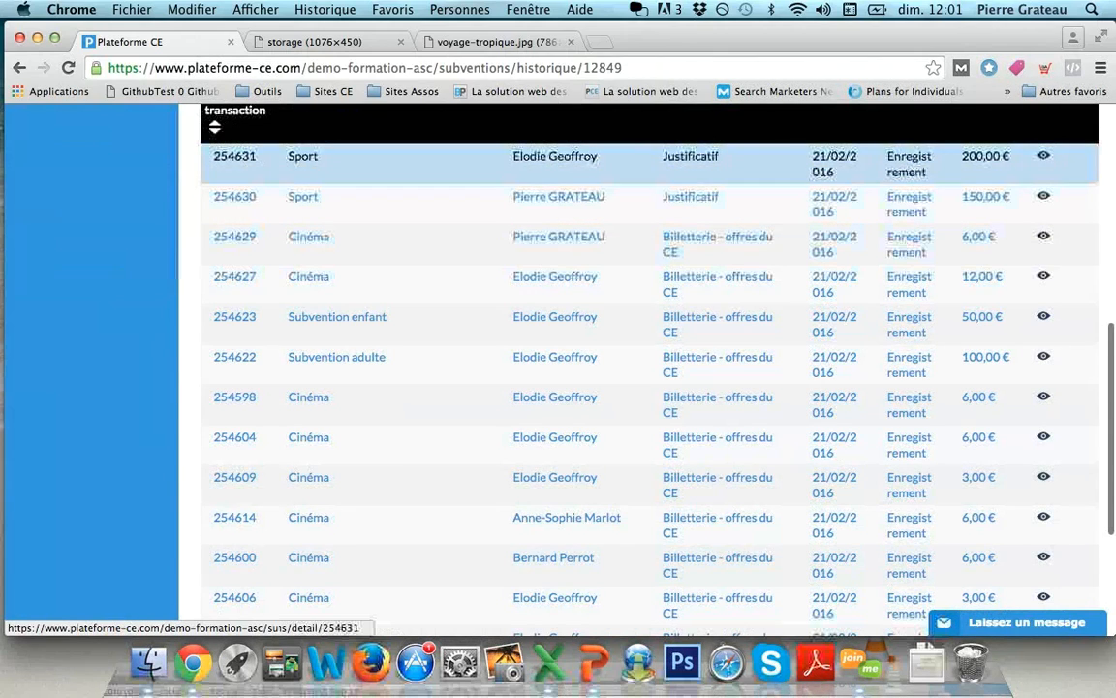
scroll(639, 368, "up", 1)
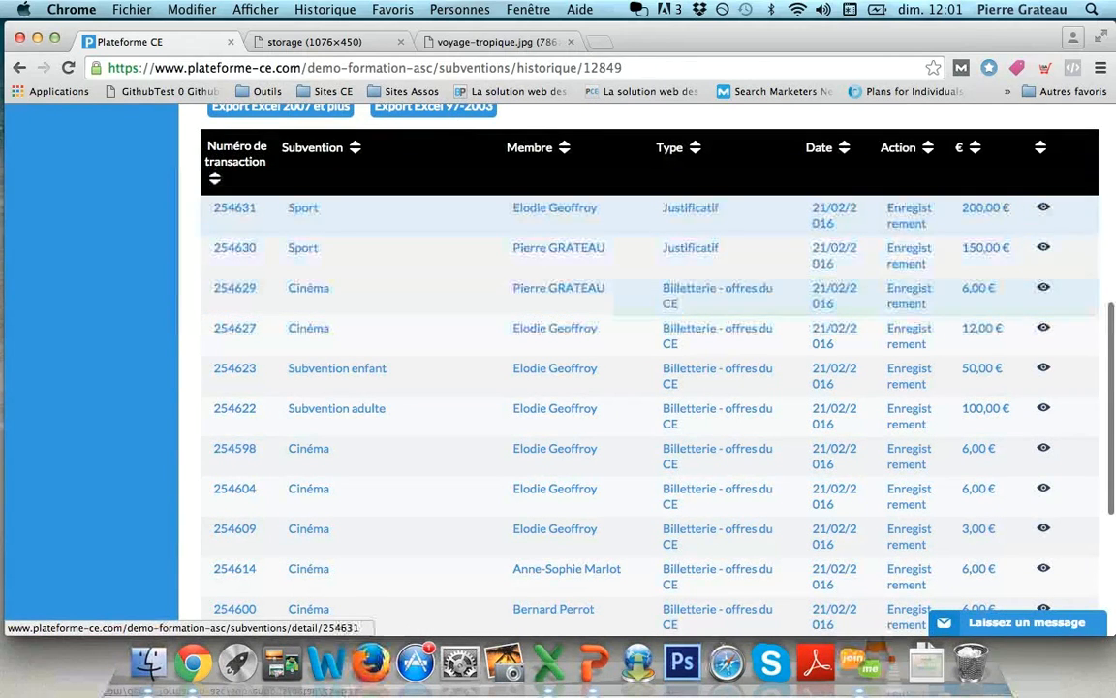
- View one transaction's details, go back to the history list and open the subsidy filter
left_click(974, 221)
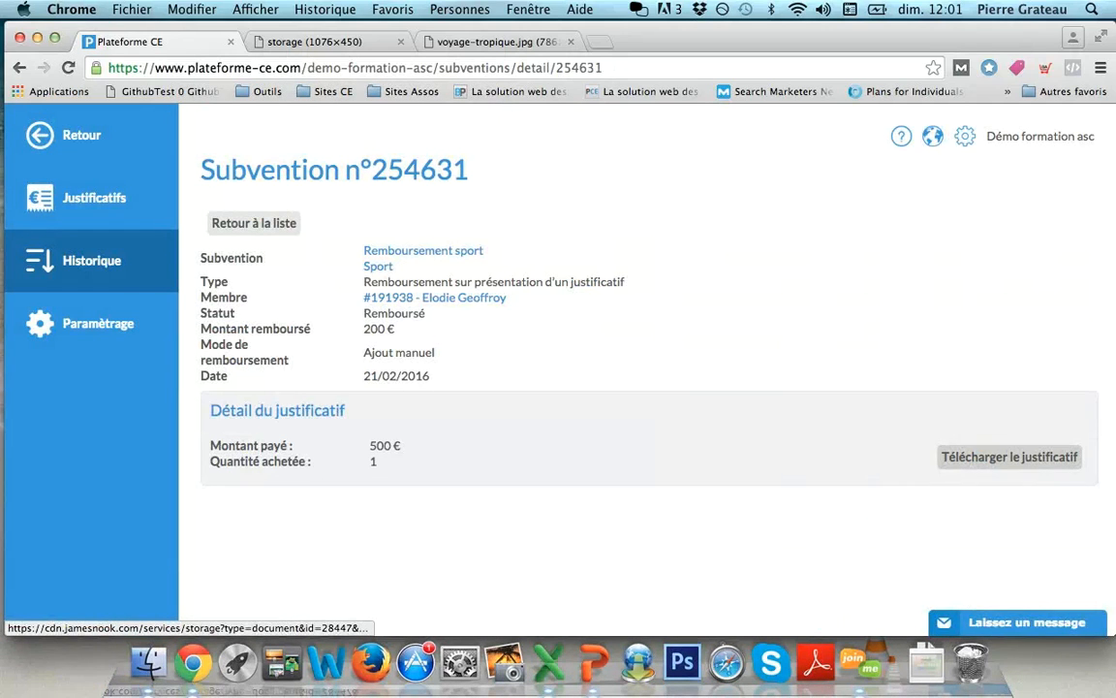
left_click(254, 222)
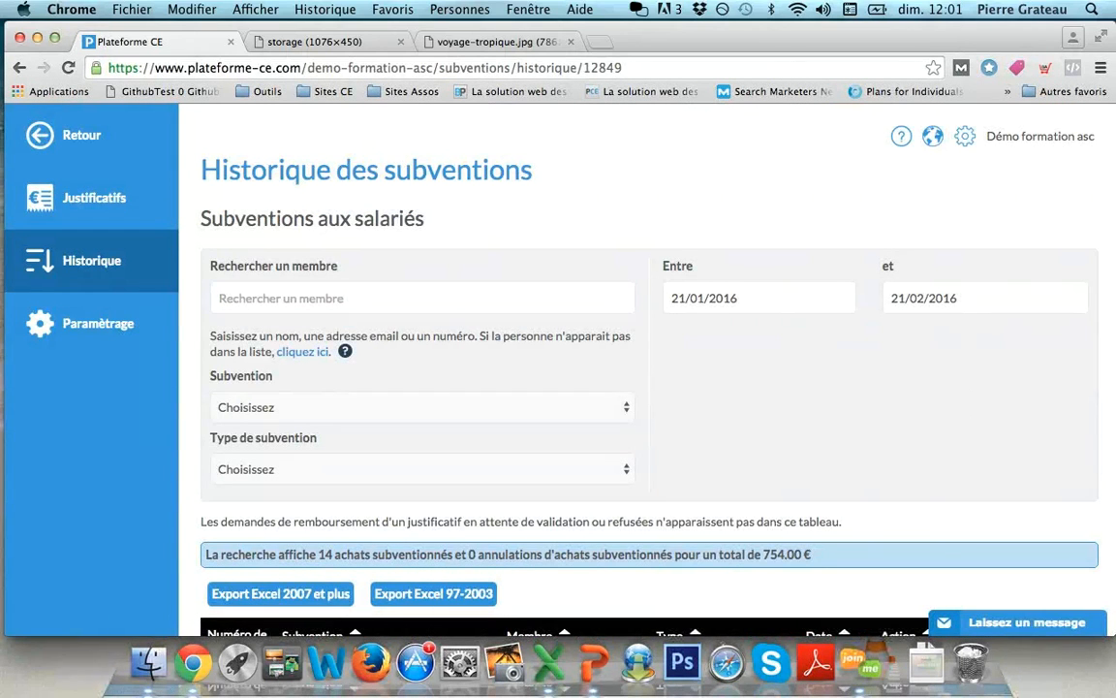
left_click(423, 409)
- Filter the subsidy history to Remboursement sport, leaving the subsidy type filter unchanged
key("Escape")
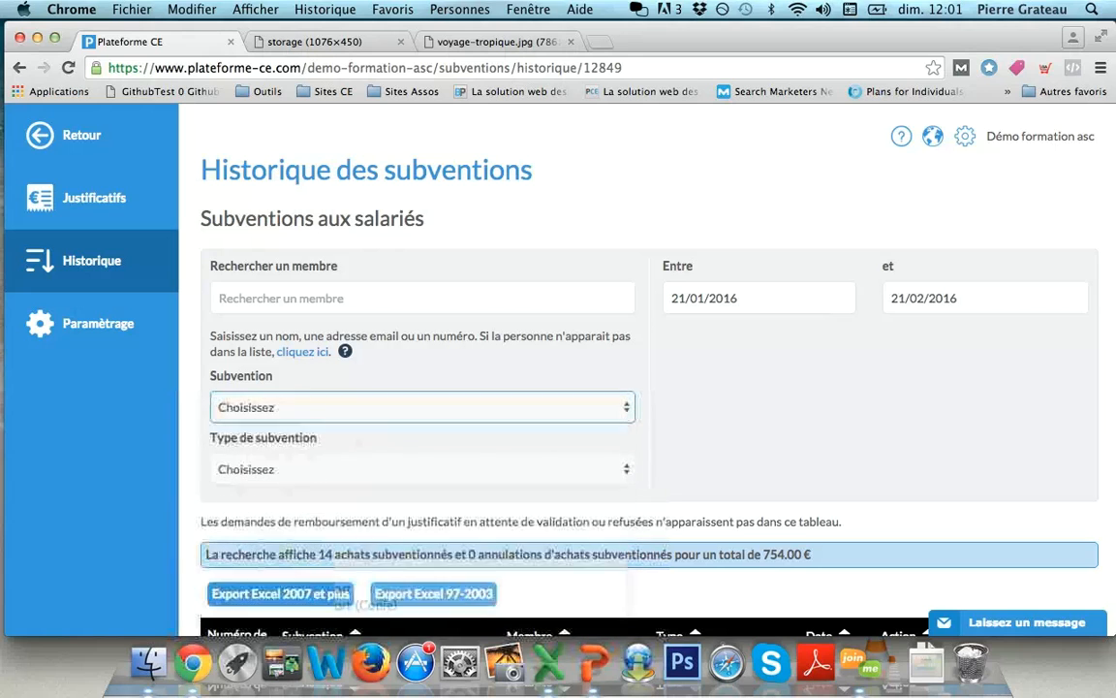
left_click(423, 407)
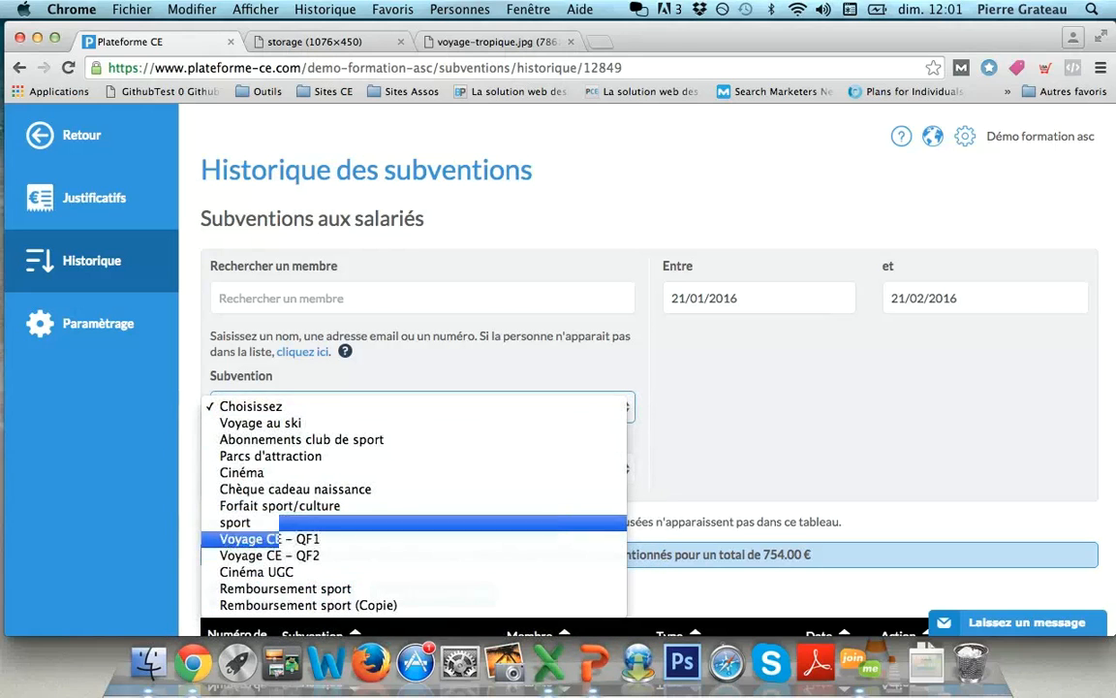
key("Return")
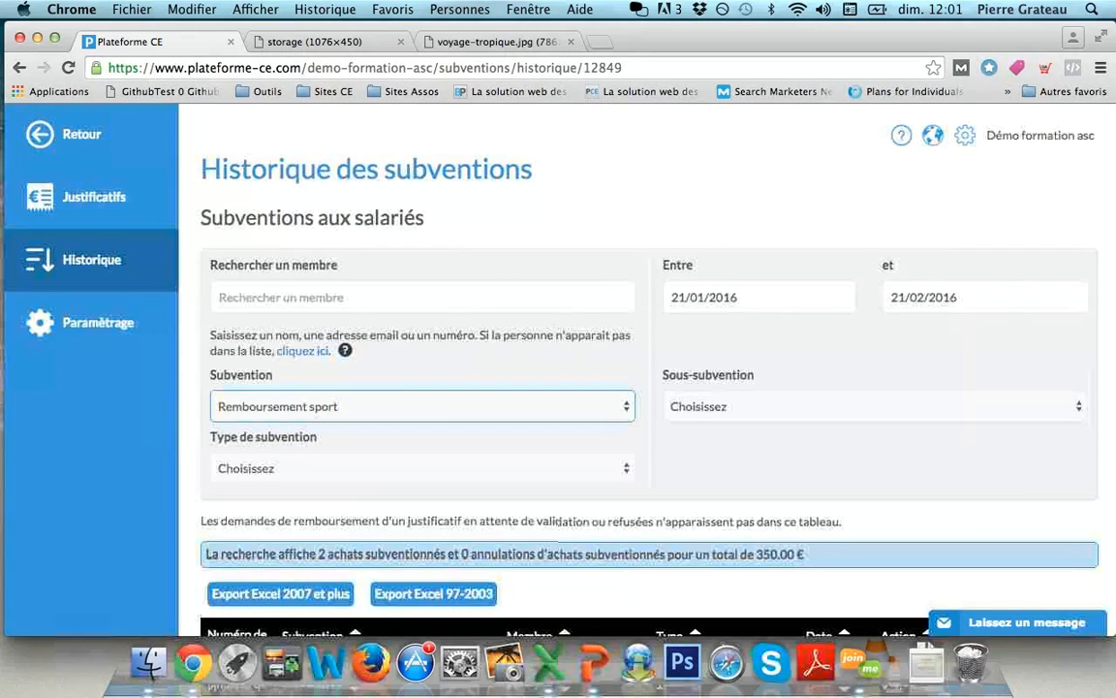
scroll(648, 387, "down", 3)
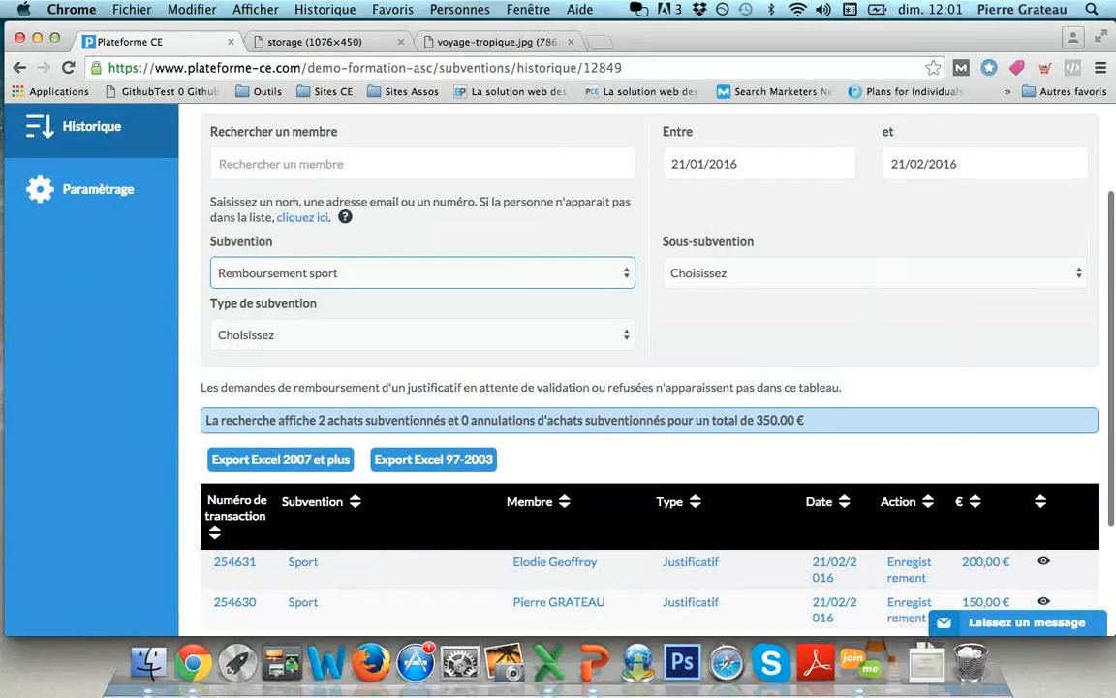
scroll(647, 407, "down", 2)
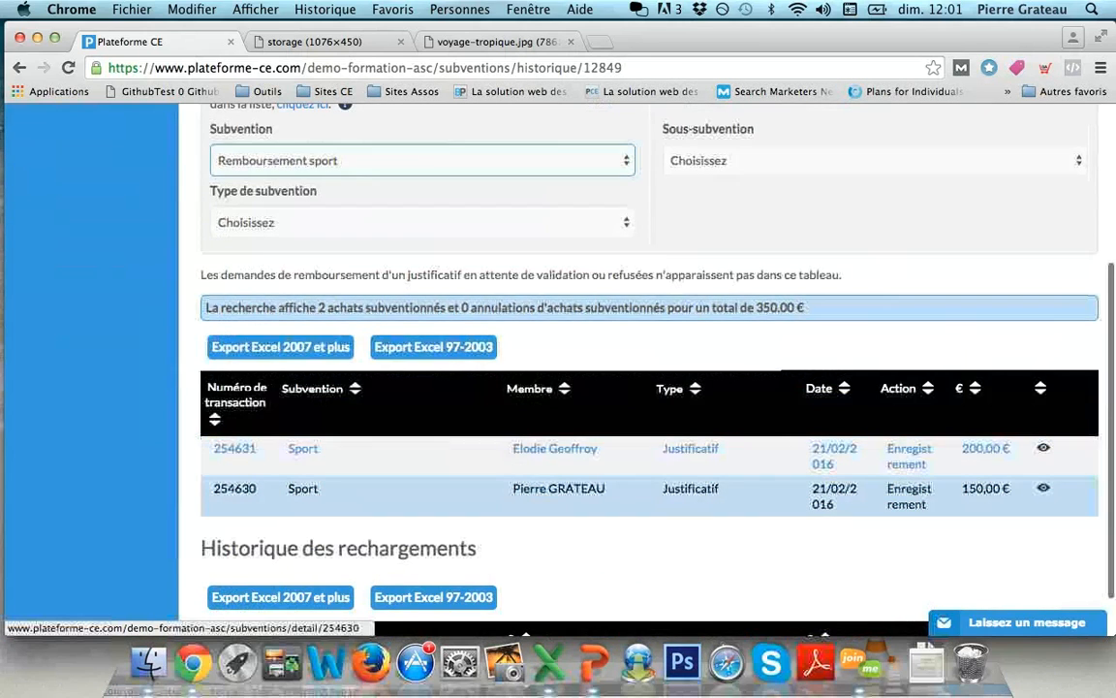
scroll(416, 388, "up", 4)
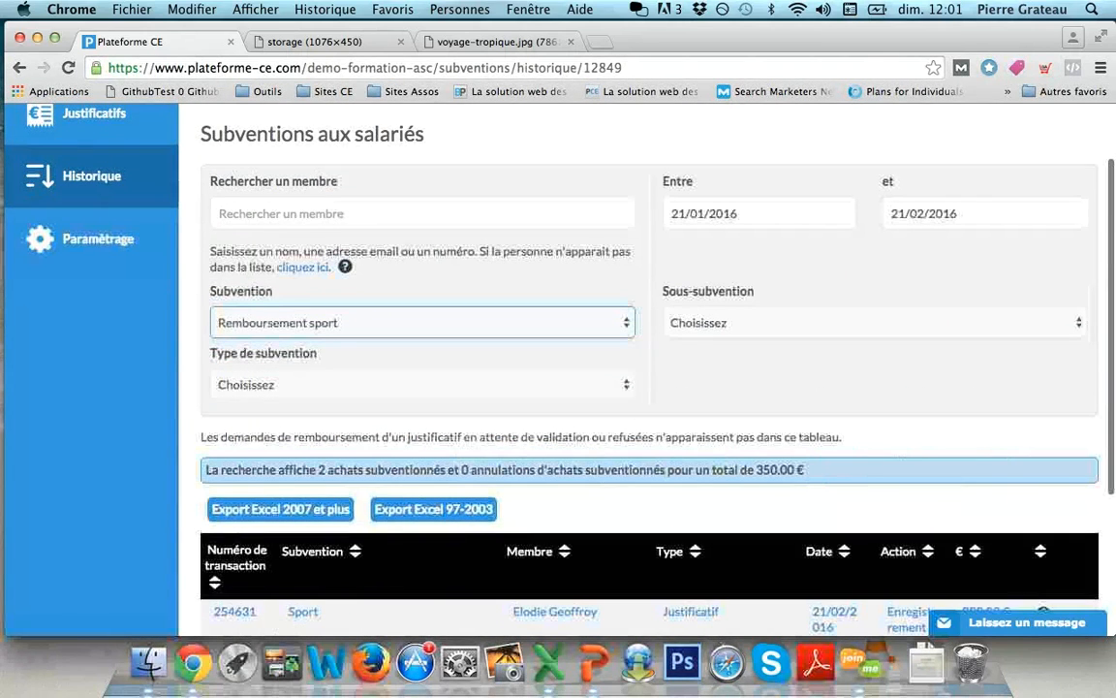
left_click(417, 385)
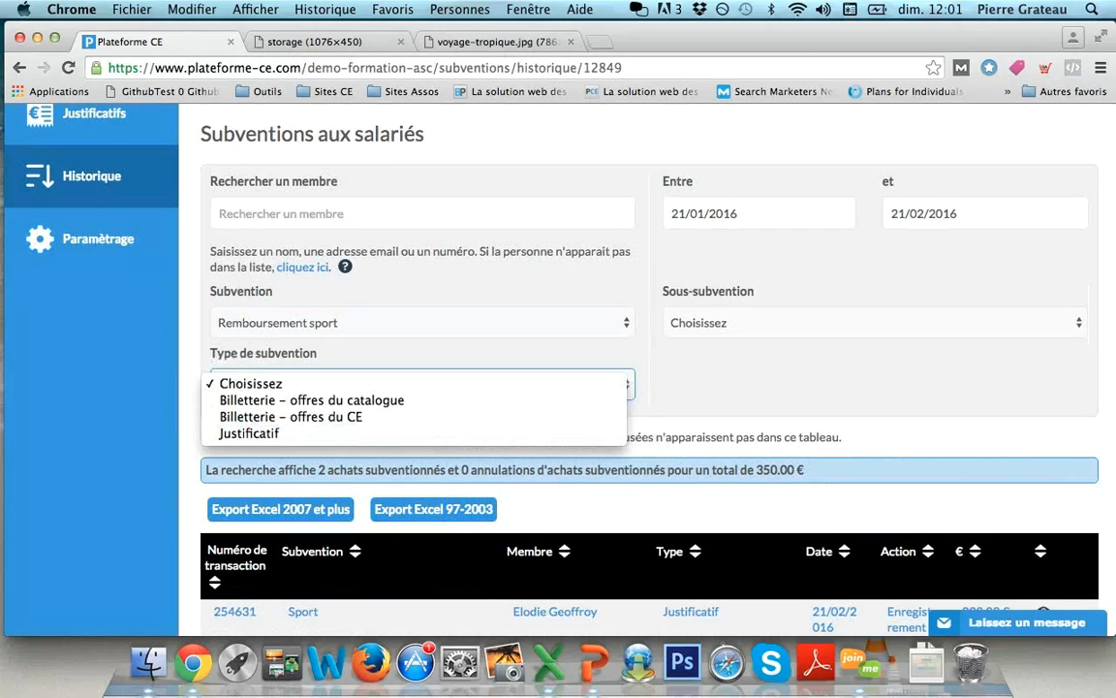
left_click(484, 352)
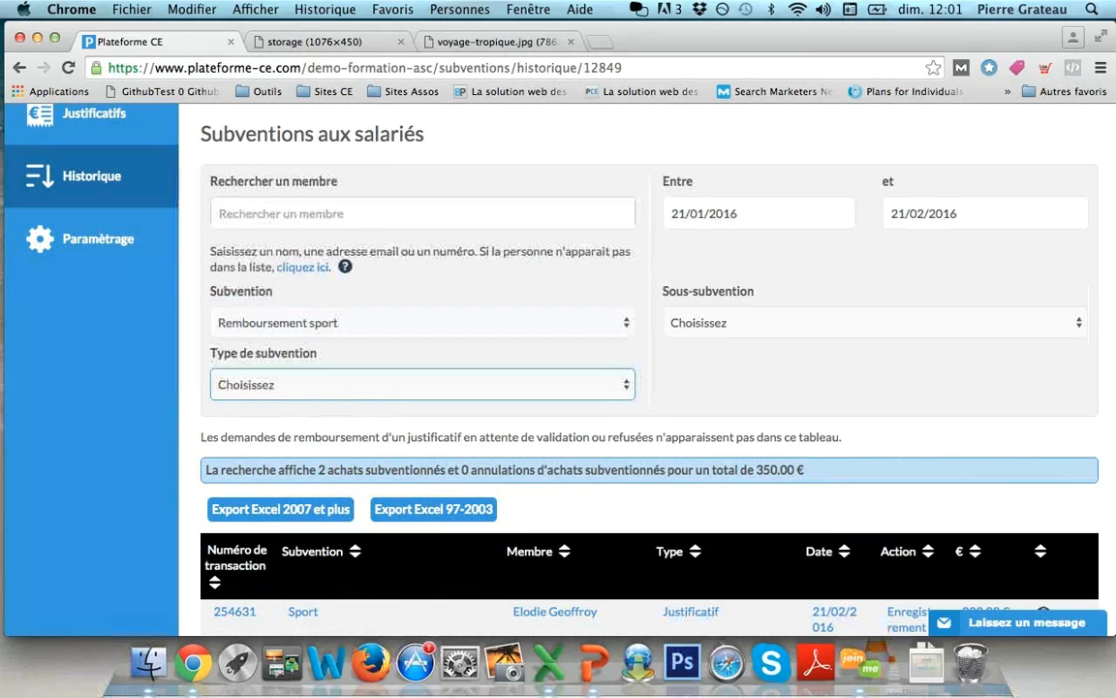
- Narrow the history to one matching member (1 purchase, 200 €) and open Paramétrage
left_click(388, 213)
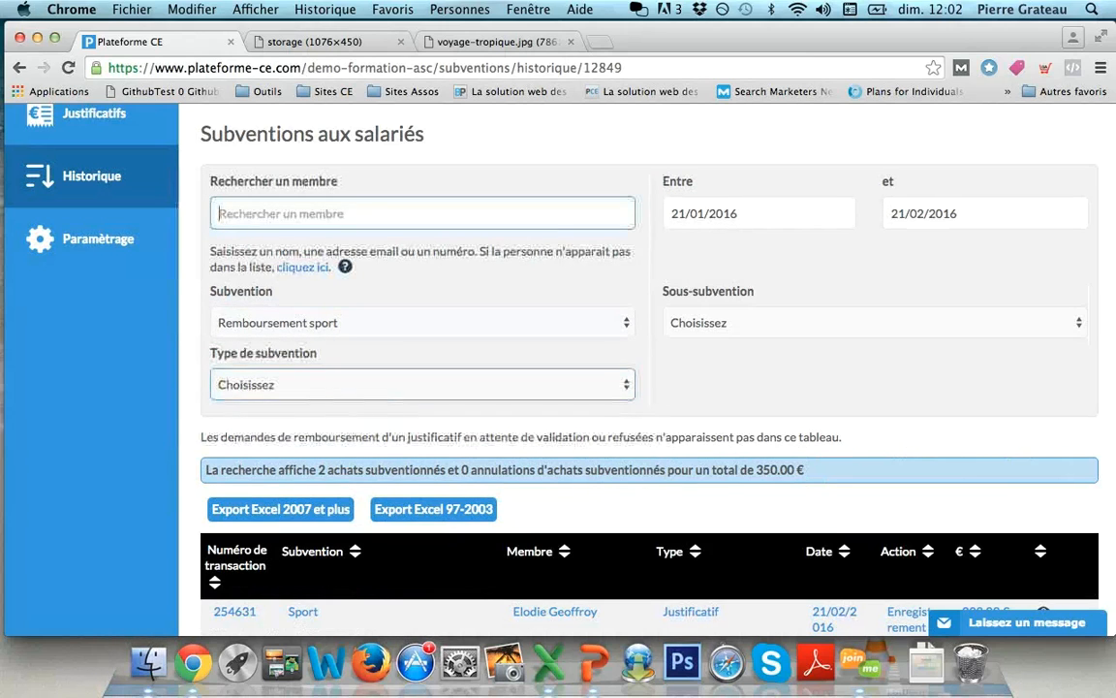
type("e")
key("Down")
key("Down")
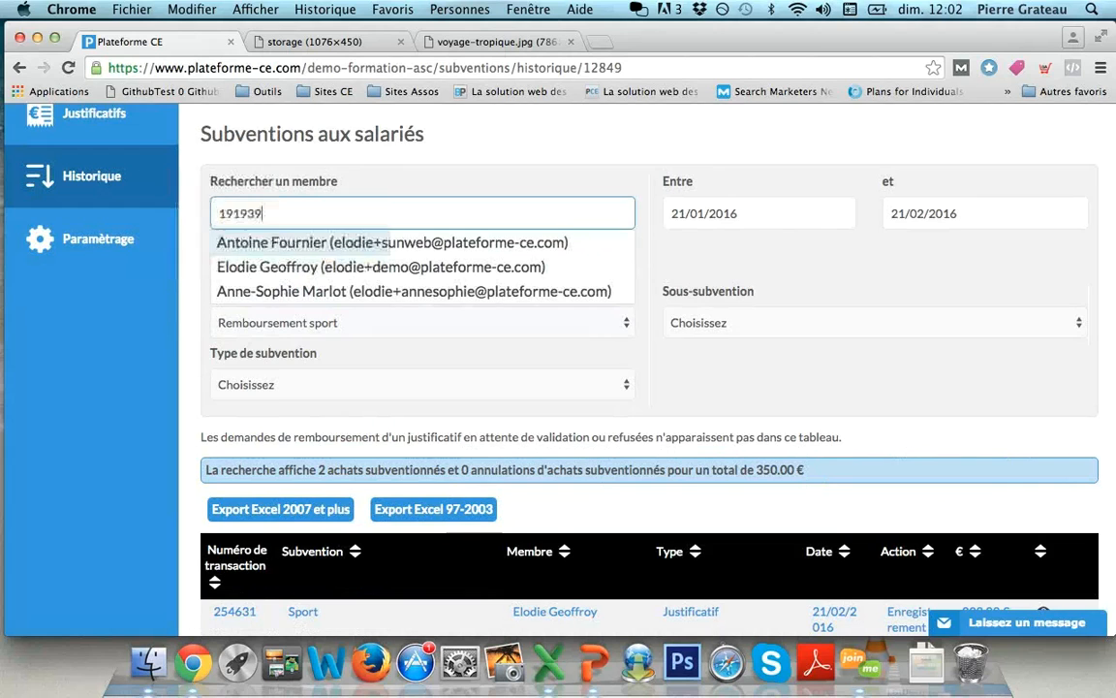
key("Return")
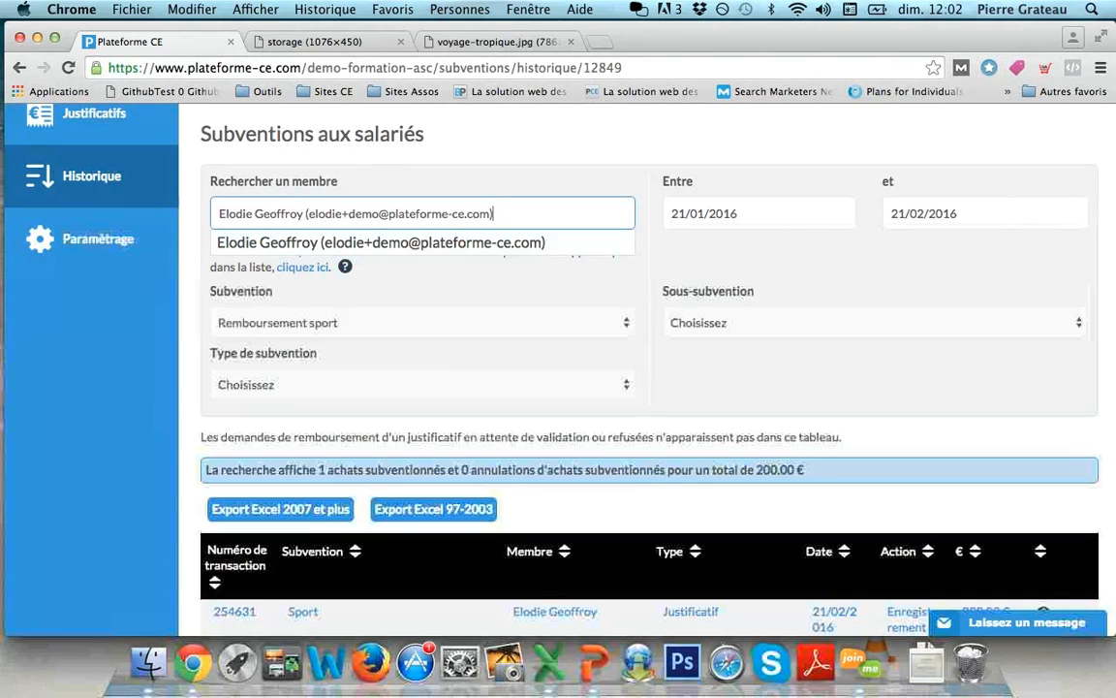
scroll(502, 295, "down", 1)
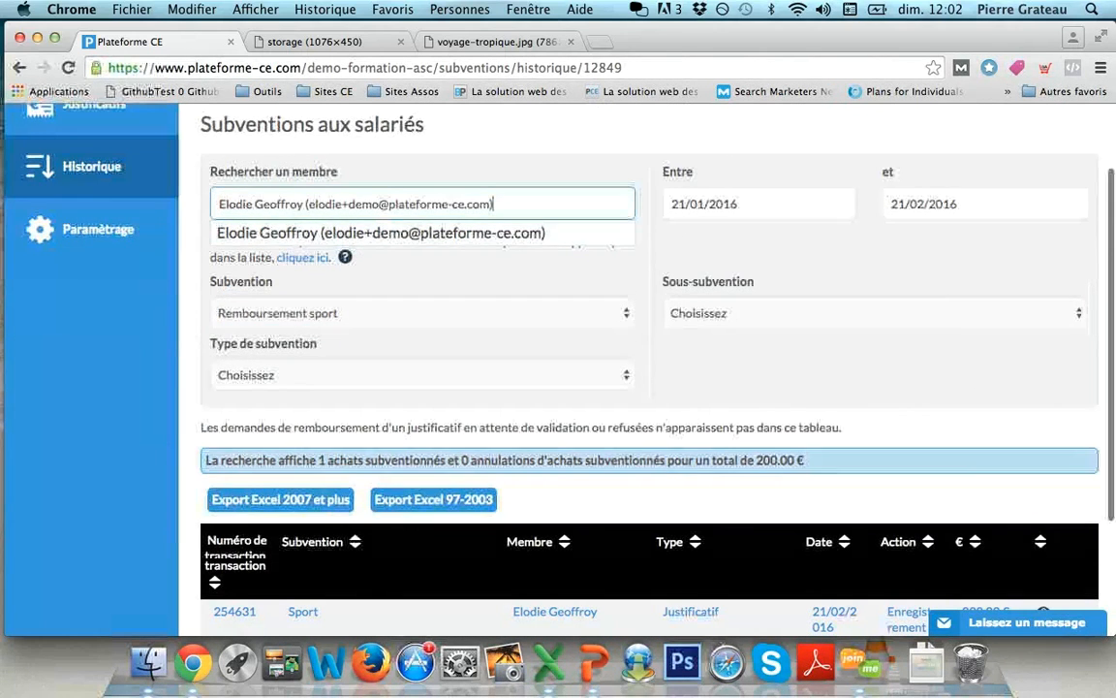
scroll(649, 436, "down", 5)
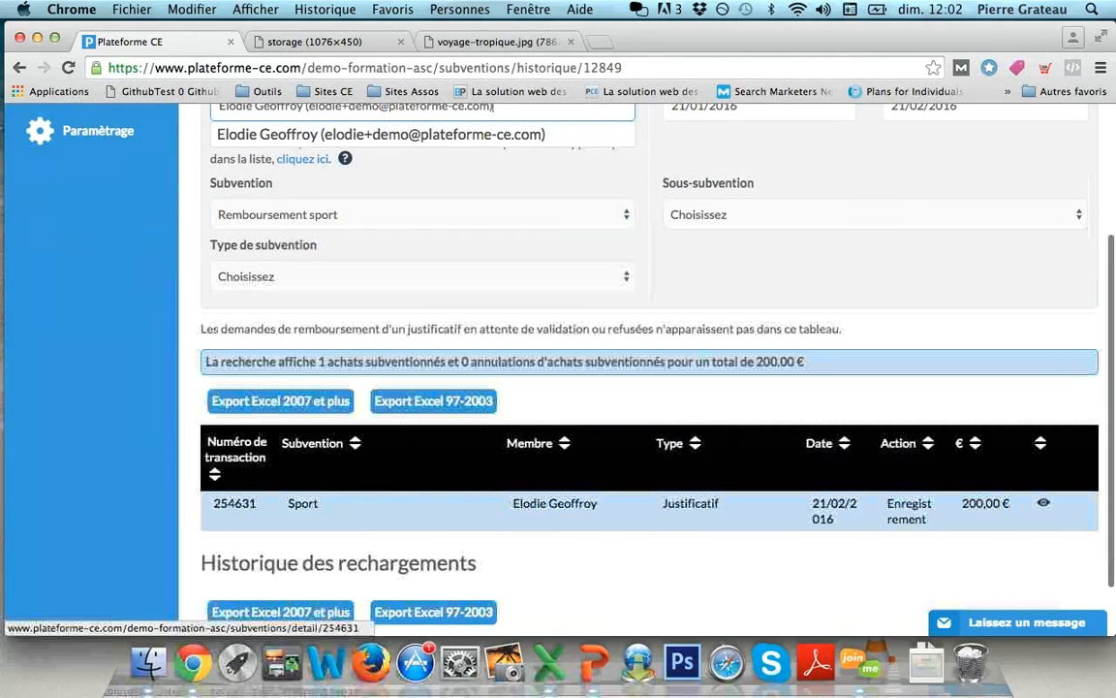
scroll(649, 514, "up", 10)
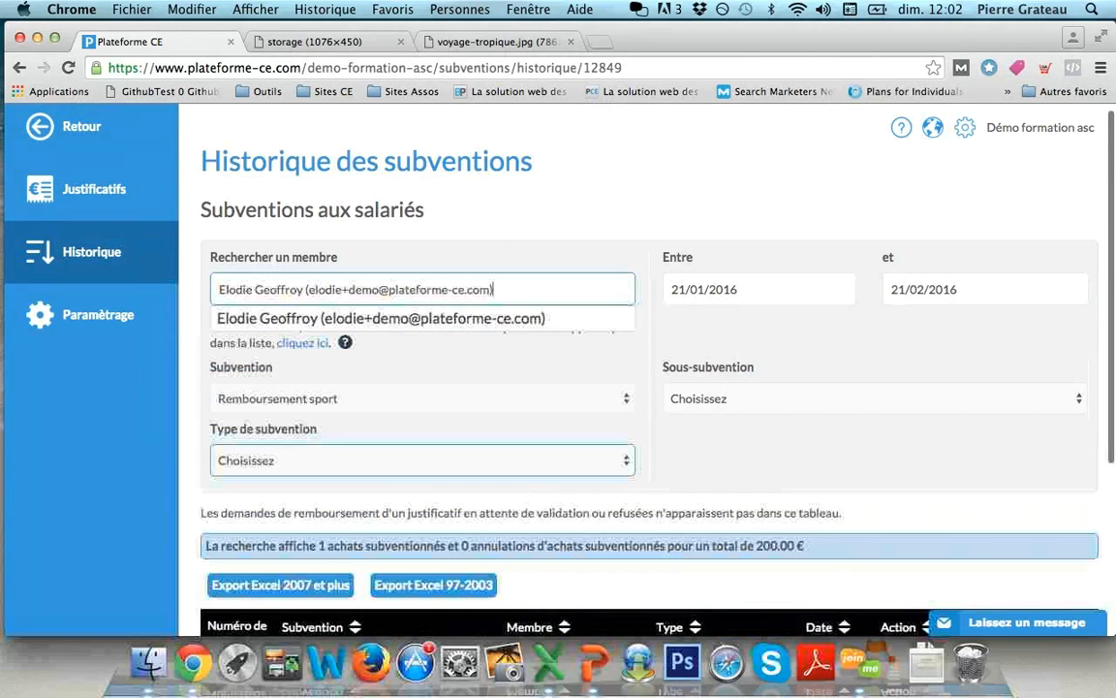
left_click(423, 460)
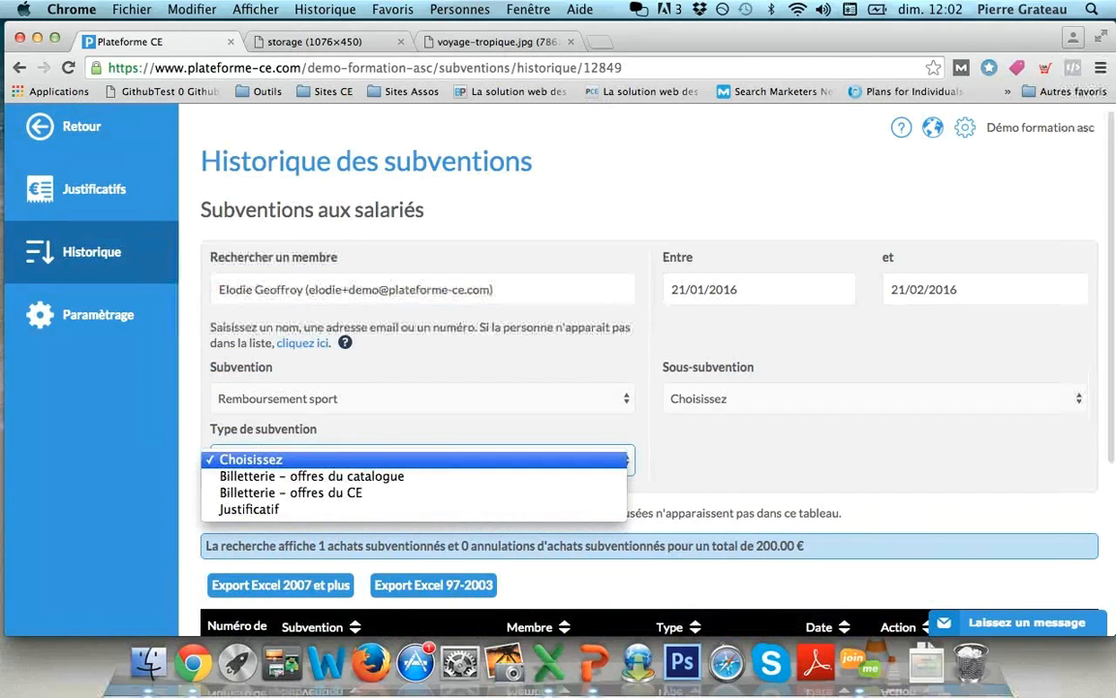
left_click(126, 426)
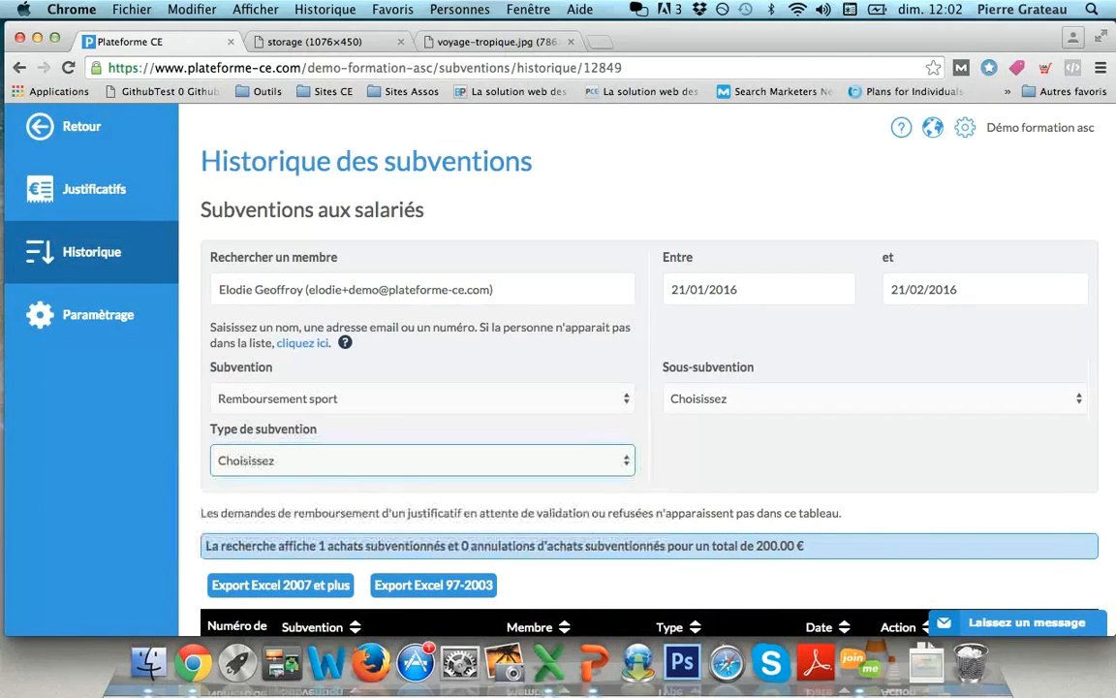
left_click(98, 315)
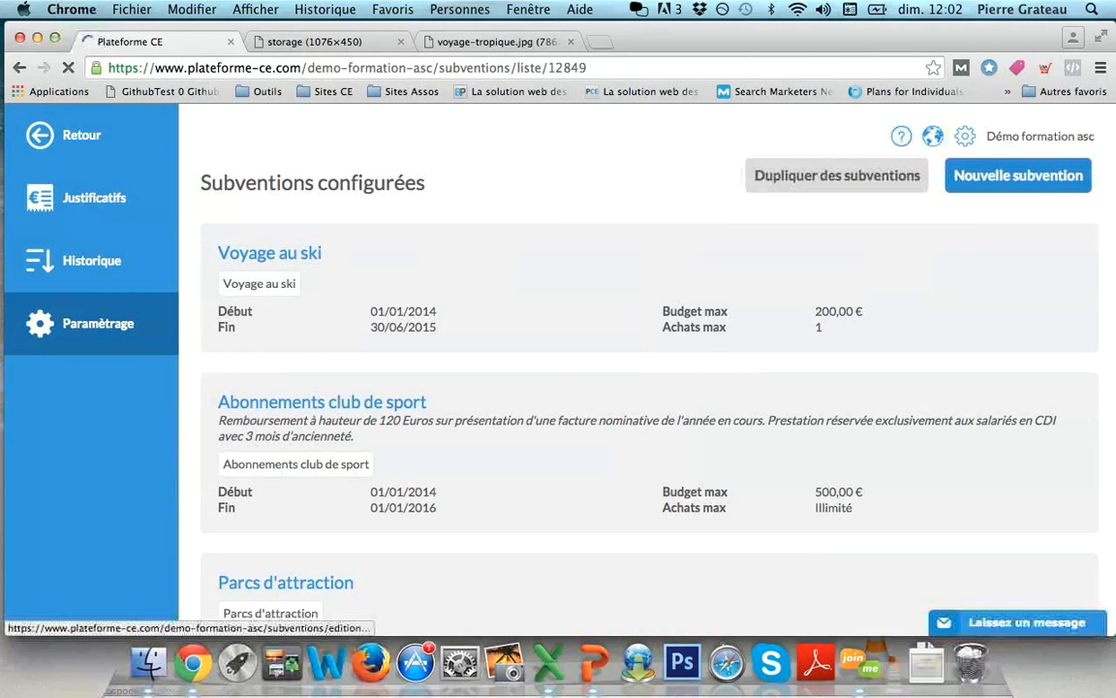
- Start a new subsidy covering Offres du catalogue en ligne
left_click(1018, 176)
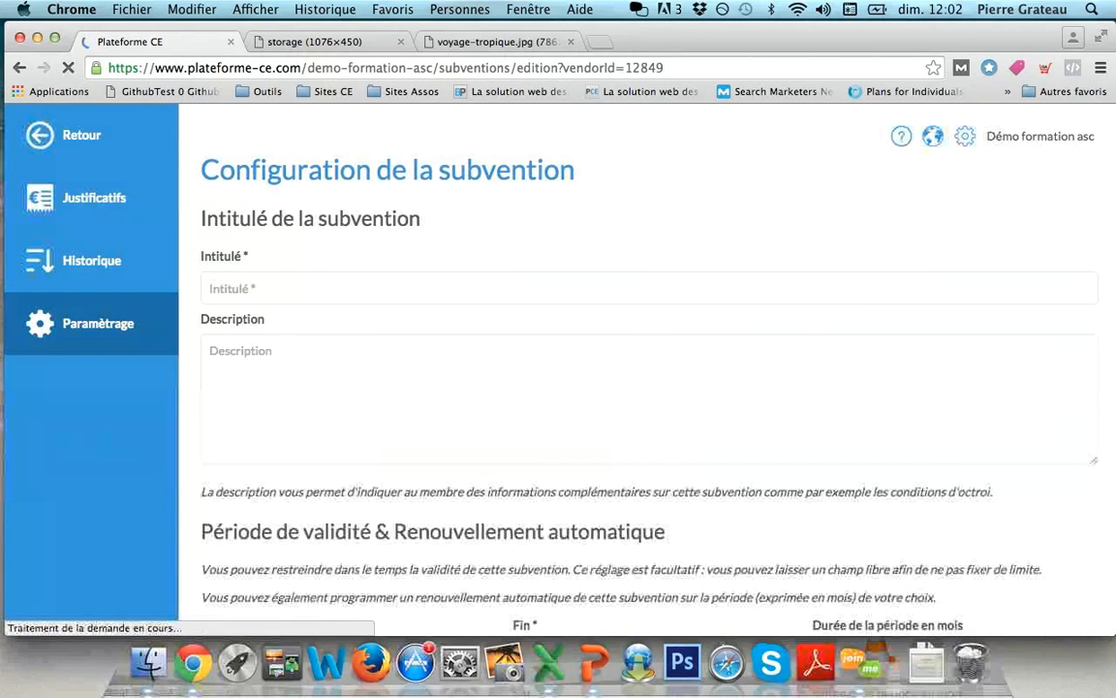
scroll(640, 388, "down", 1)
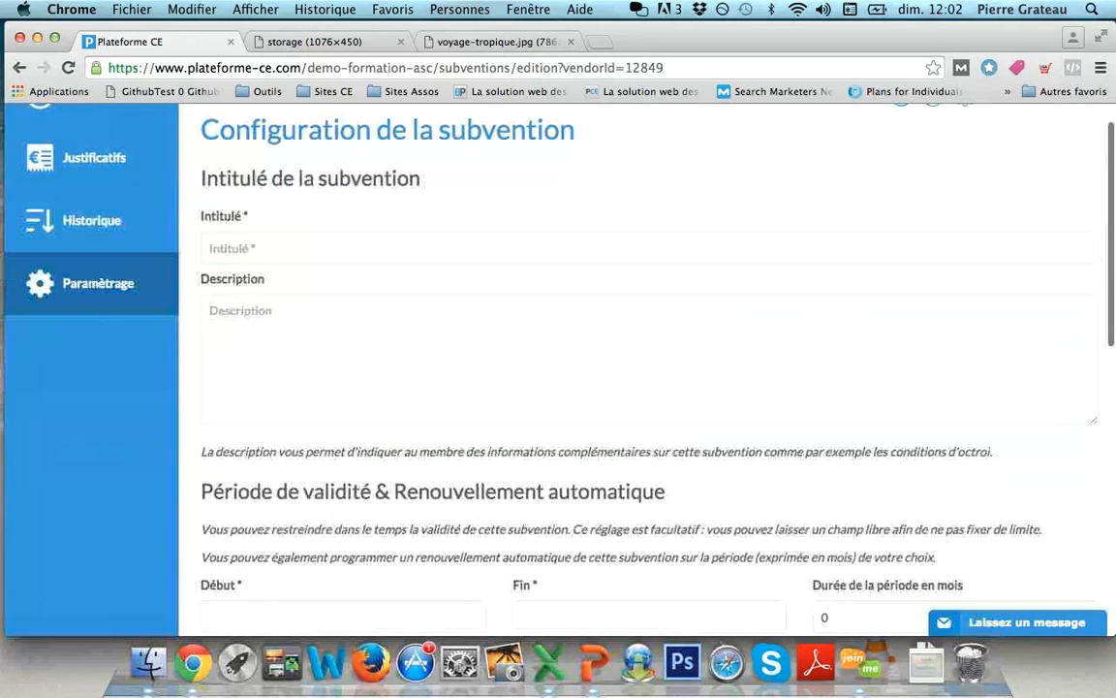
scroll(640, 388, "down", 5)
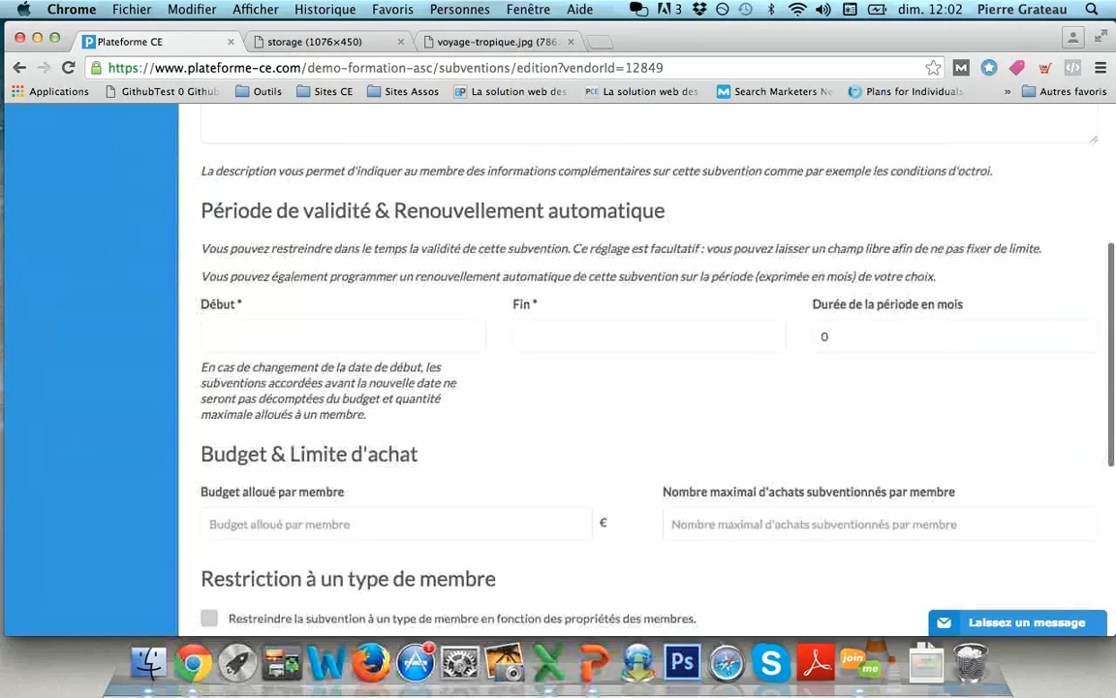
scroll(639, 387, "down", 4)
scroll(640, 388, "down", 3)
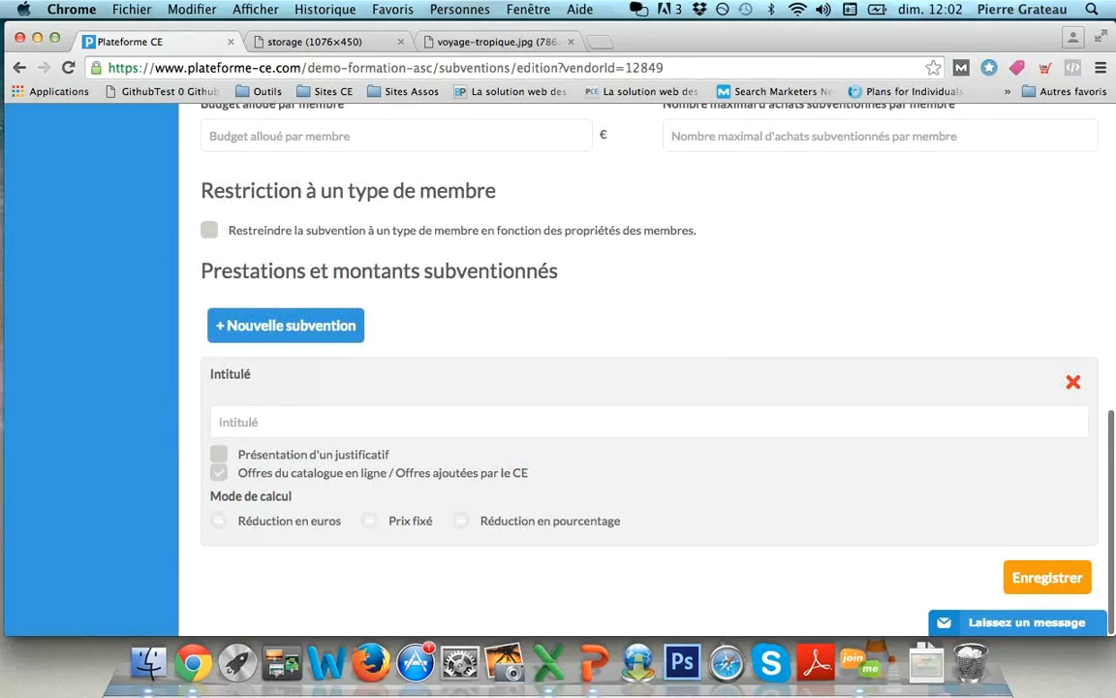
left_click(219, 472)
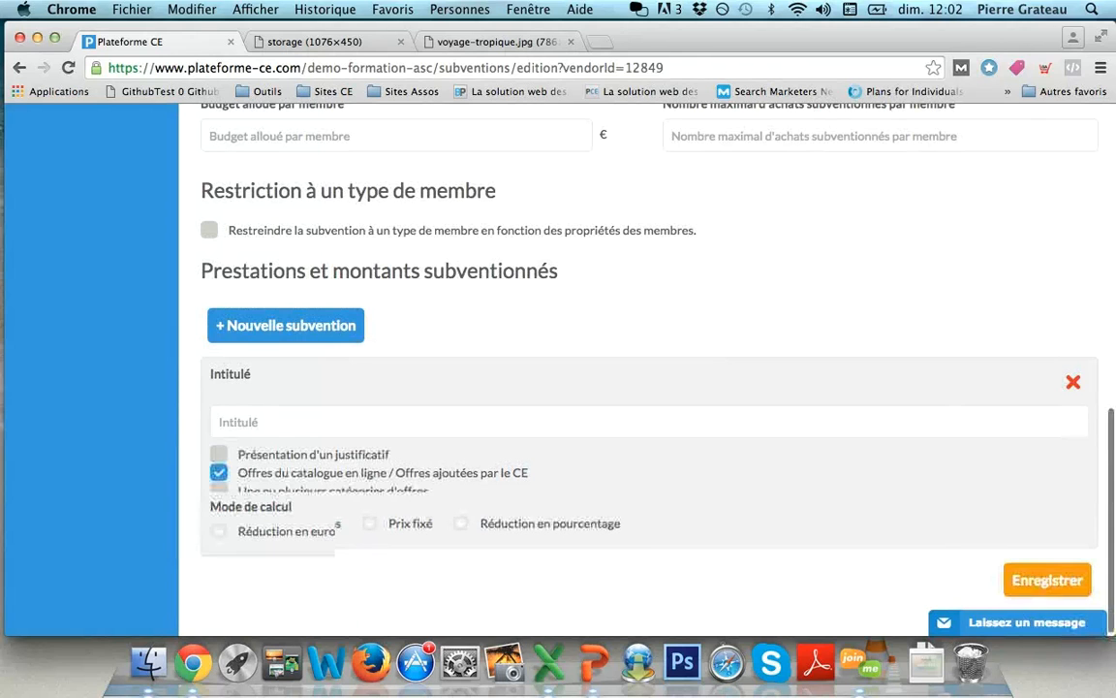
scroll(219, 465, "down", 1)
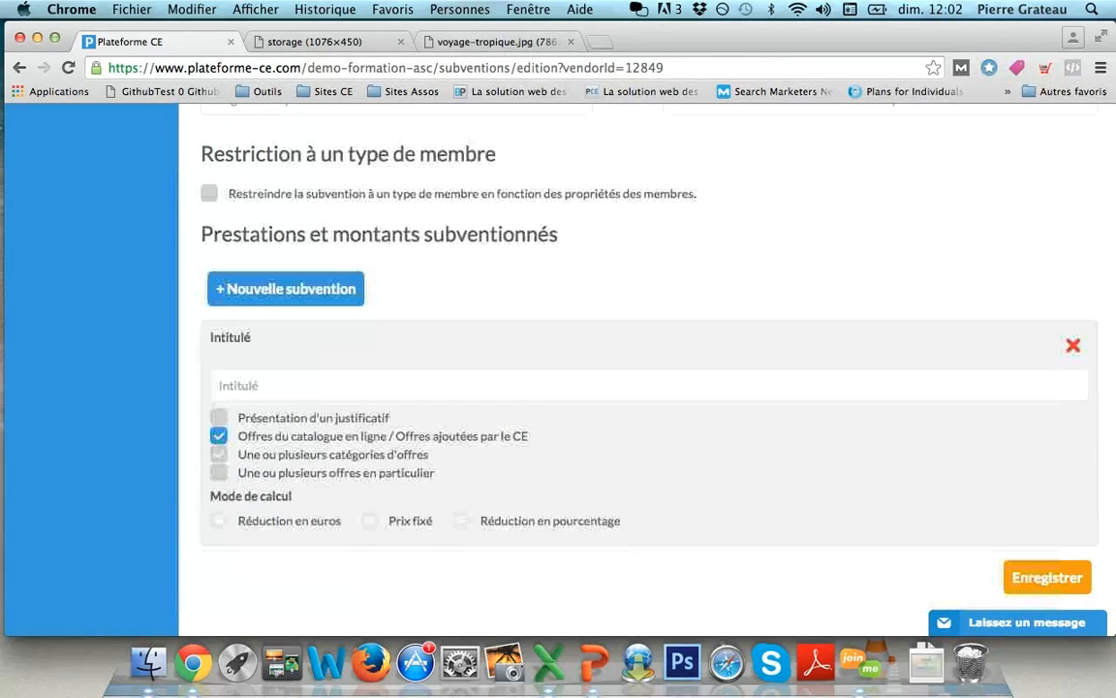
- Limit the subsidy to Une ou plusieurs offres en particulier instead of offer categories
left_click(219, 454)
scroll(219, 455, "down", 2)
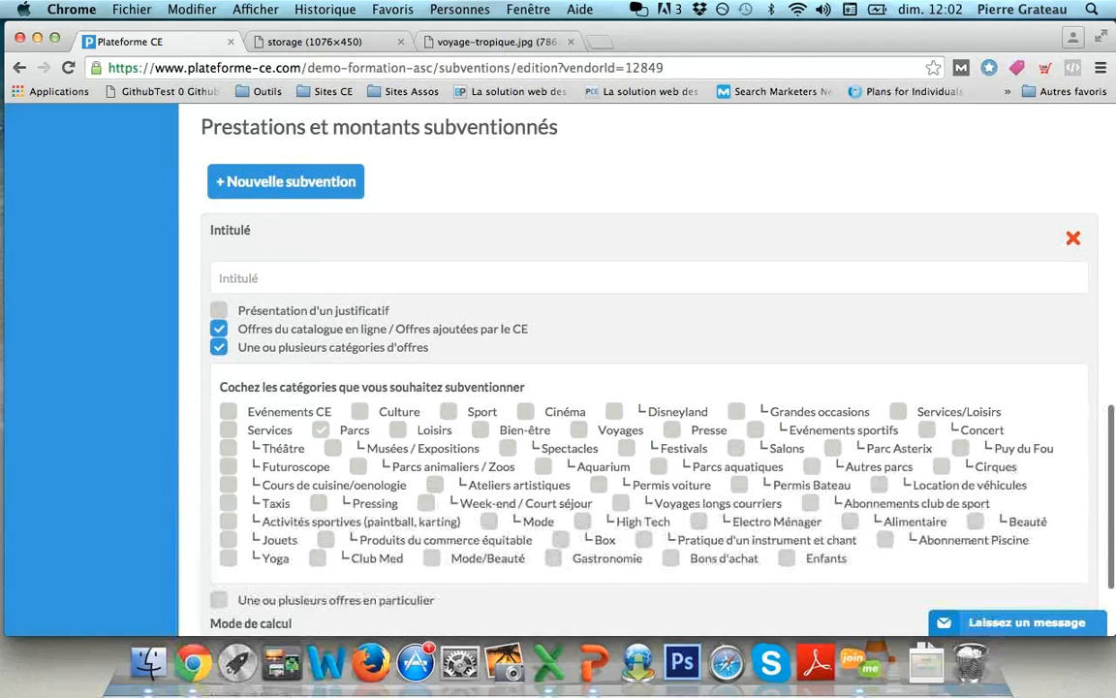
scroll(219, 455, "up", 2)
left_click(219, 455)
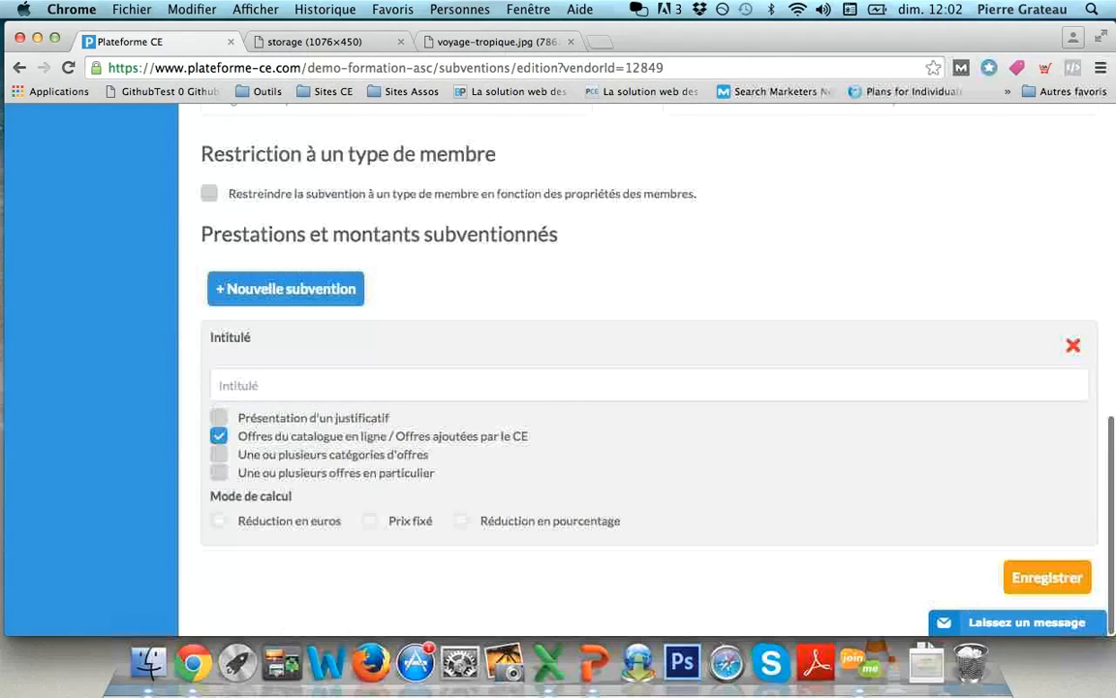
left_click(219, 472)
scroll(219, 473, "down", 1)
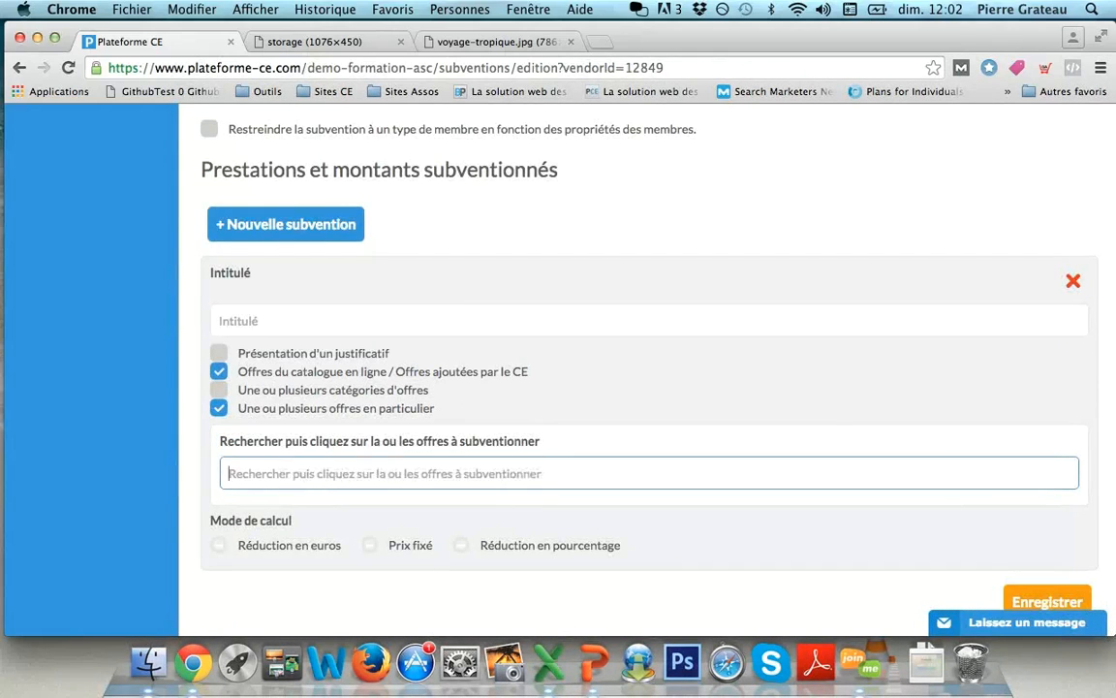
- Search 'disneyland' and add the Disneyland Paris Passeport Annuel offer to the subsidy
type("disneyland")
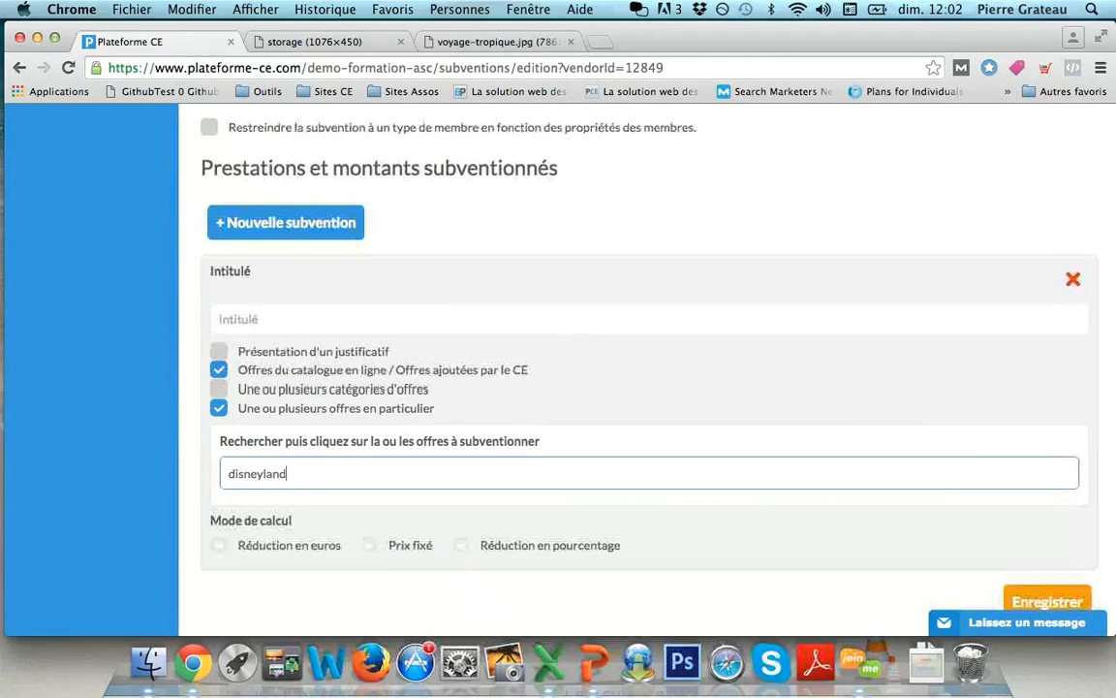
scroll(640, 387, "down", 5)
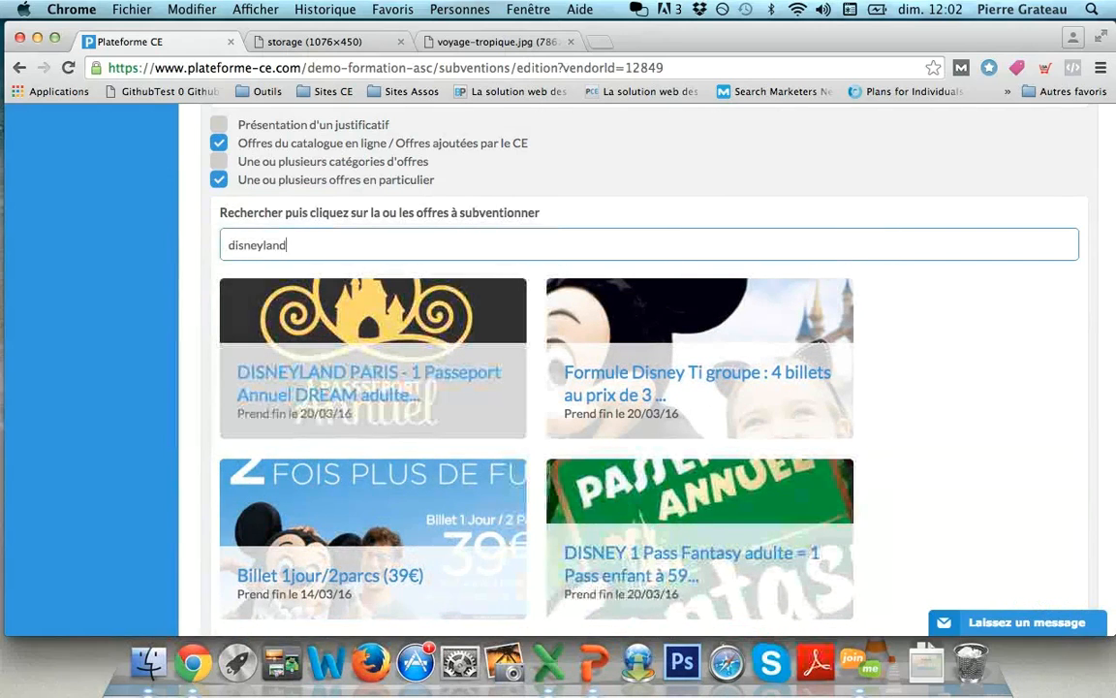
left_click(373, 359)
scroll(373, 359, "down", 3)
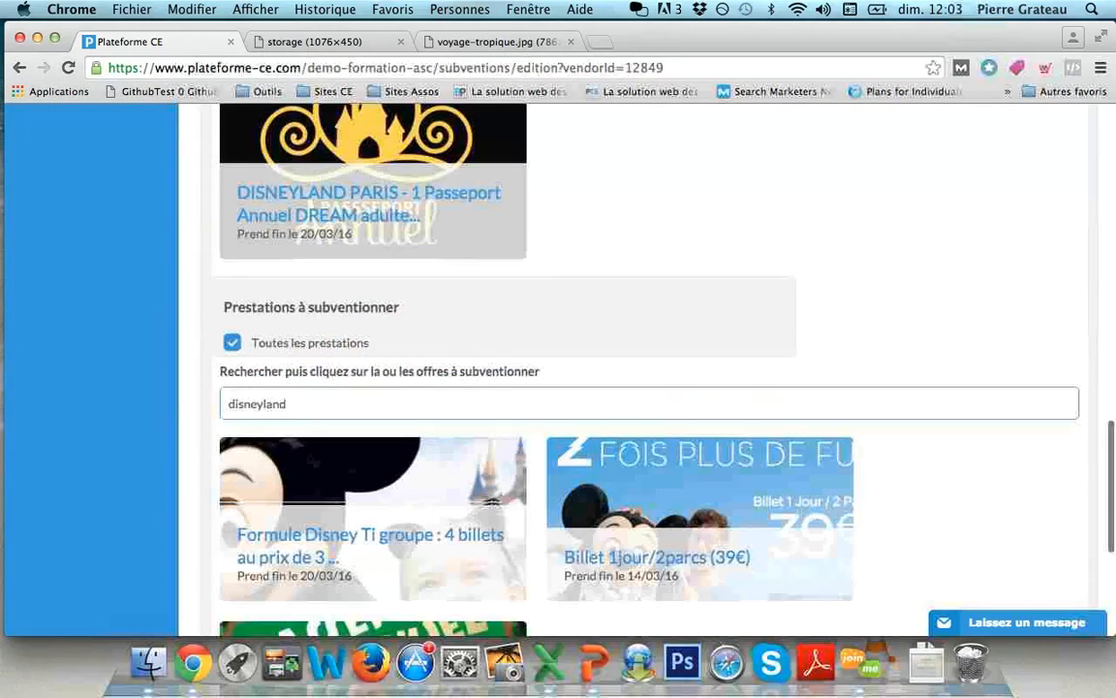
scroll(640, 388, "up", 15)
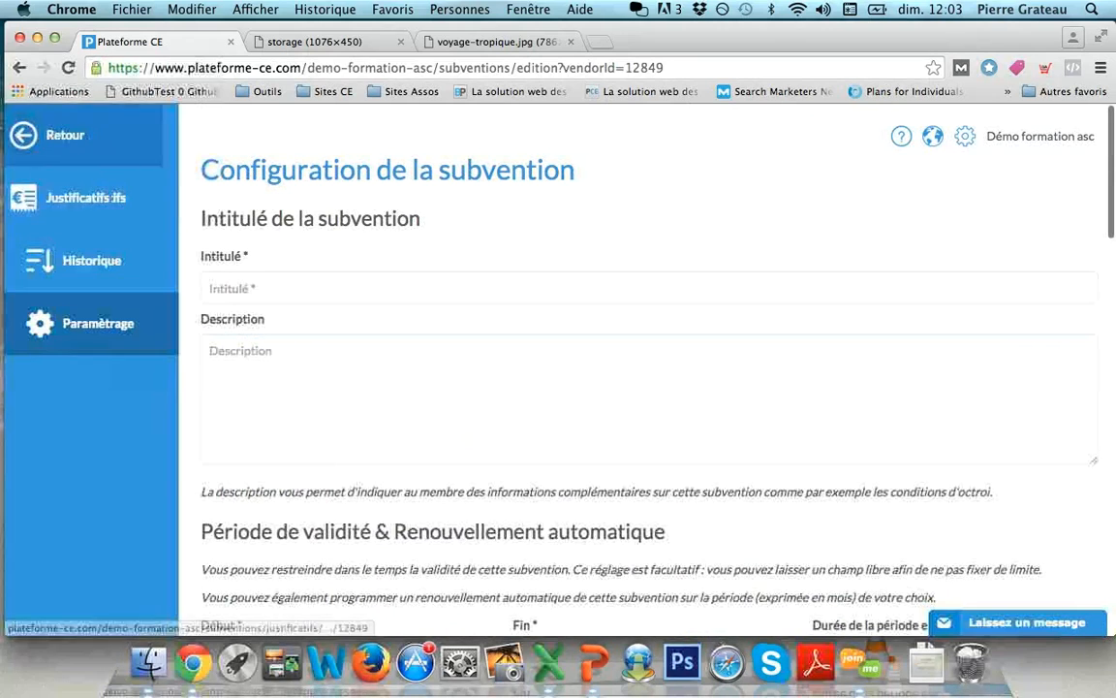
scroll(639, 387, "down", 3)
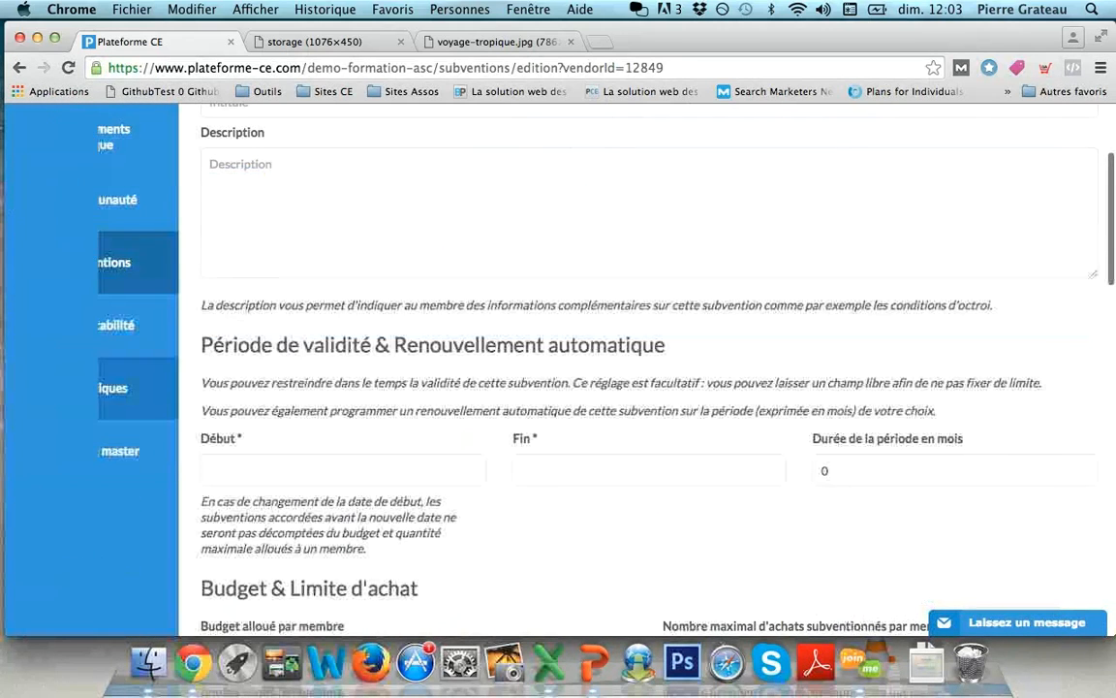
scroll(640, 388, "up", 3)
left_click(109, 260)
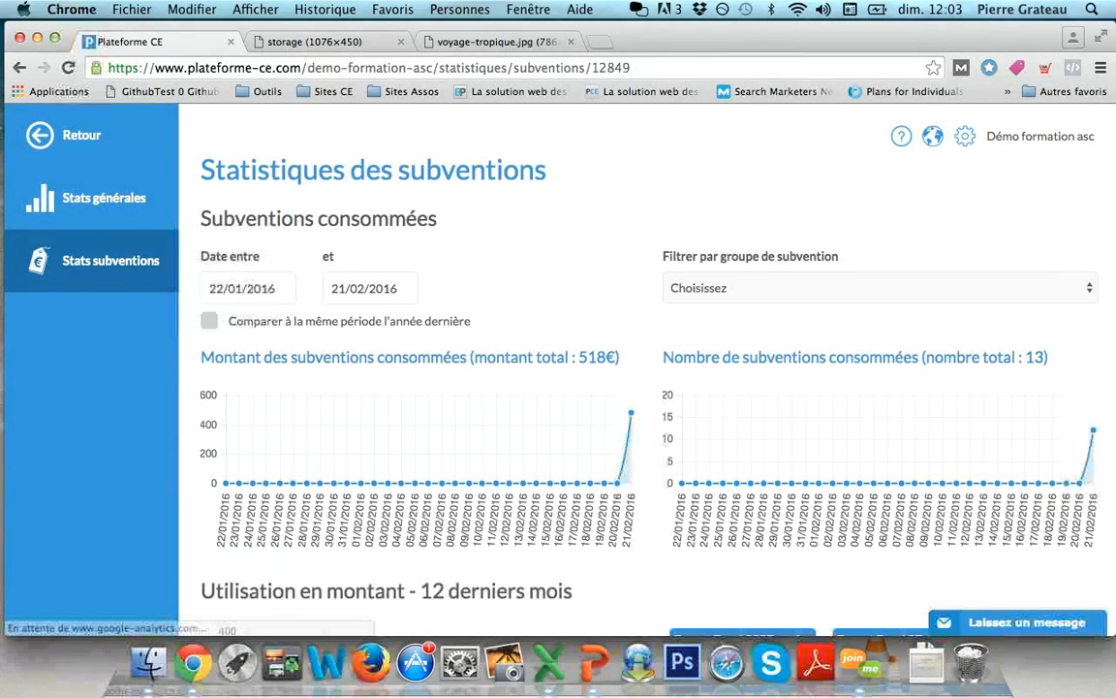
- Review the 12-month Utilisation en montant subsidy chart
scroll(639, 387, "down", 3)
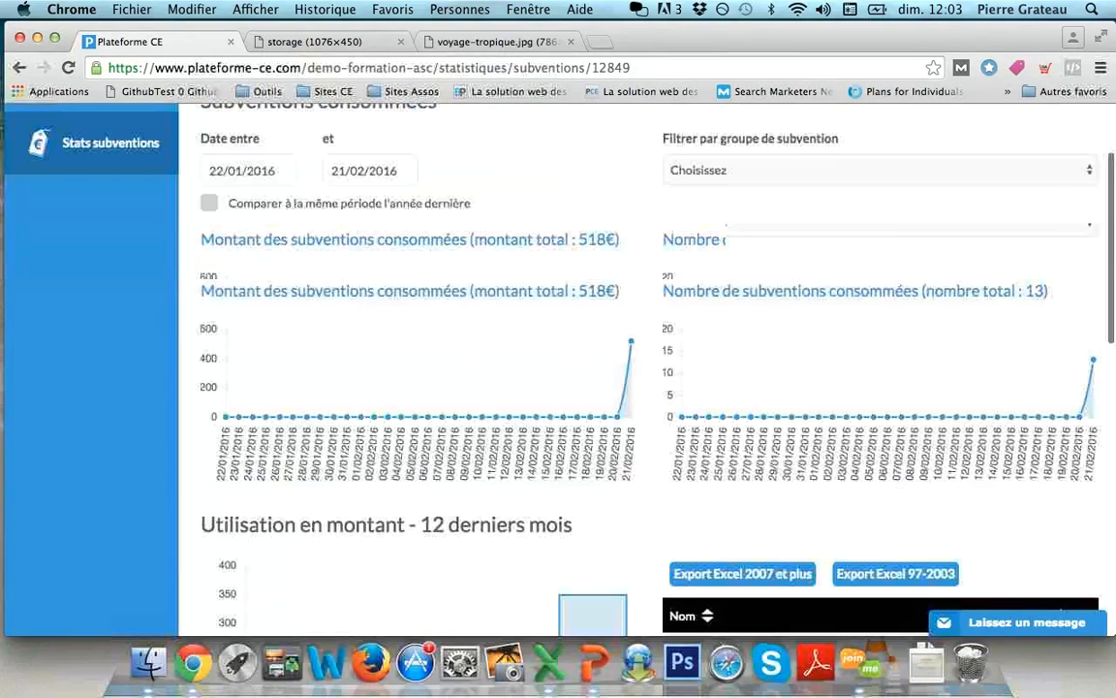
scroll(640, 387, "down", 2)
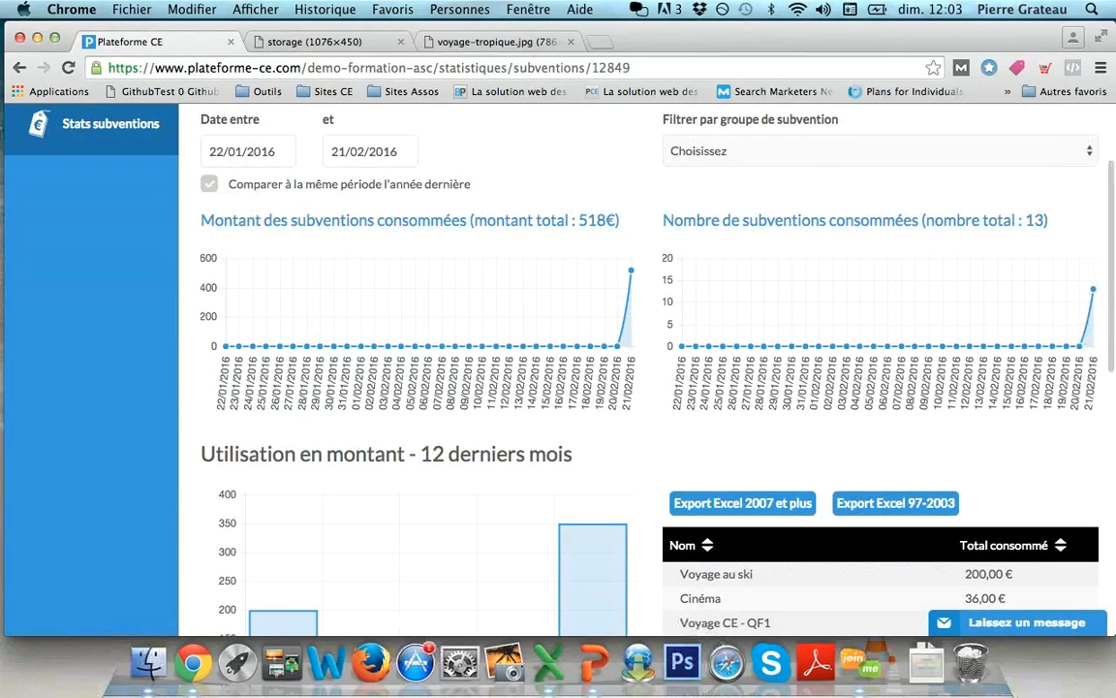
scroll(558, 378, "down", 5)
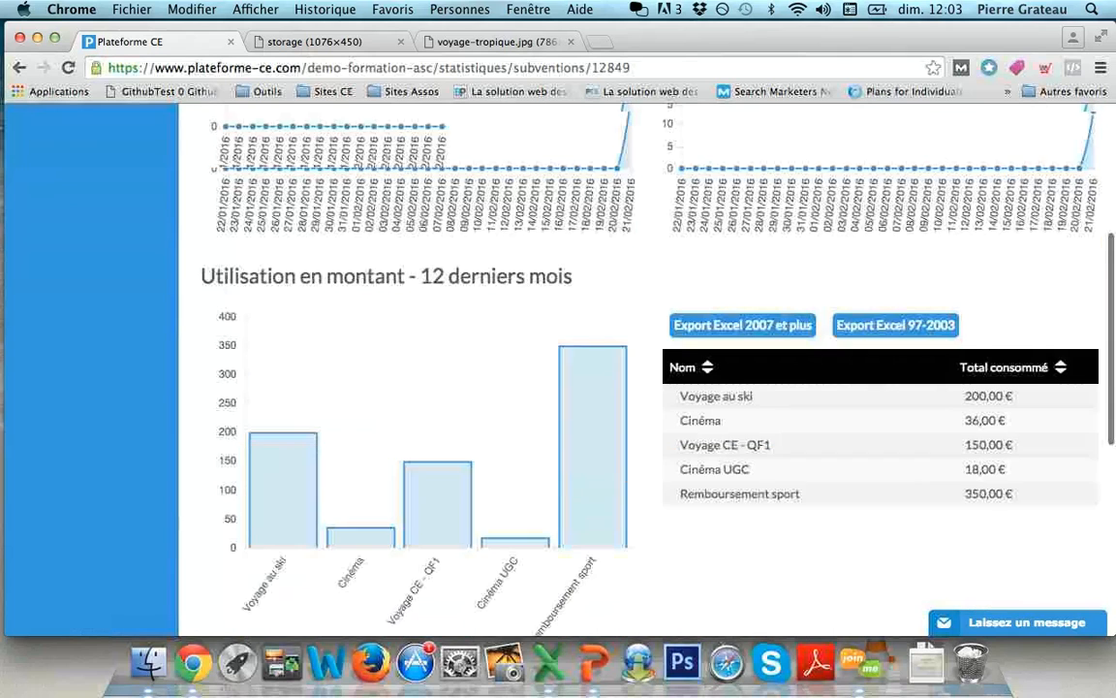
scroll(438, 392, "down", 3)
scroll(438, 393, "up", 1)
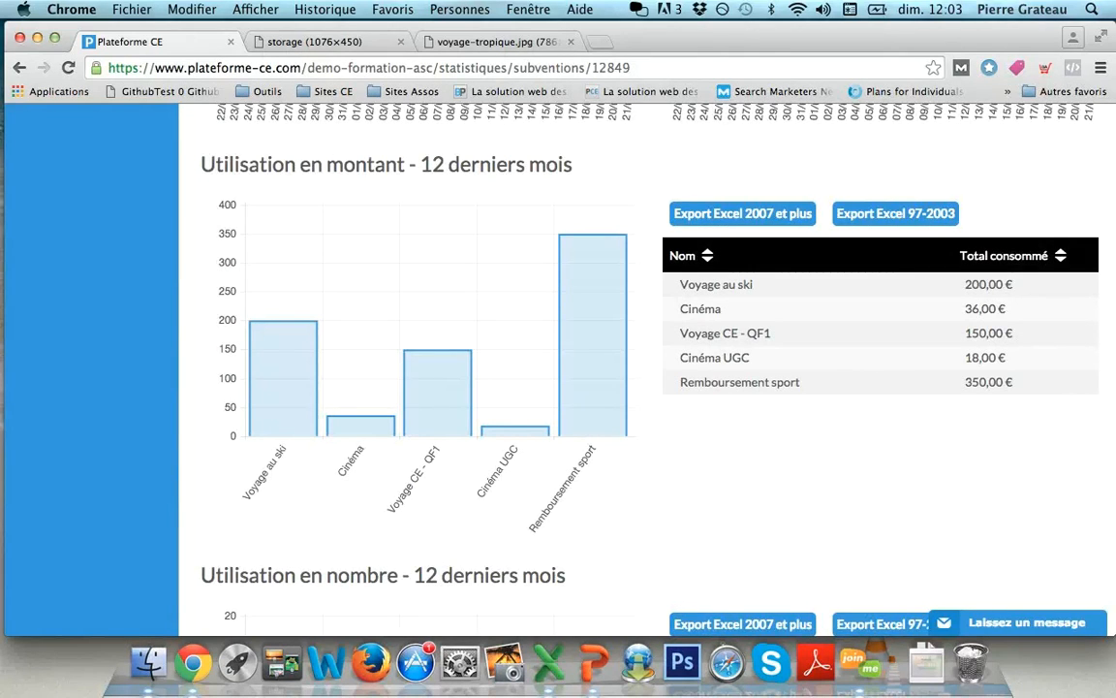
mouse_move(593, 335)
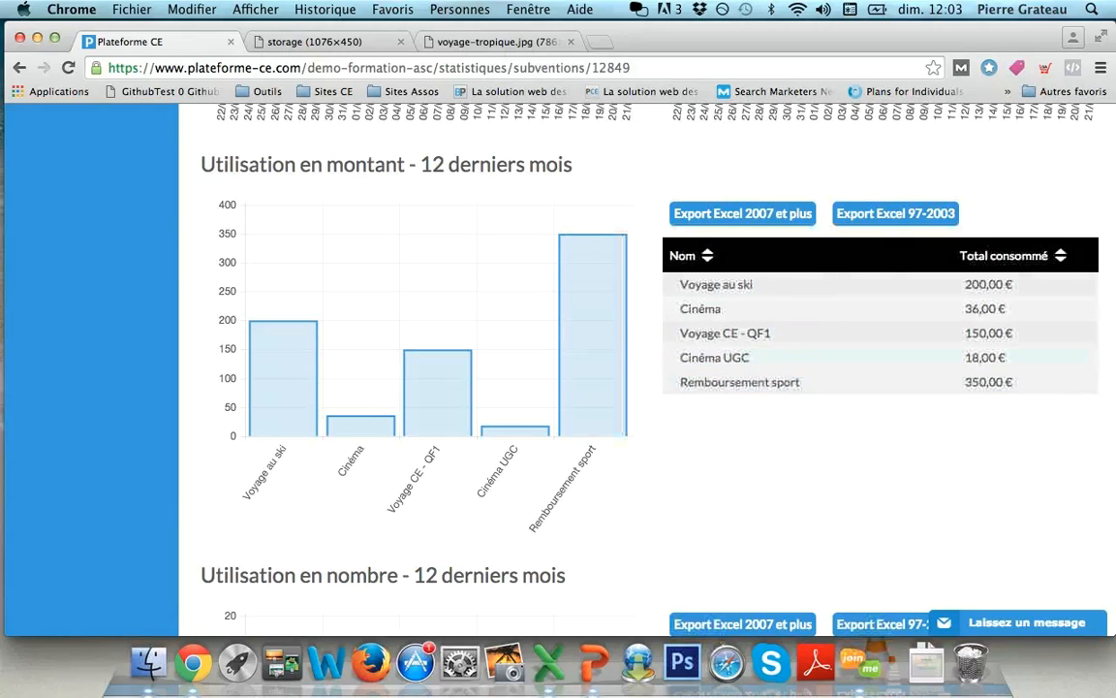
scroll(824, 310, "down", 5)
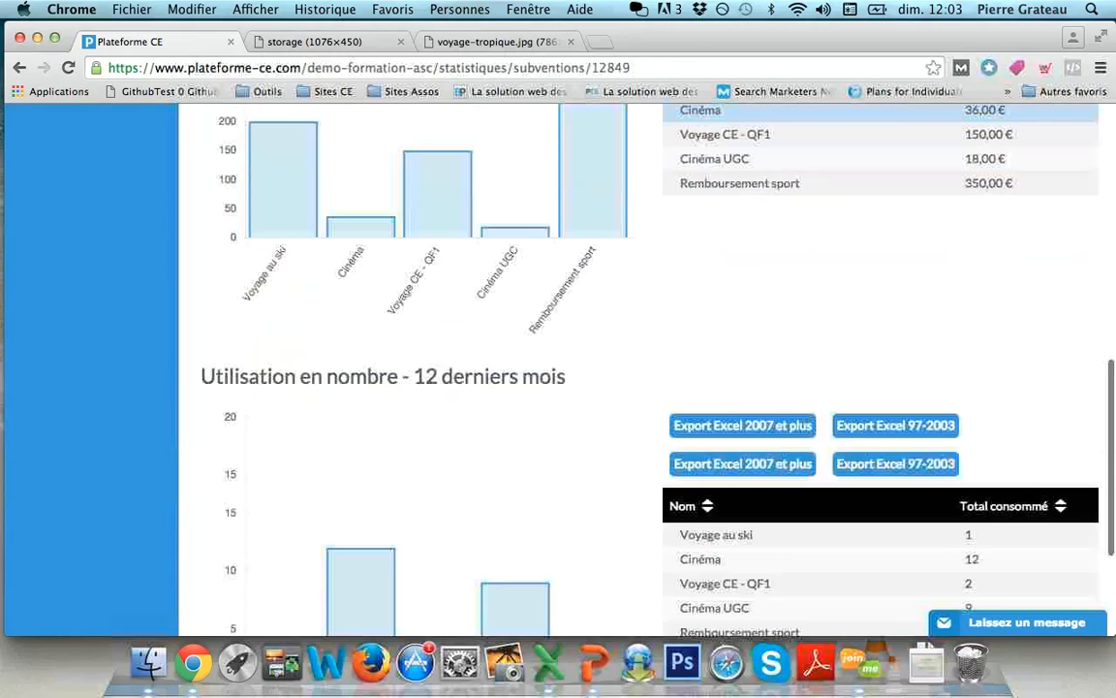
scroll(640, 368, "down", 4)
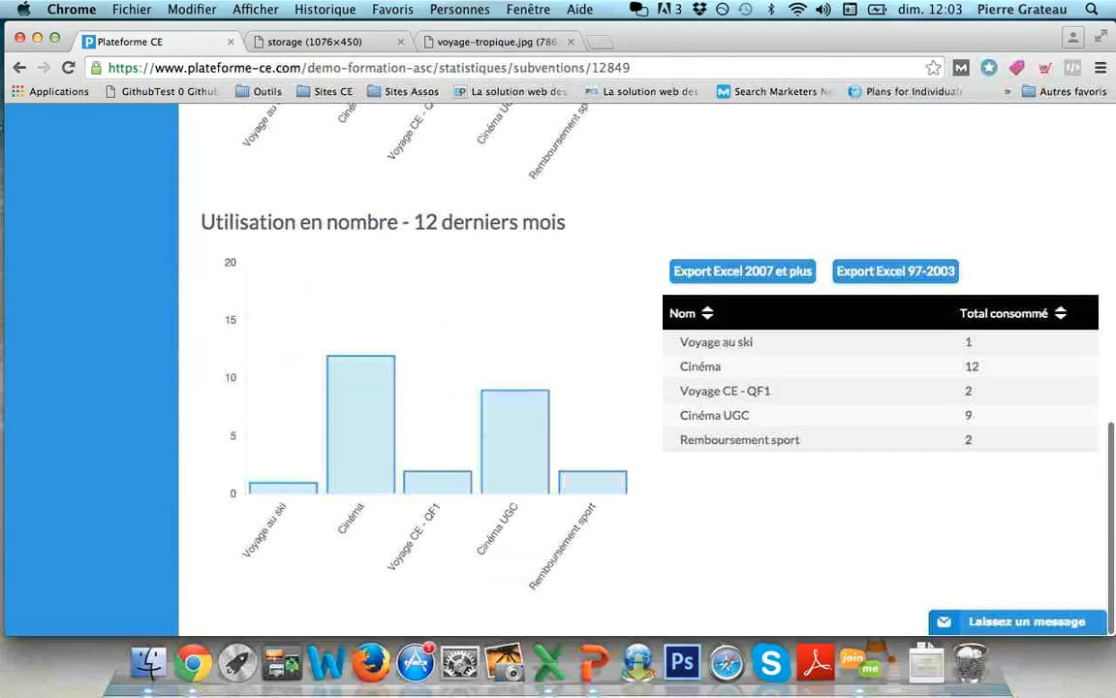
- Inspect the Utilisation en nombre chart, then switch to the PowerPoint webinar deck
left_click_drag(200, 222, 518, 222)
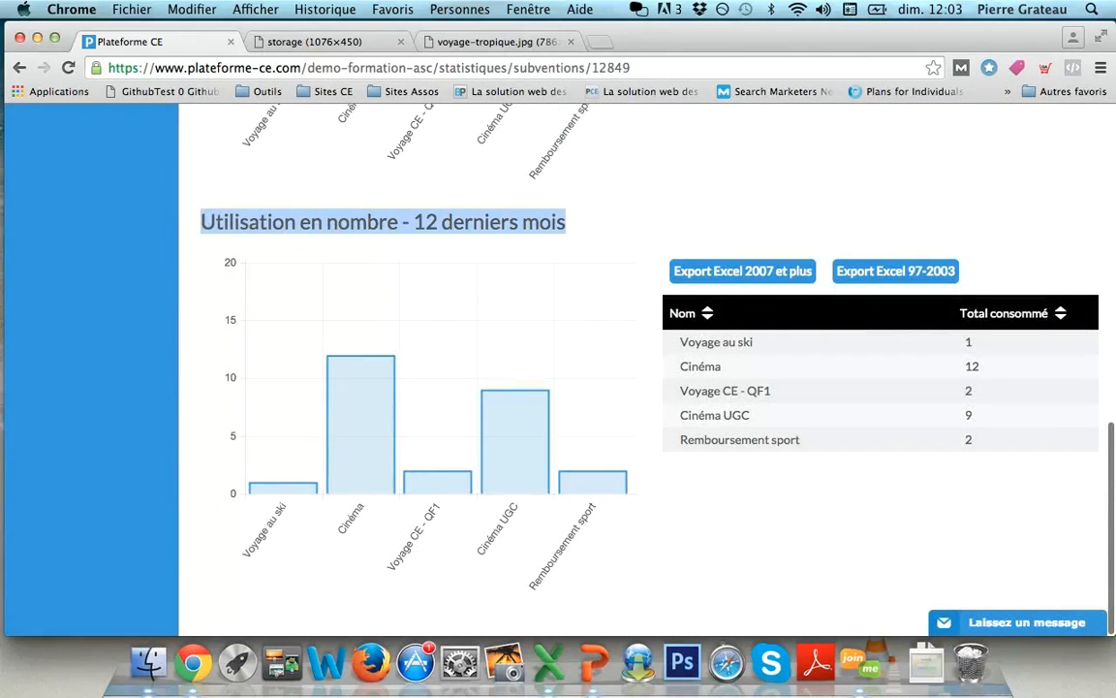
left_click(511, 224)
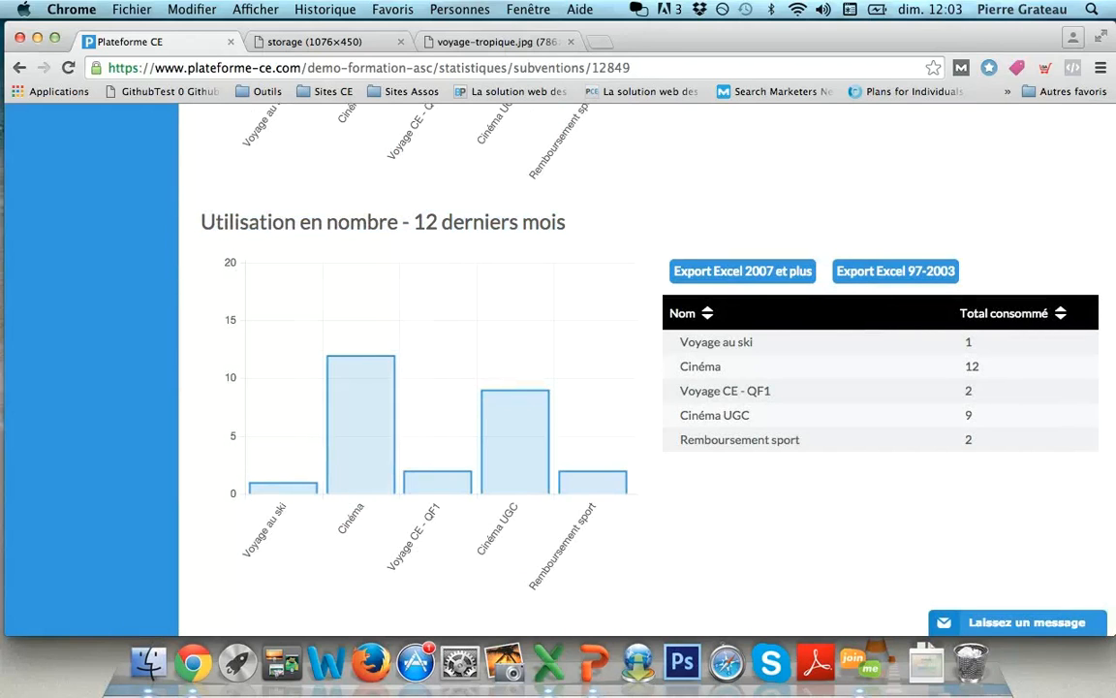
mouse_move(360, 424)
scroll(360, 424, "up", 3)
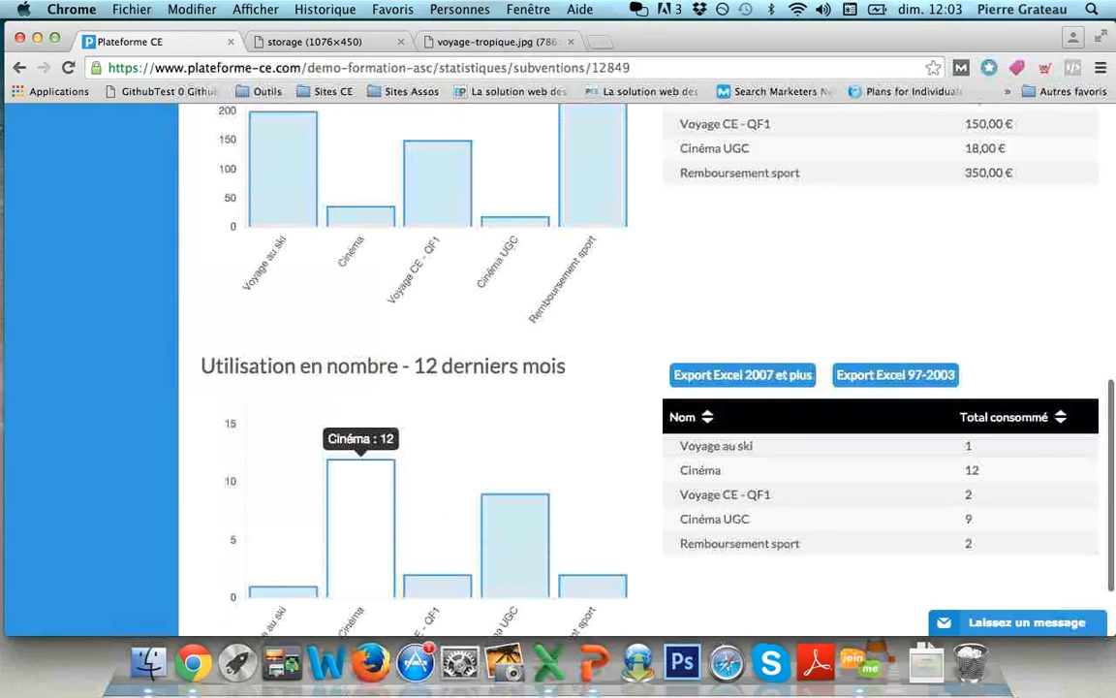
scroll(360, 485, "down", 2)
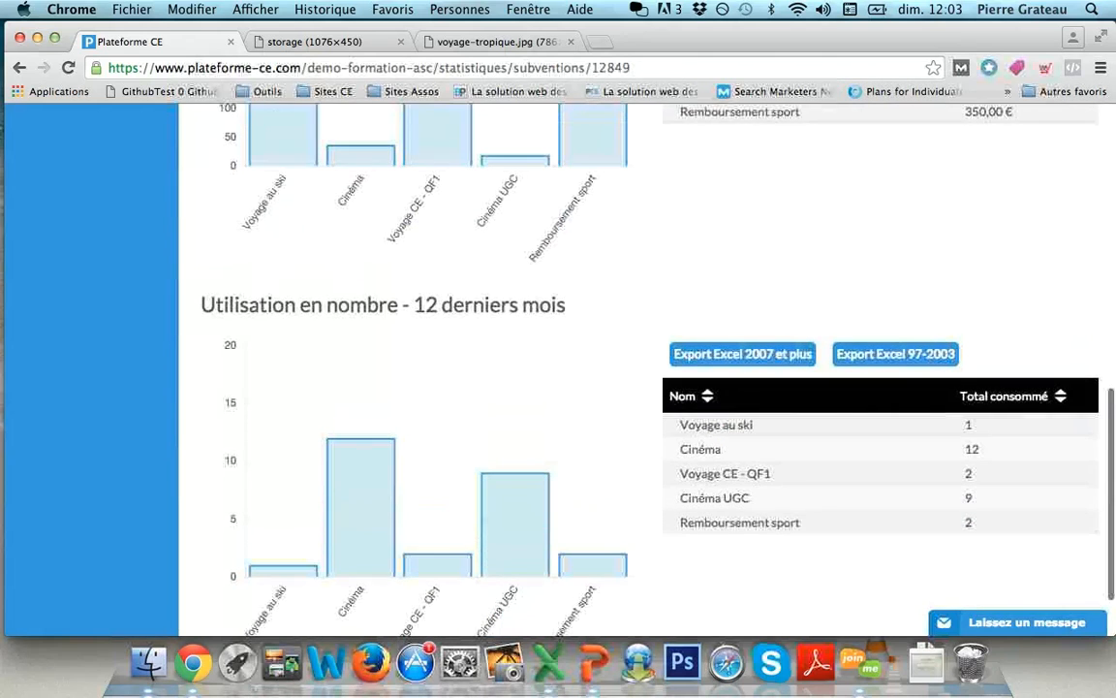
scroll(361, 339, "up", 1)
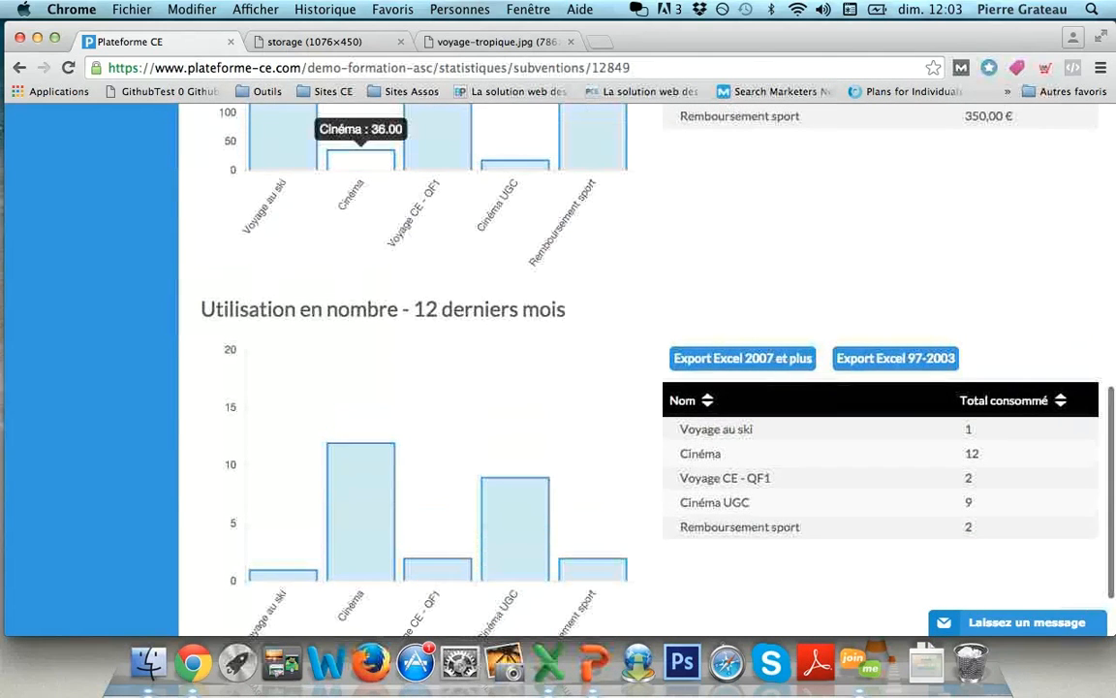
mouse_move(361, 504)
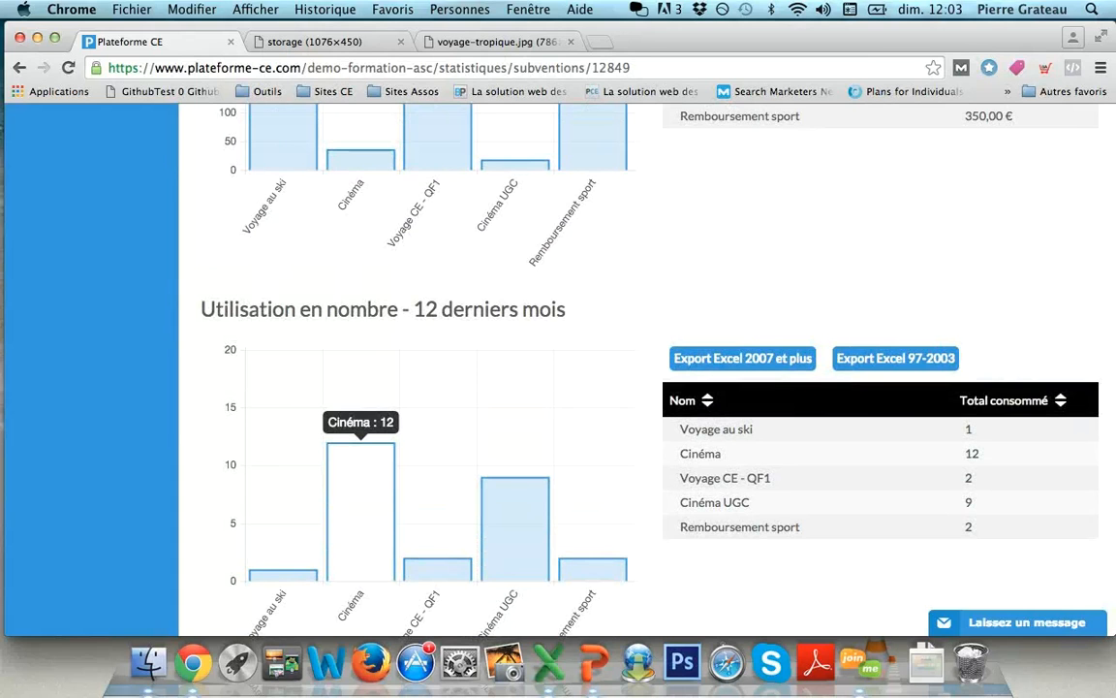
scroll(514, 504, "up", 4)
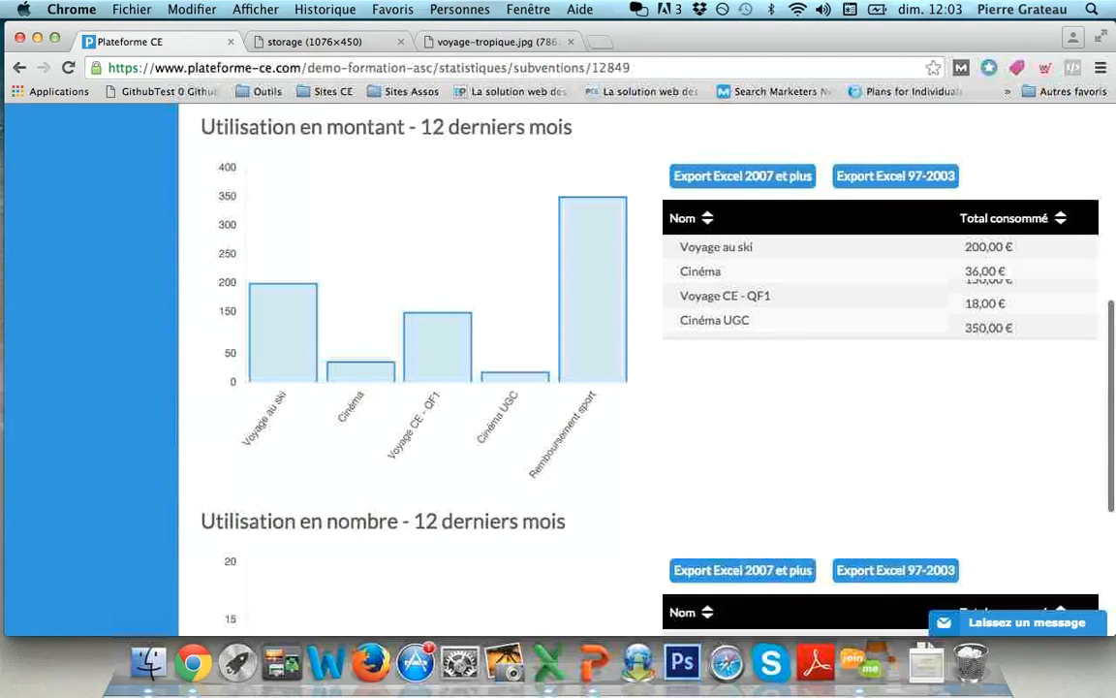
scroll(639, 368, "up", 8)
left_click(594, 662)
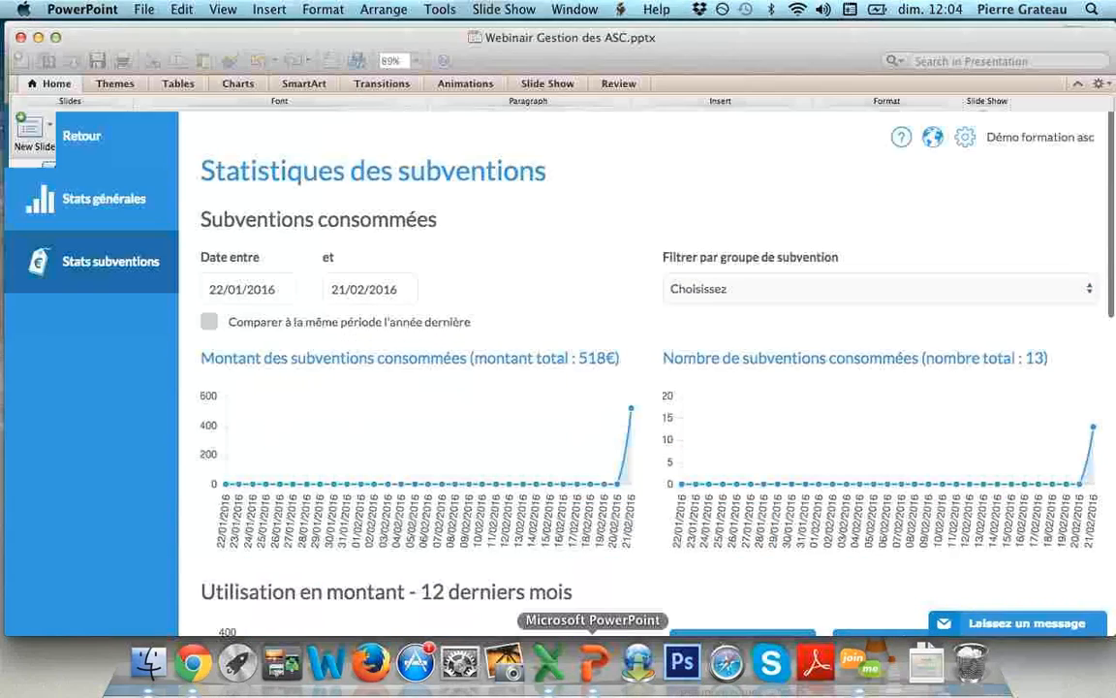
- Go to the closing MERCI ! slide, then return to the subsidy statistics in Chrome
key("Down")
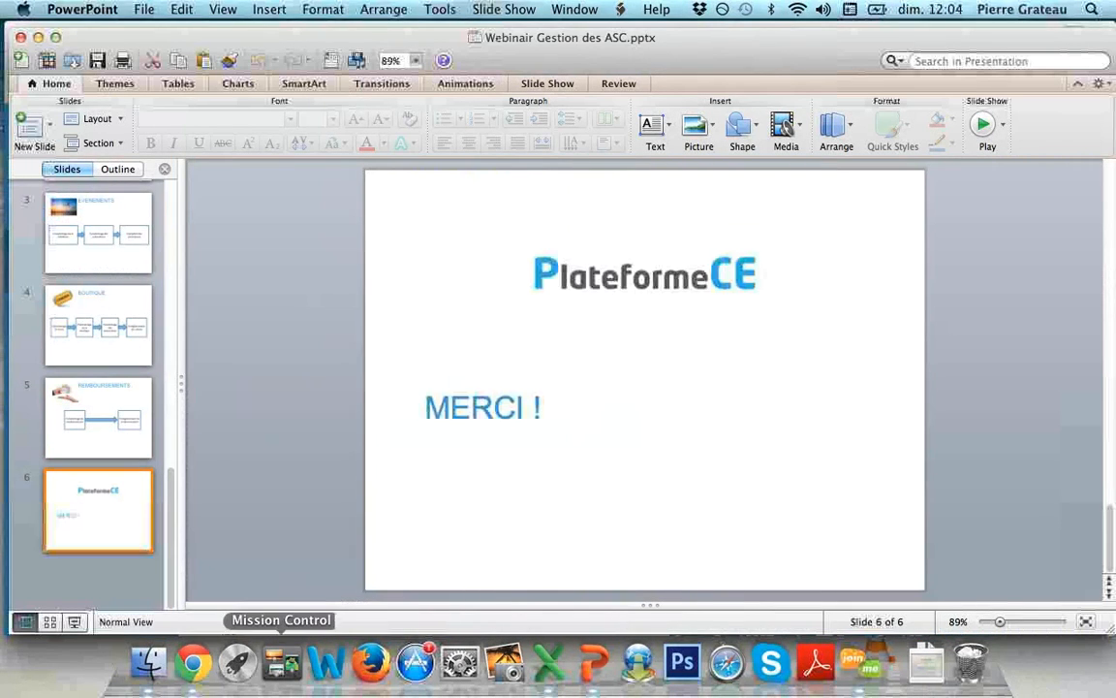
left_click(193, 662)
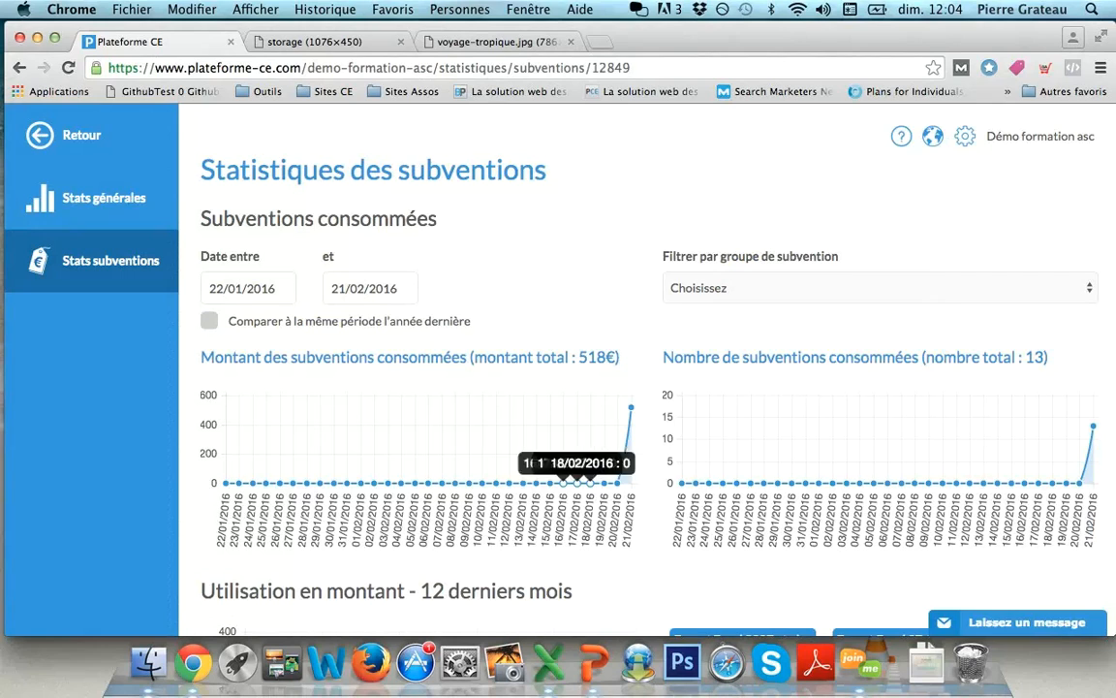
- Go from statistics to Subventions configurées and open the 'Comment paramétrer les subventions des salariés ?' help article
mouse_move(901, 137)
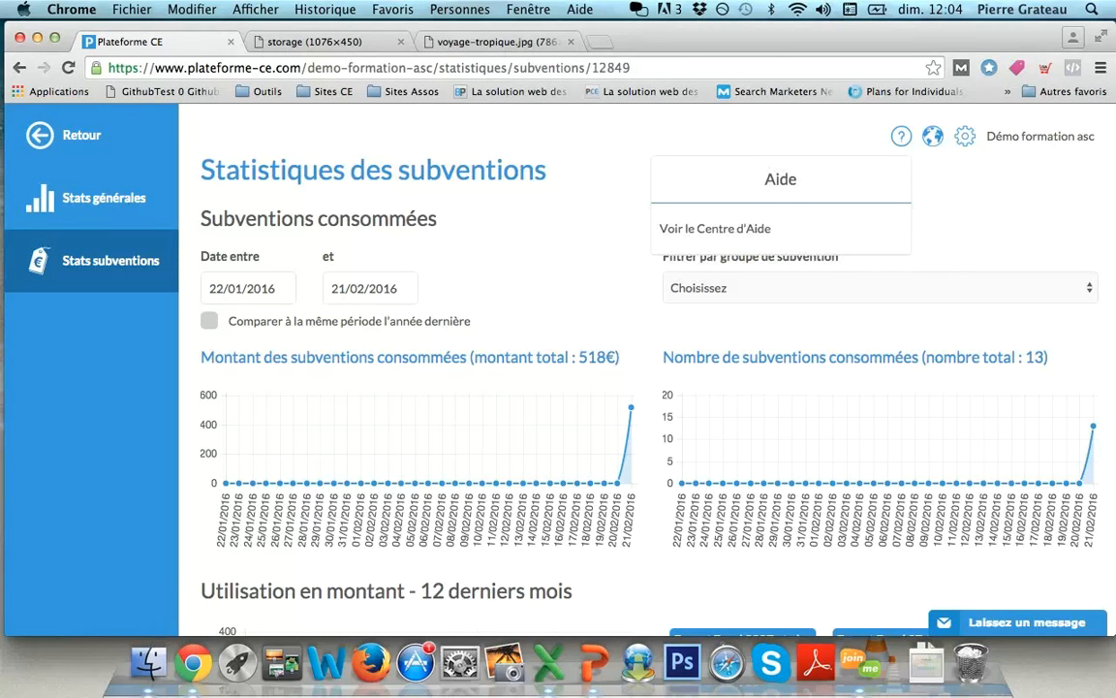
left_click(82, 136)
left_click(97, 449)
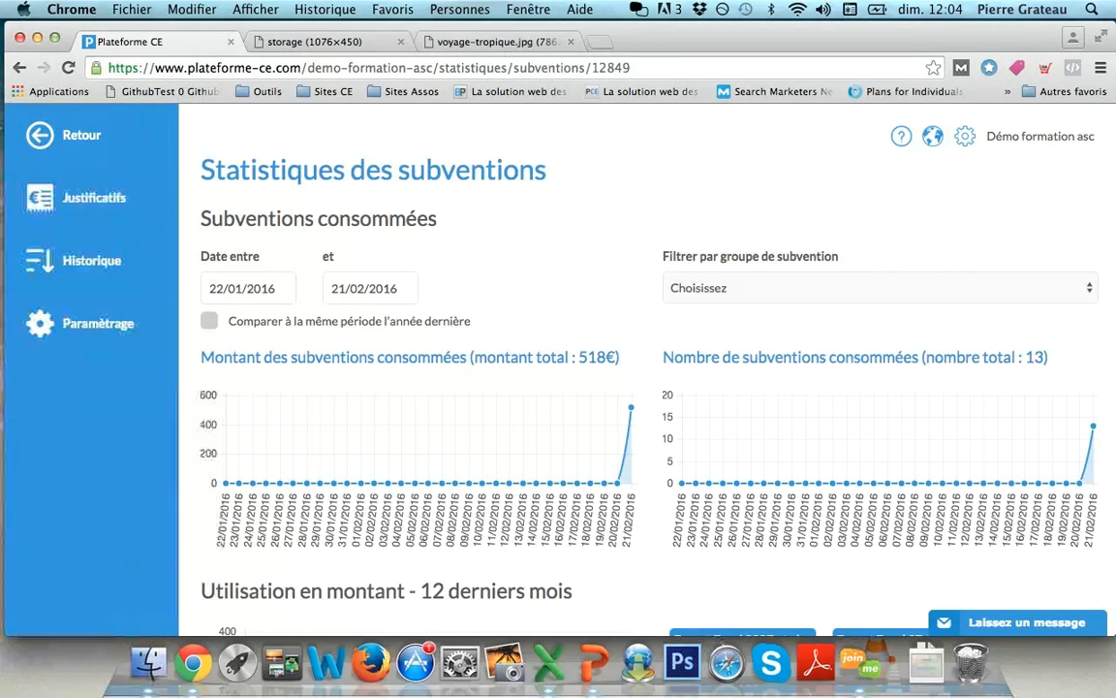
left_click(97, 323)
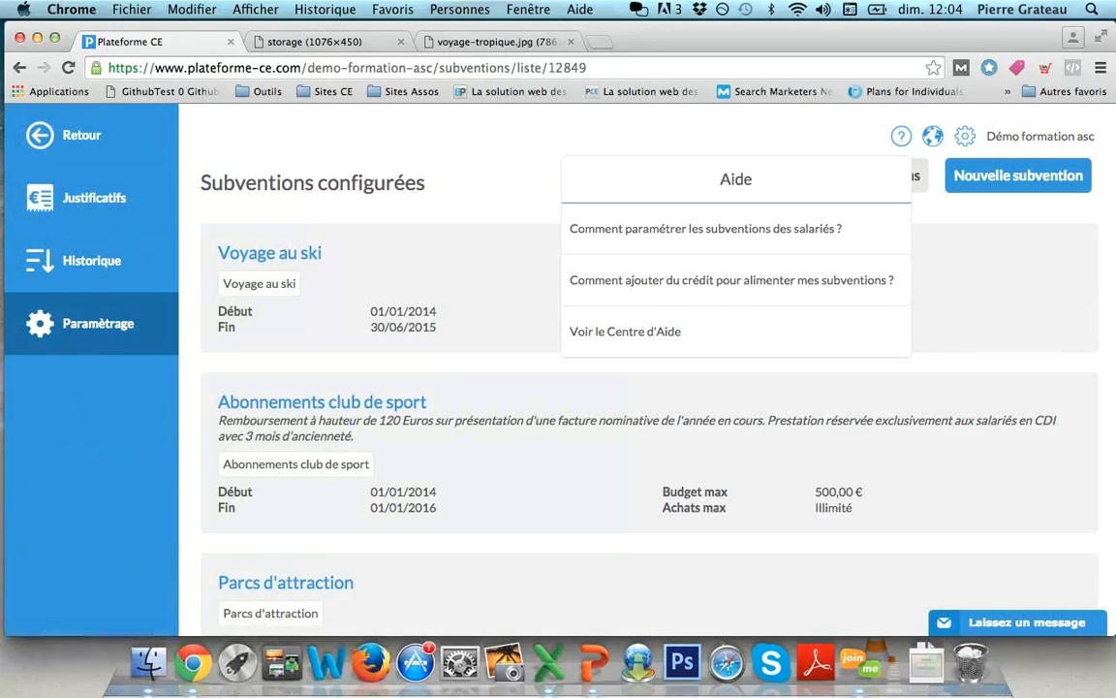
left_click(705, 229)
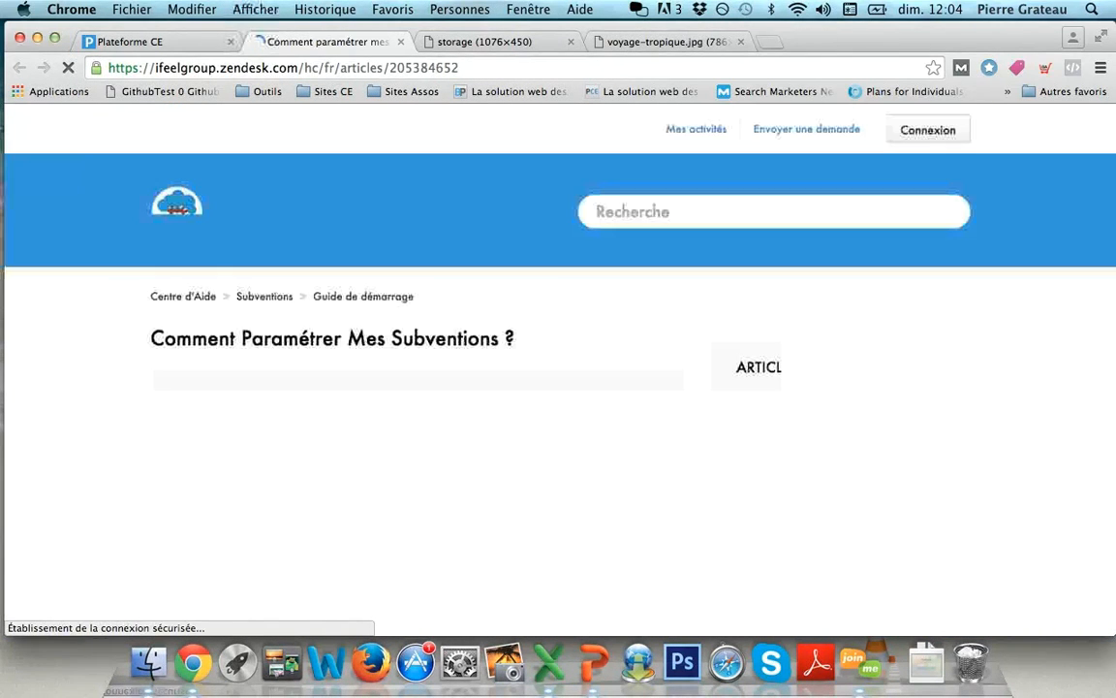
- Skim the 'Comment Paramétrer Mes Subventions ?' article, then go back to the Plateforme CE tab
scroll(560, 370, "down", 6)
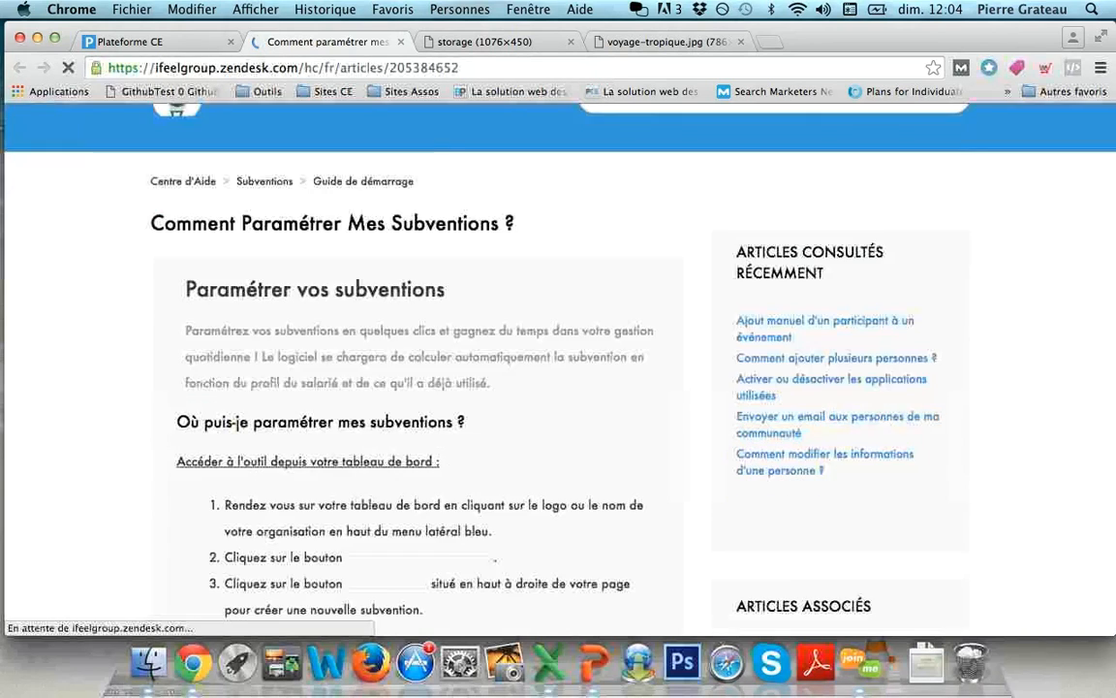
left_click(146, 41)
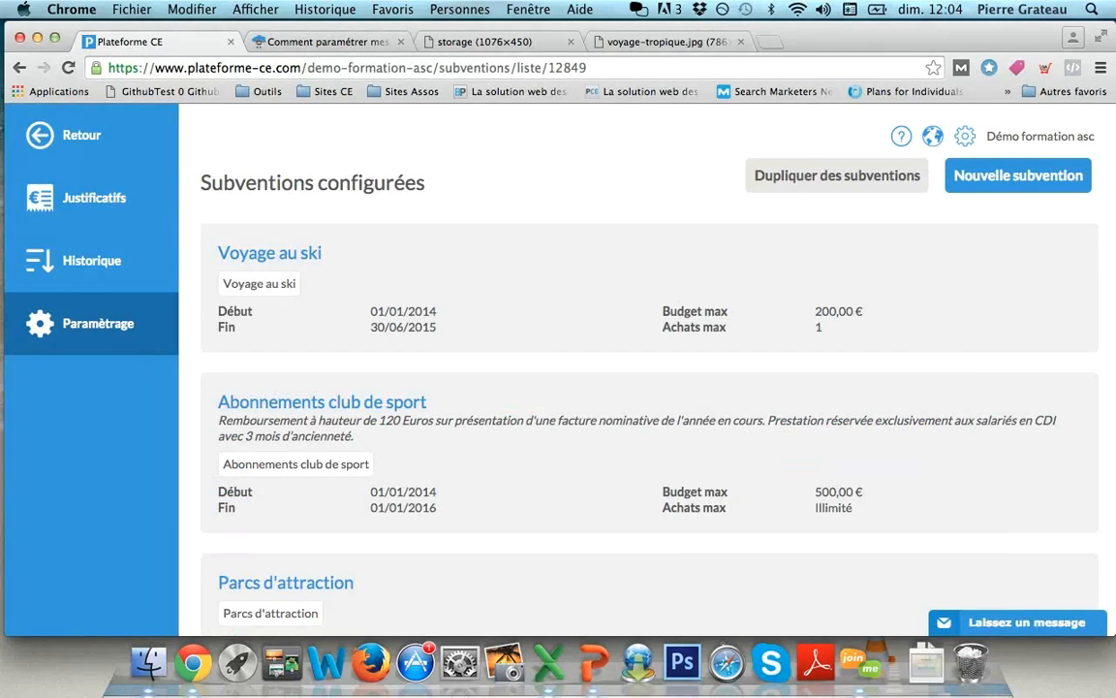
mouse_move(649, 452)
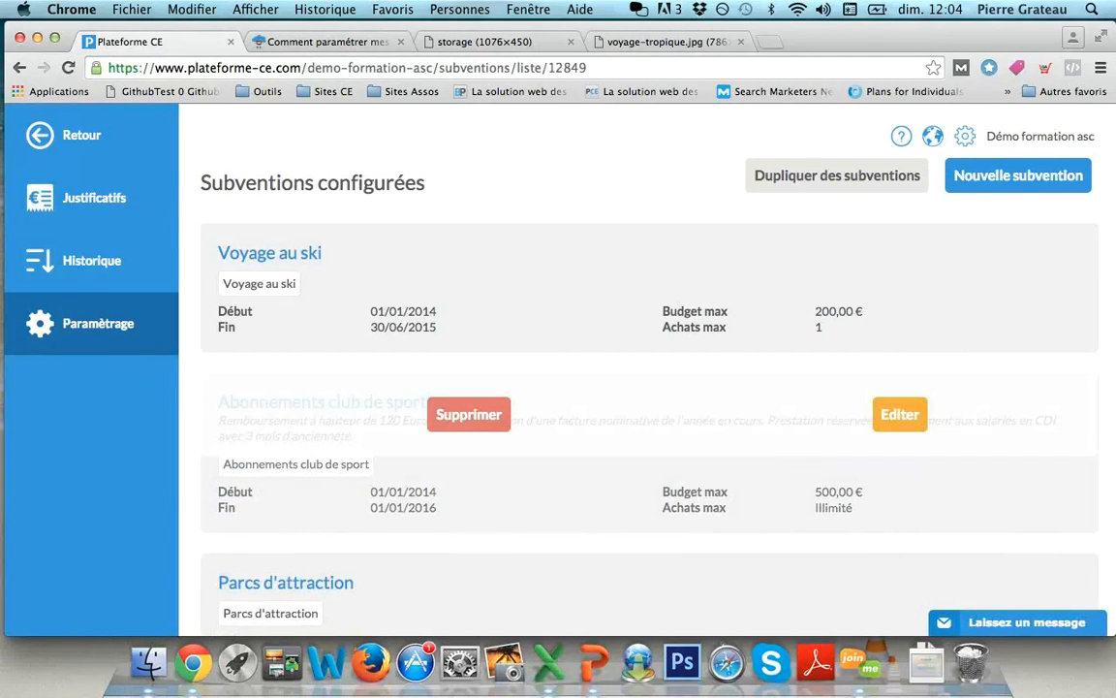